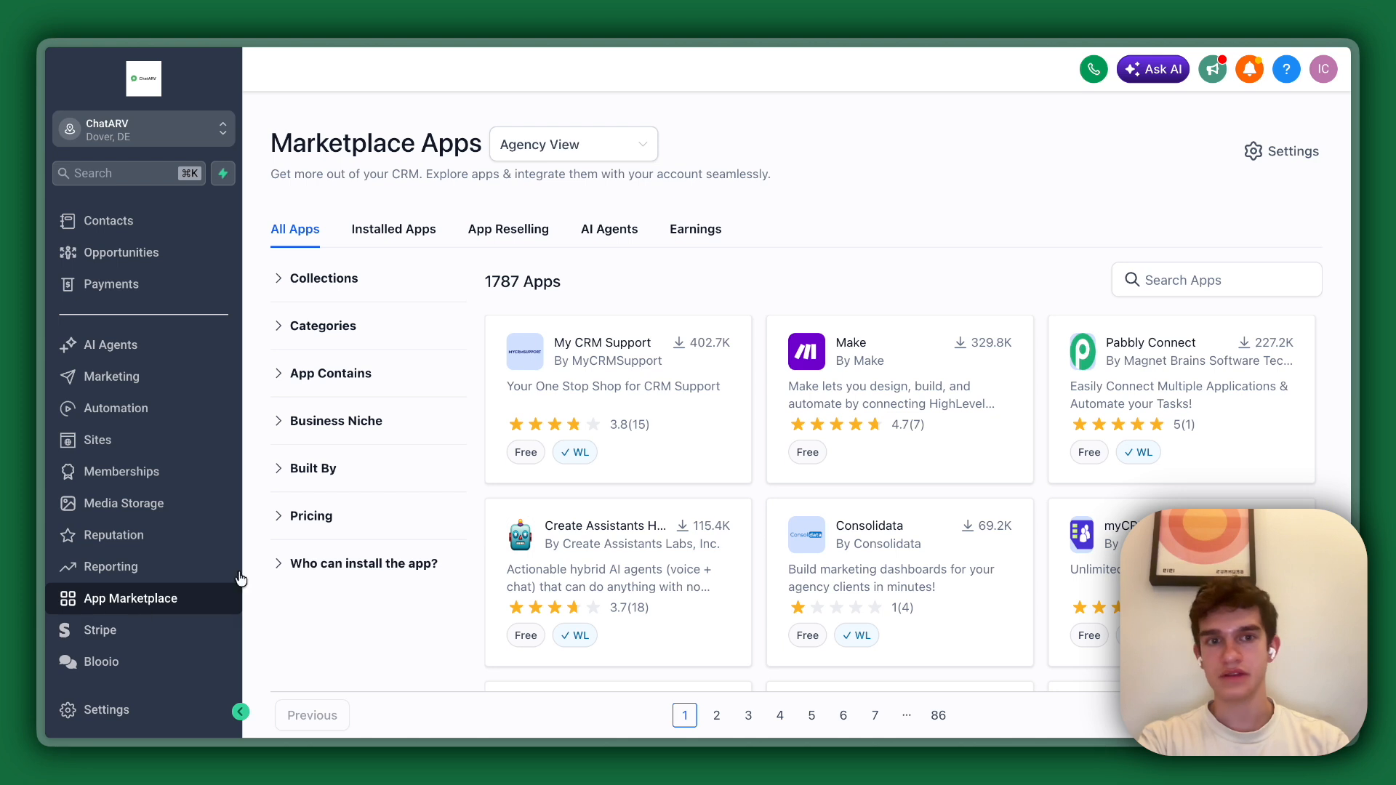
Search the marketplace apps for "chatarv" and open the ChatARV app's details.
left_click(1134, 281)
type("chatarv")
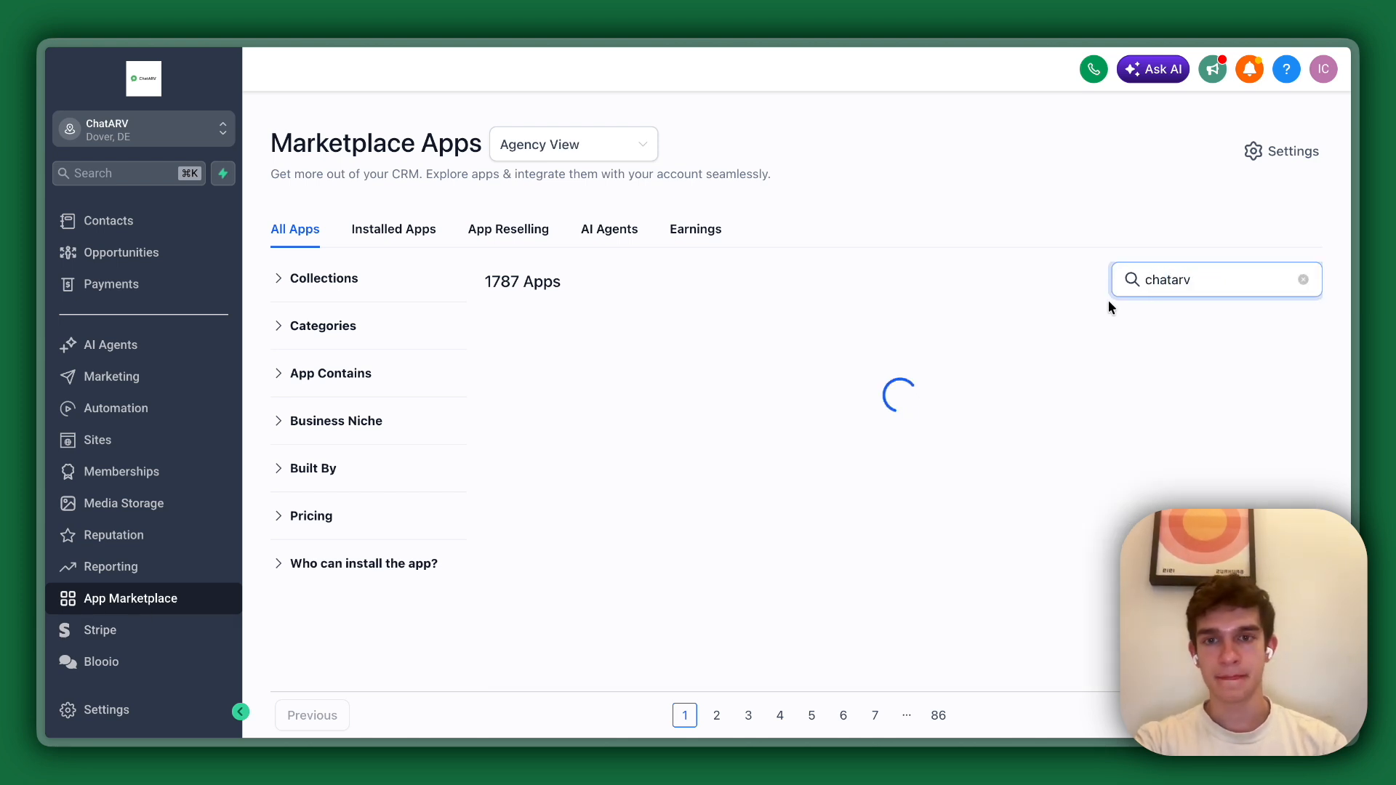
left_click(586, 381)
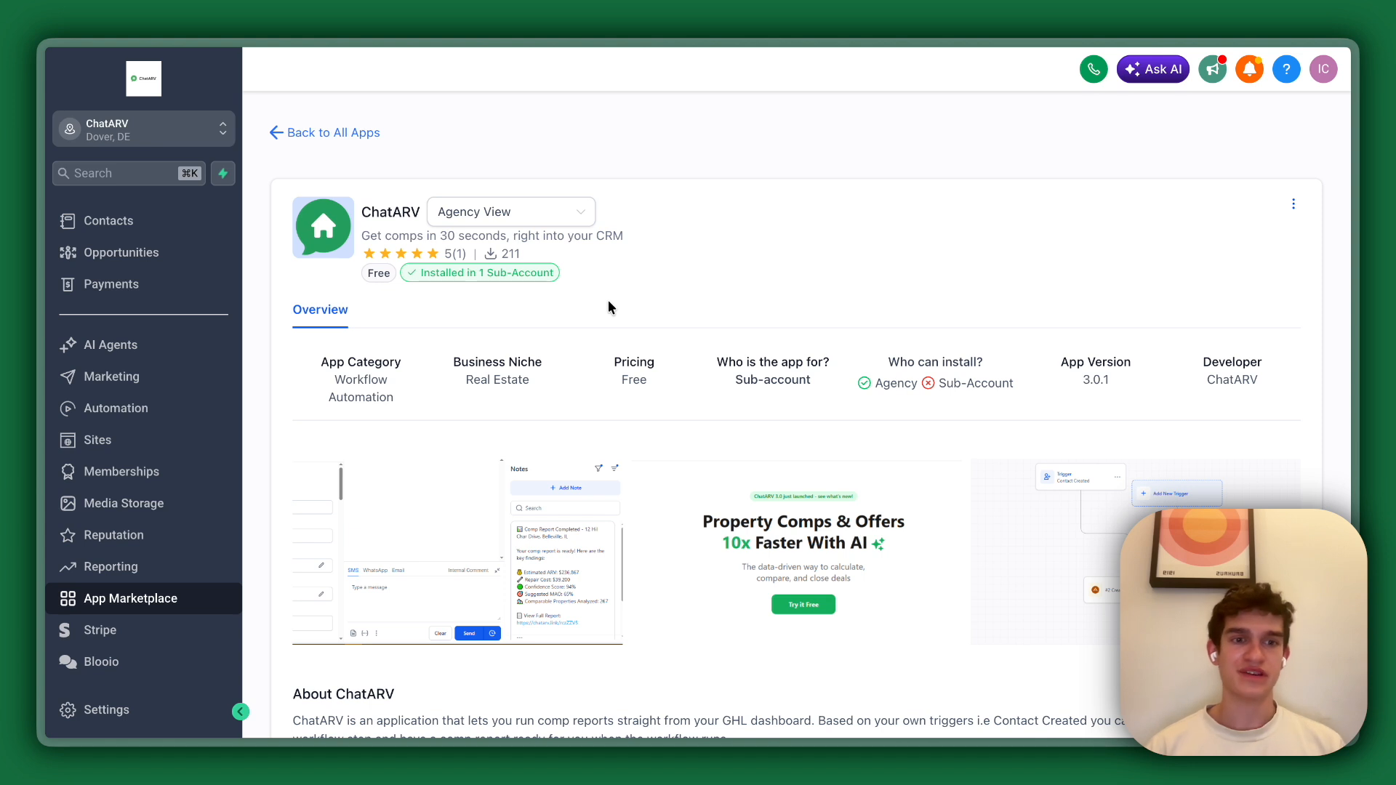
Create a new automation workflow from scratch and name it "ChatARV Integration".
left_click(126, 409)
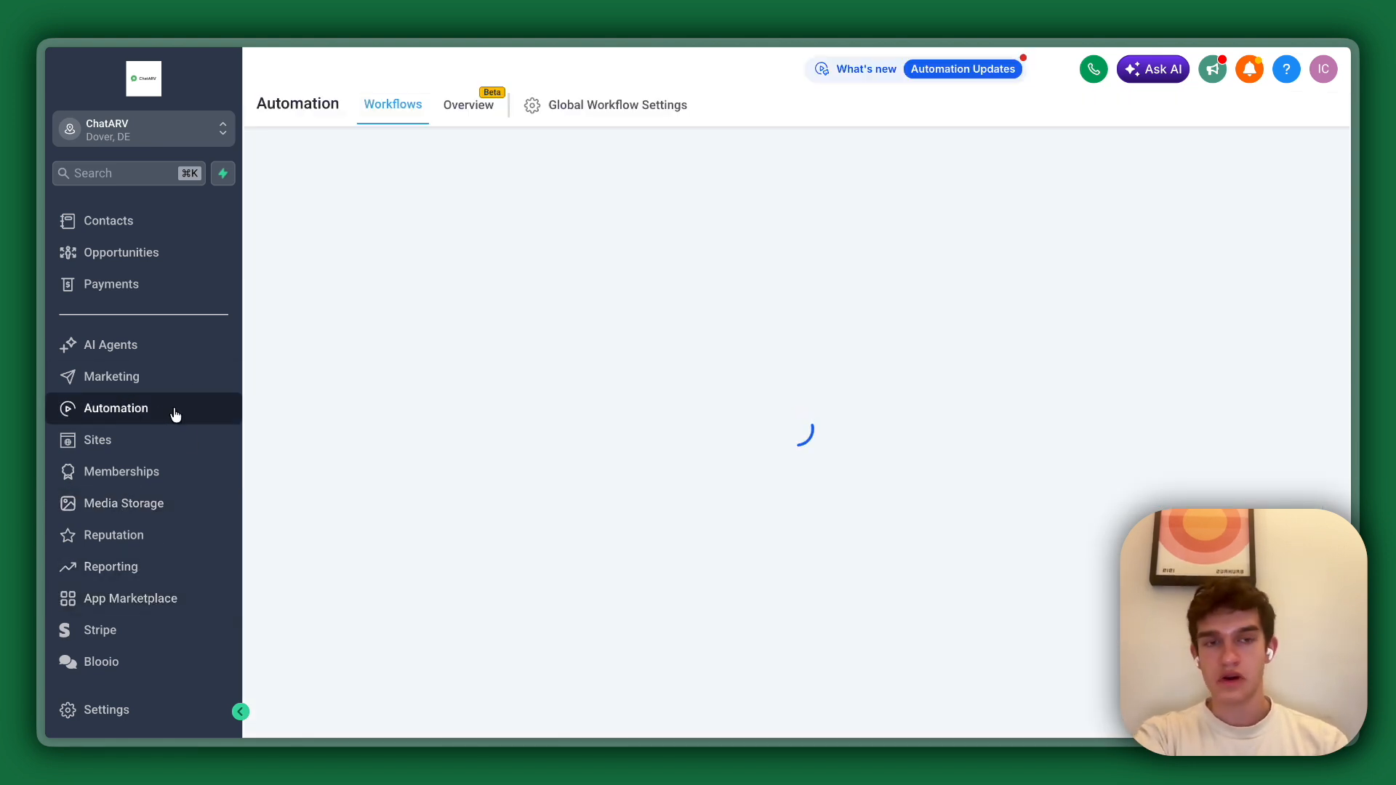
left_click(1223, 183)
left_click(1213, 212)
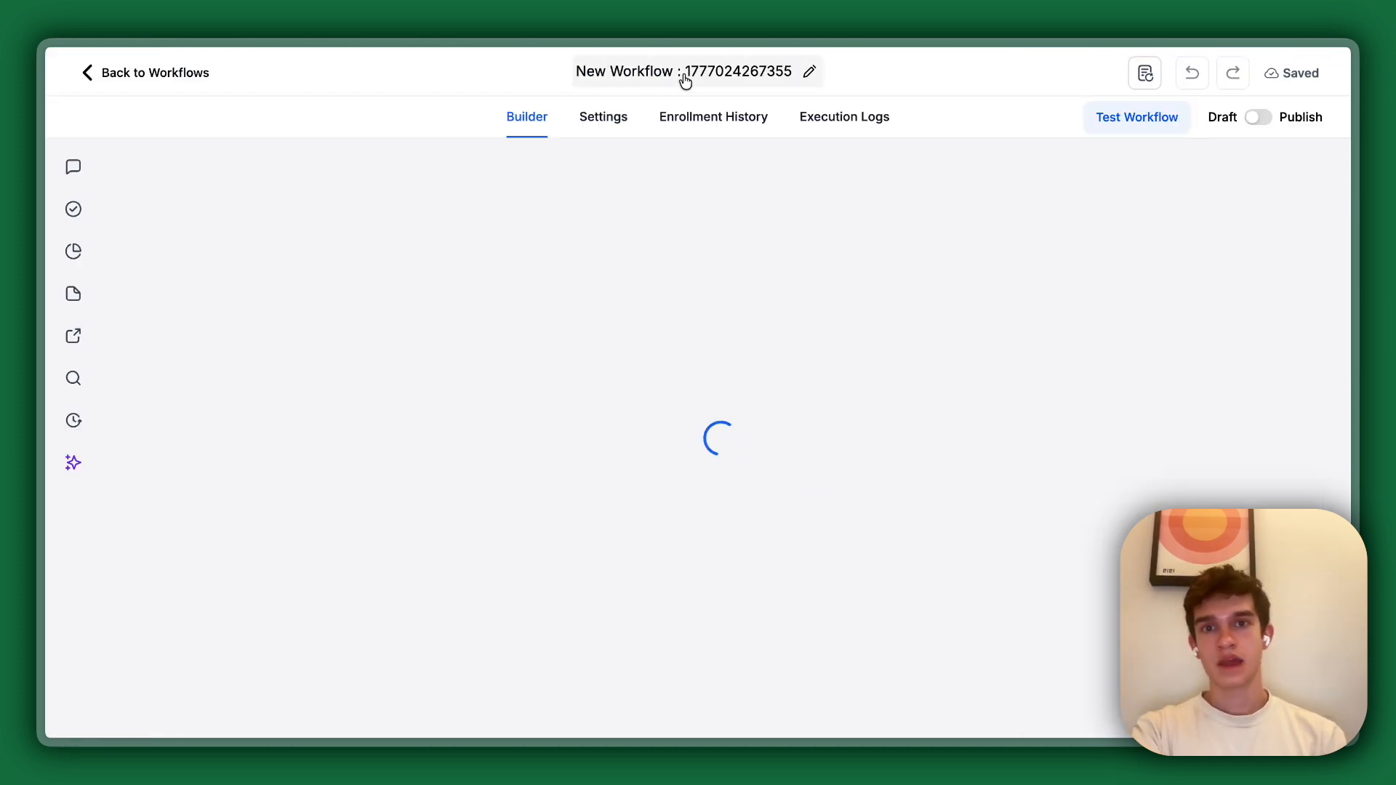
left_click(684, 71)
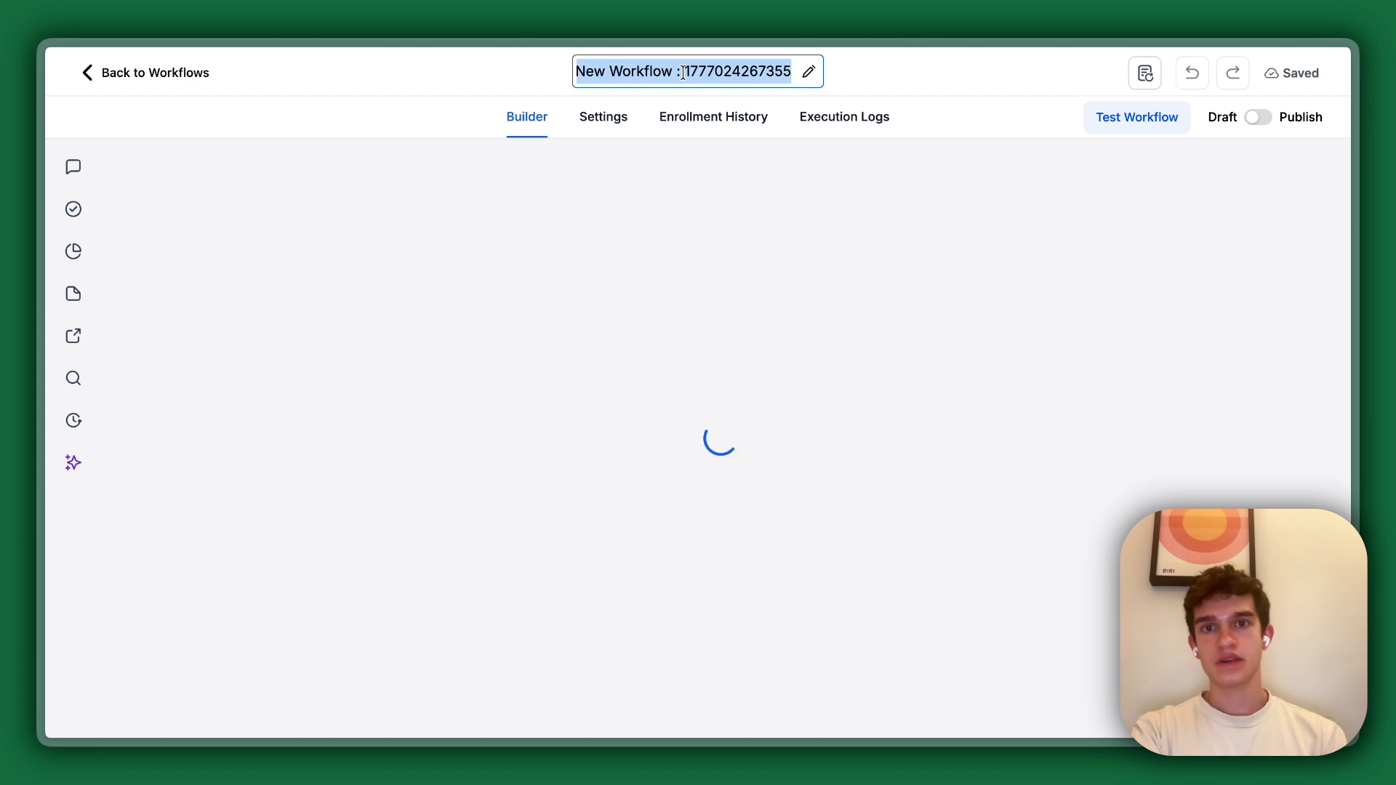
type("ChatARV Integration")
left_click(712, 121)
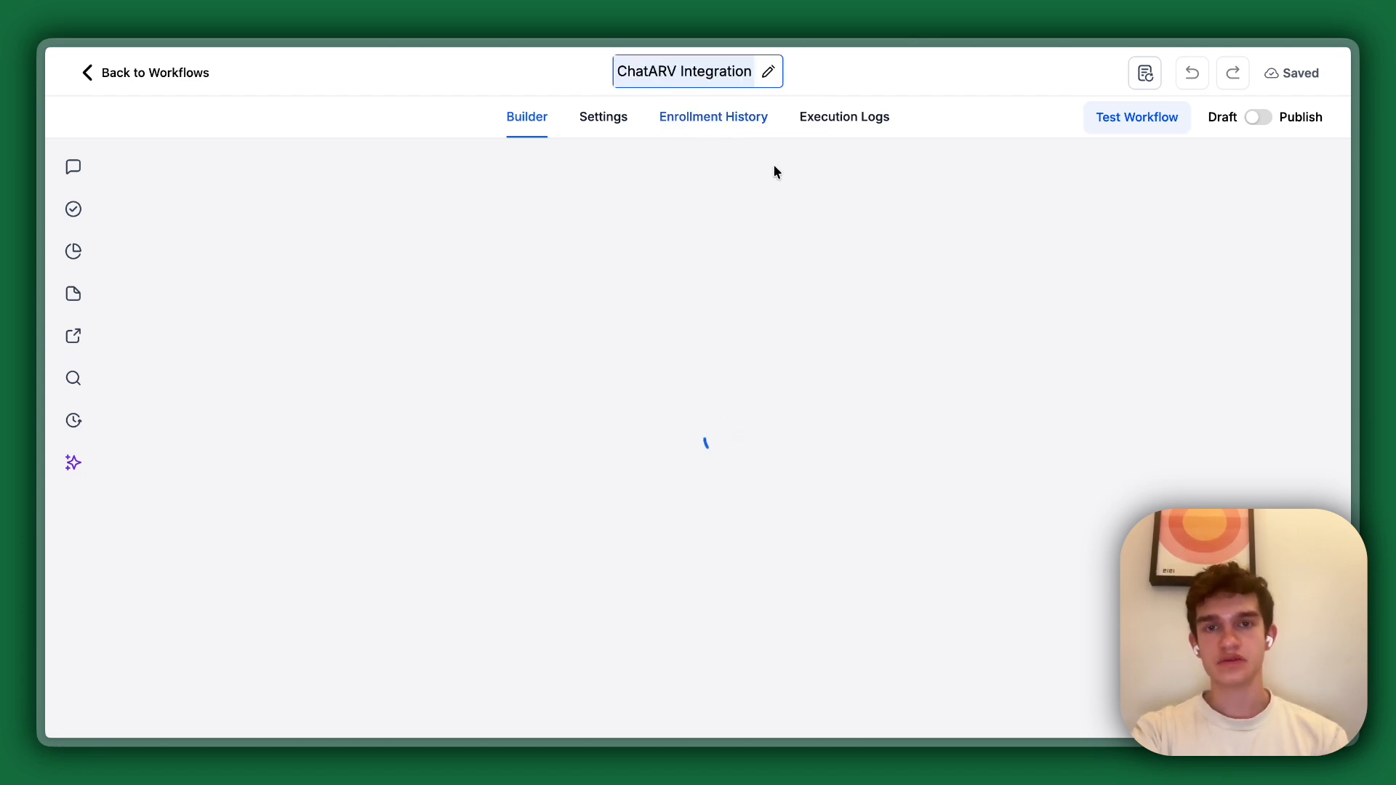
left_click(824, 220)
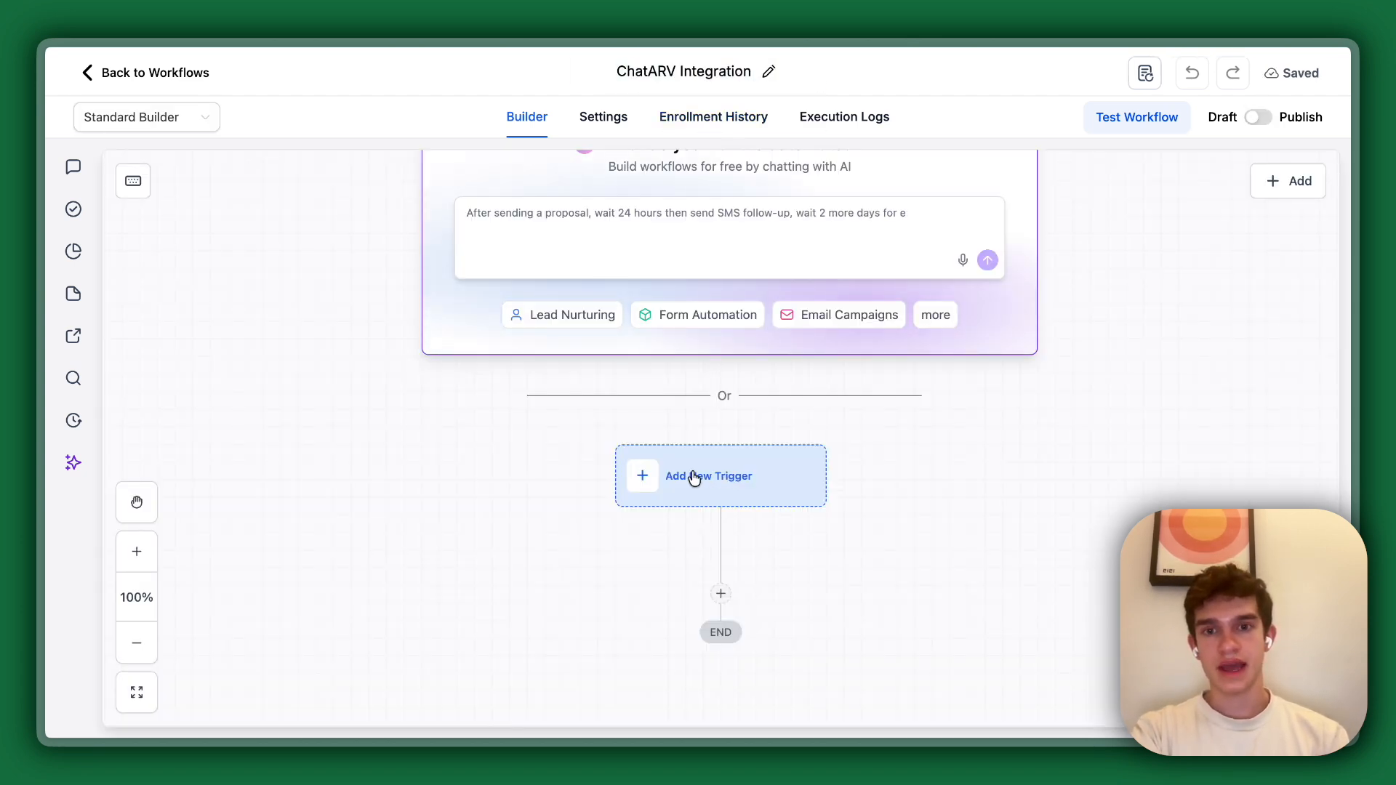
Add a Contact Changed trigger to the workflow.
left_click(692, 475)
left_click_drag(520, 433, 278, 396)
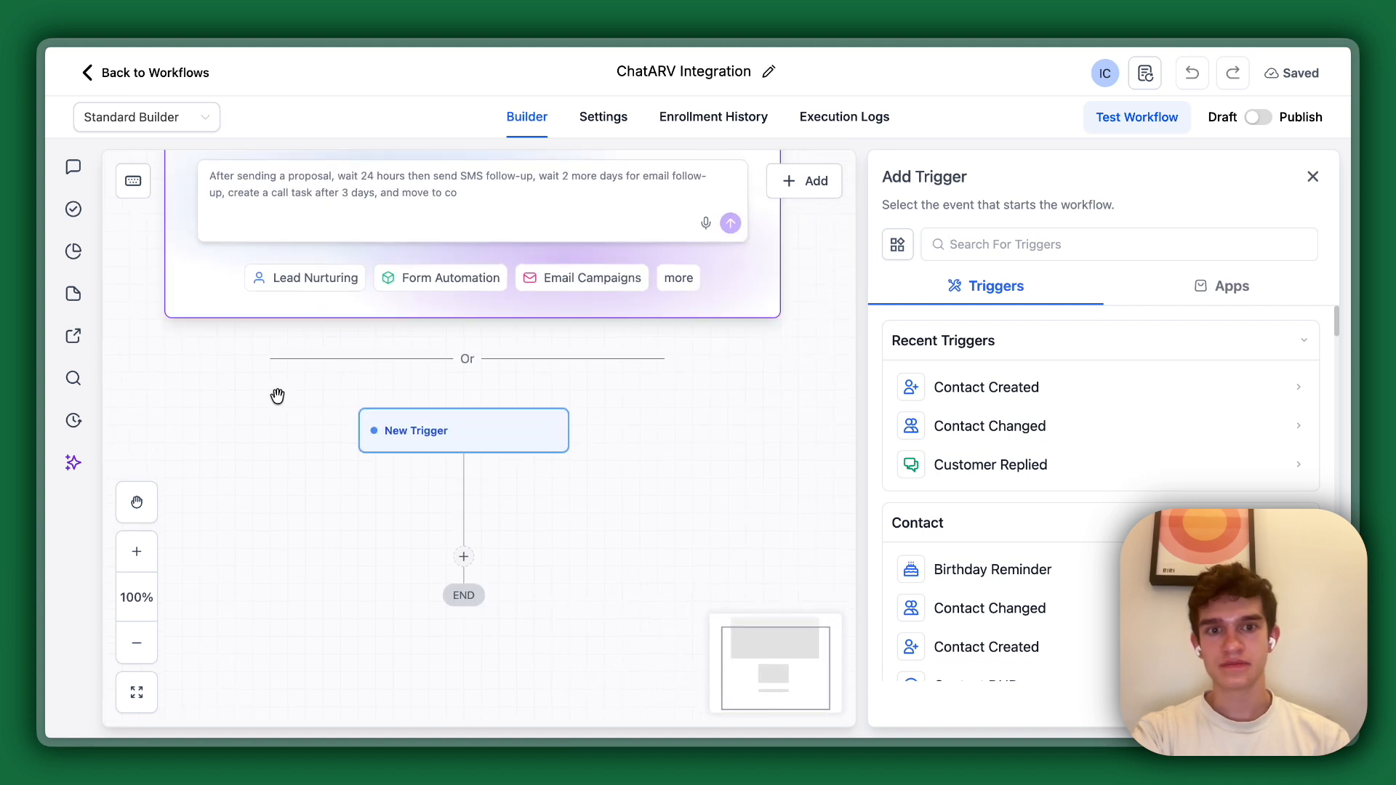
left_click(979, 429)
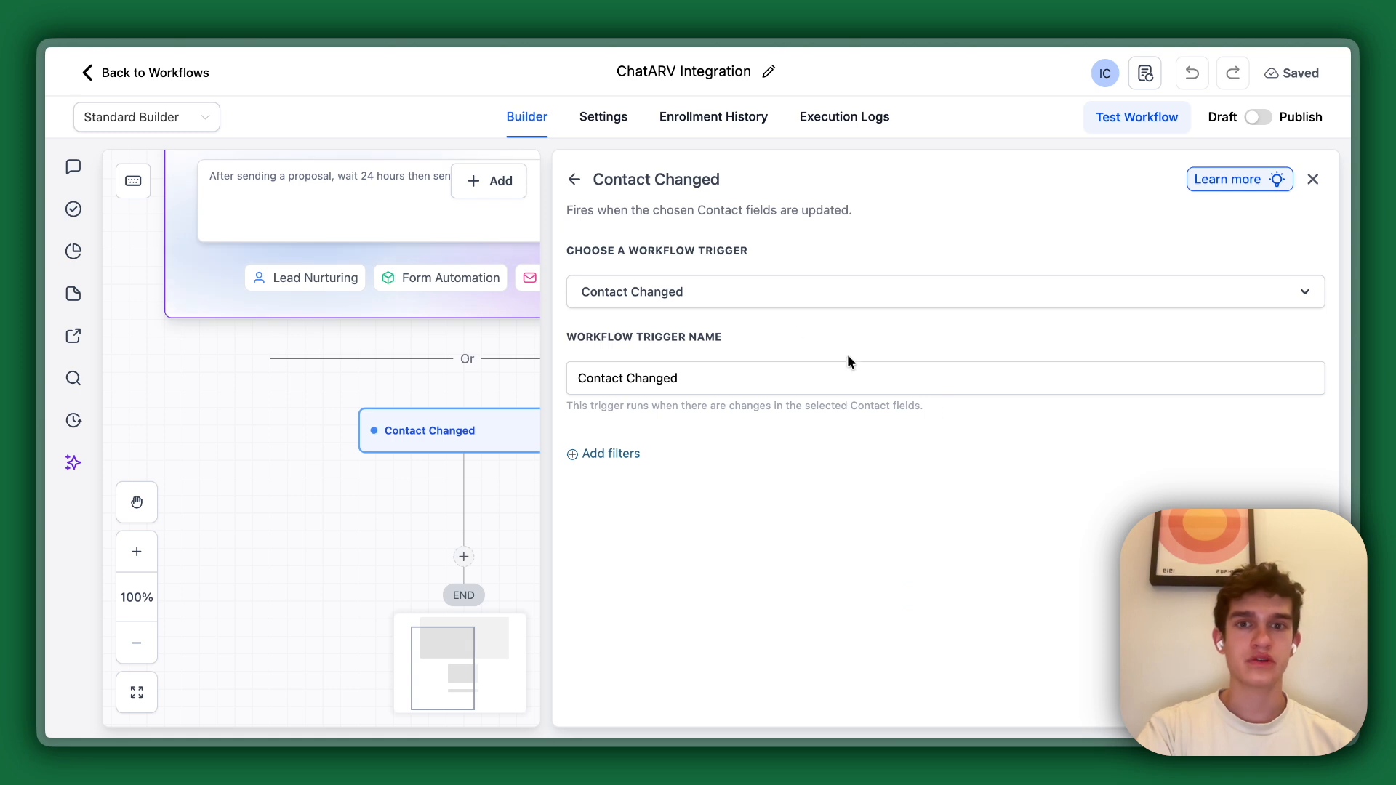
Filter the Contact Changed trigger to Street Address "Has changed" and save the trigger.
left_click(612, 454)
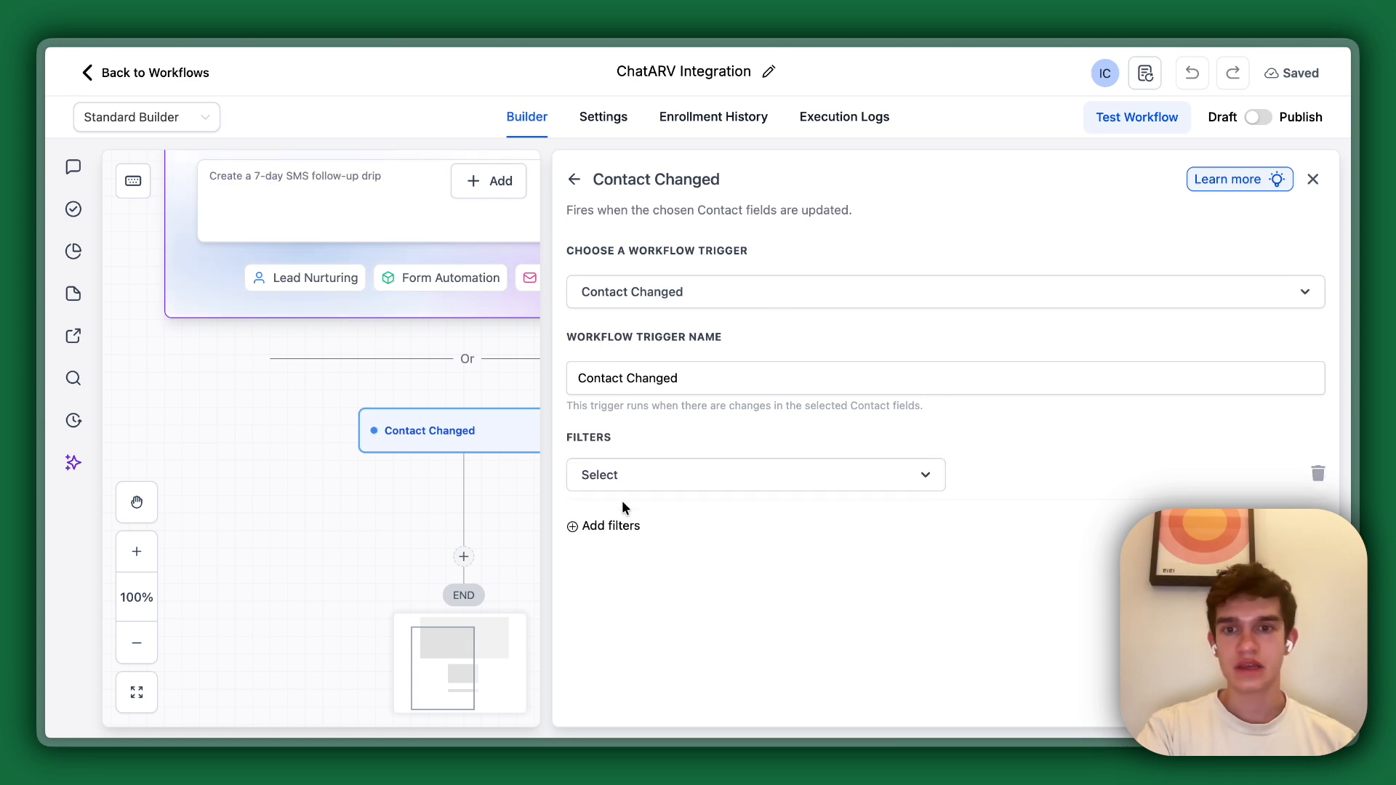
left_click(625, 475)
scroll(633, 609, "down", 10)
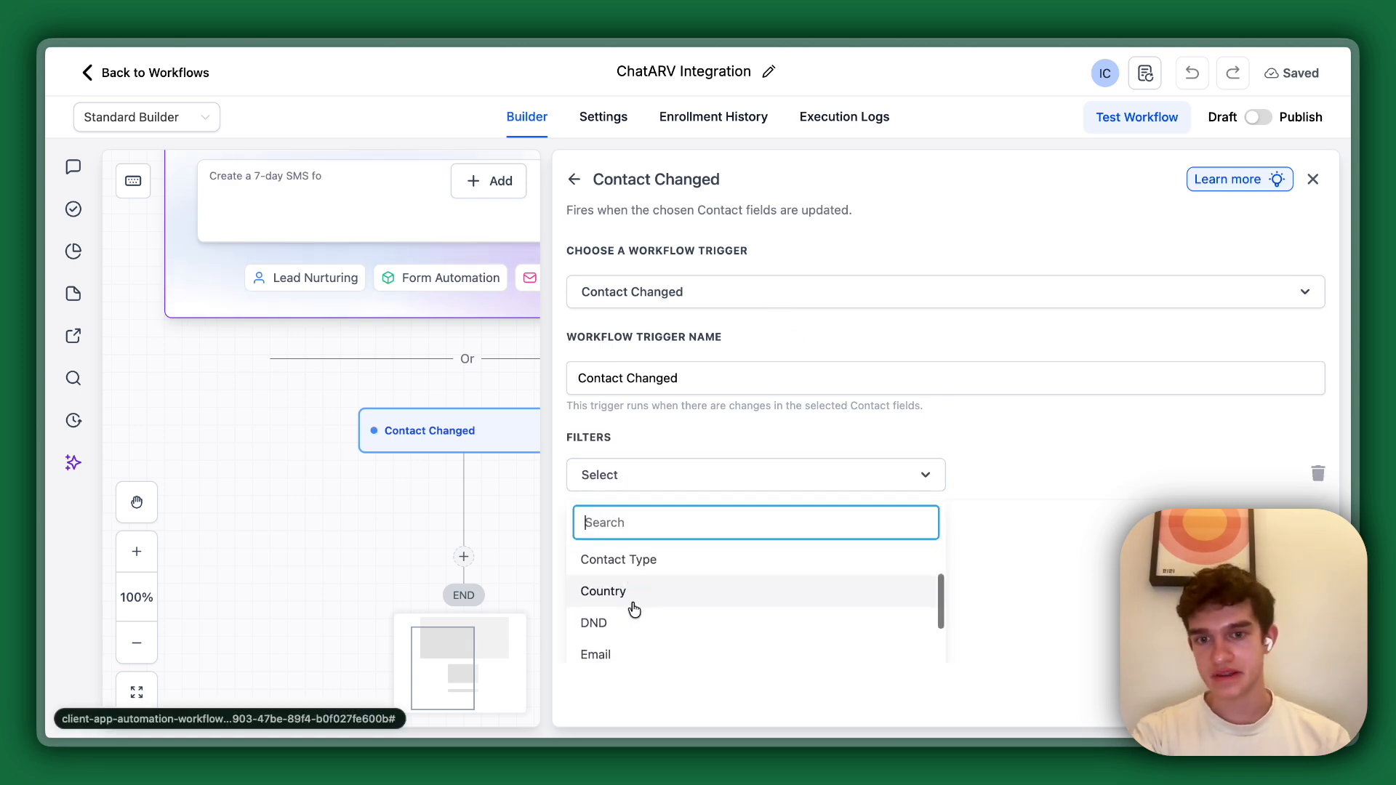
type("s")
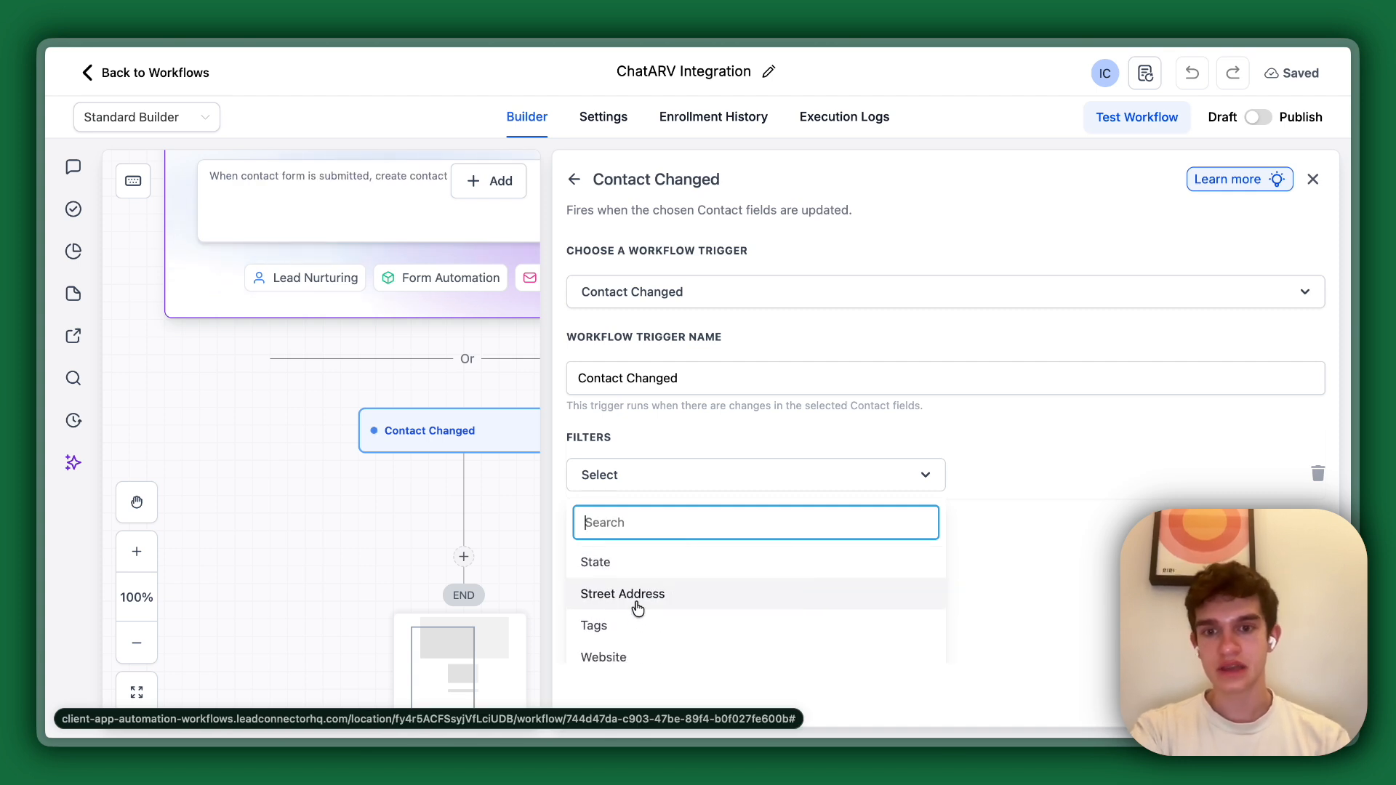
left_click(636, 594)
left_click(992, 476)
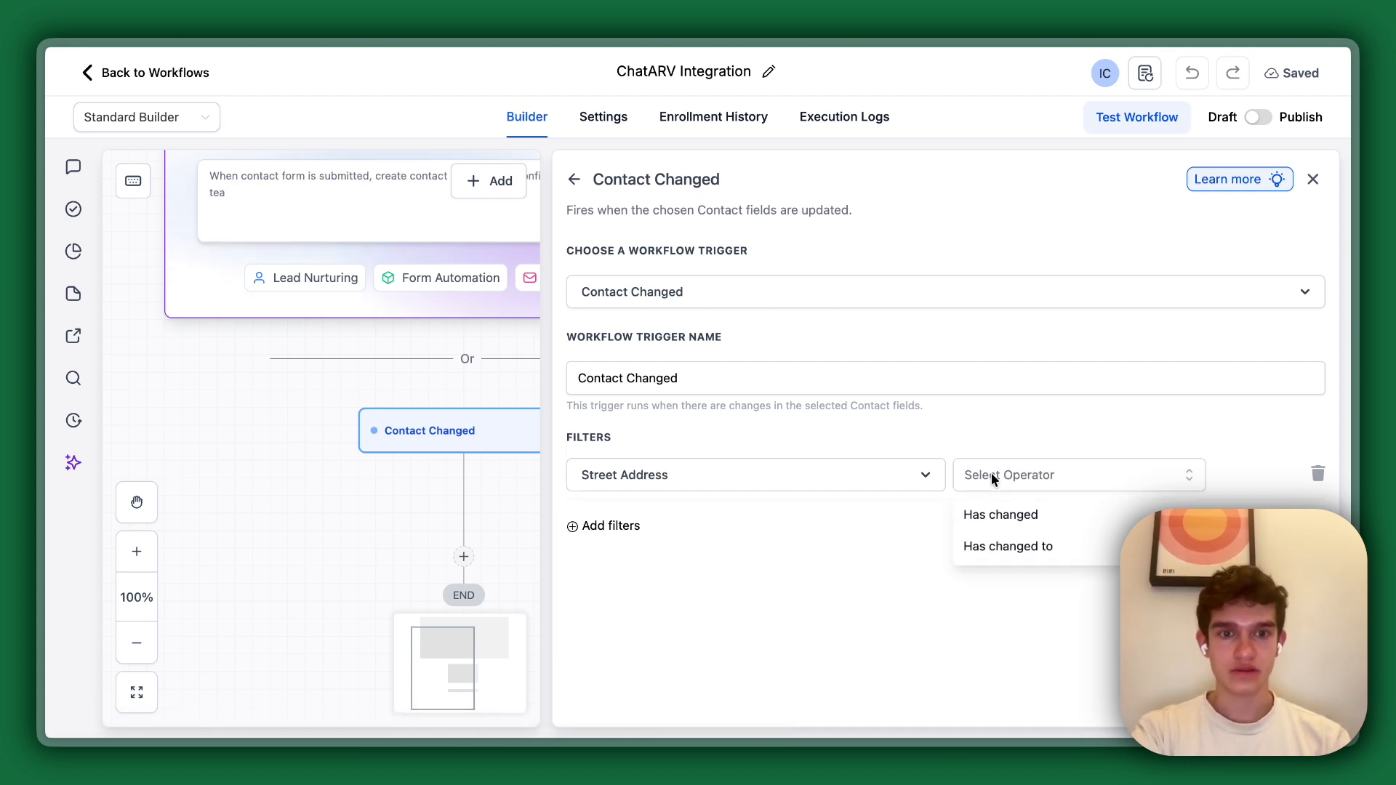
left_click(1014, 515)
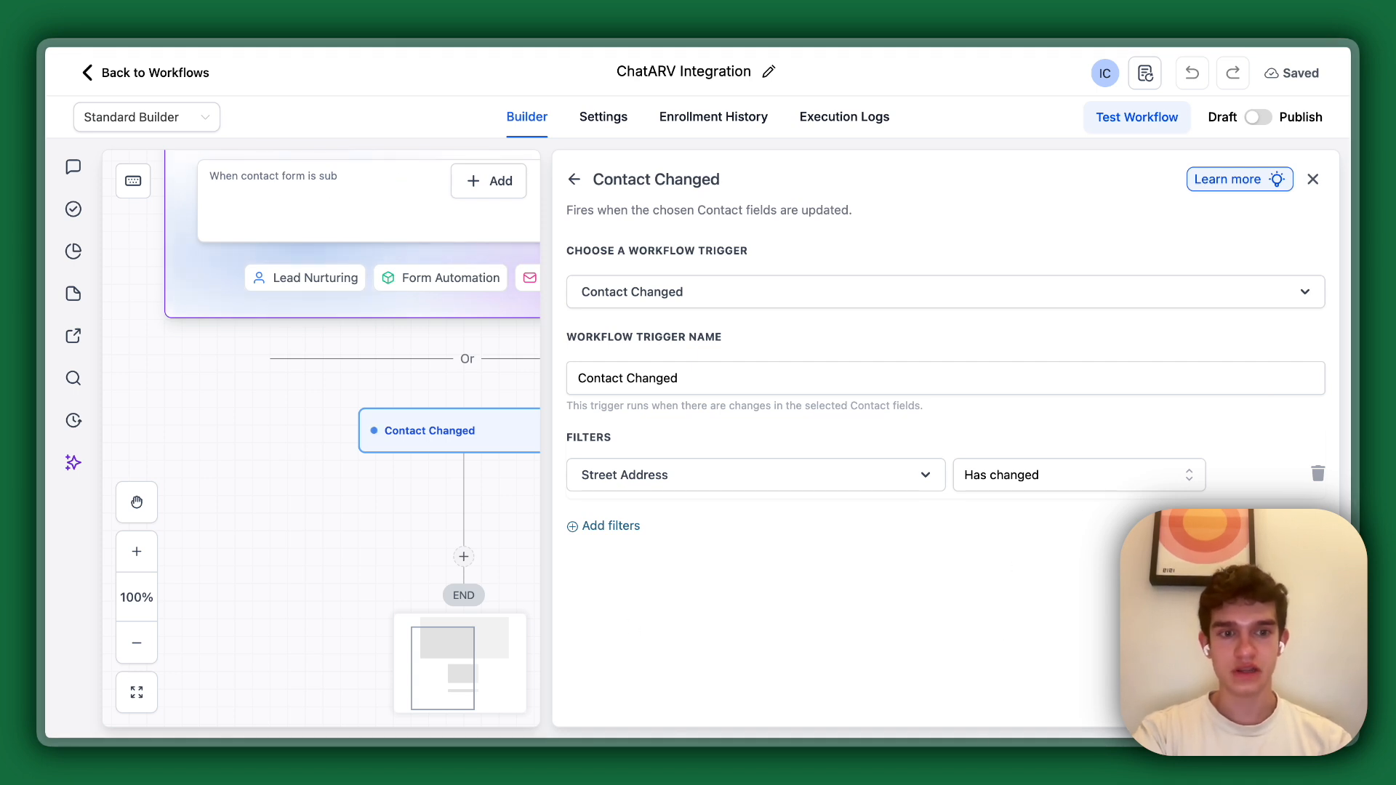
left_click(1277, 700)
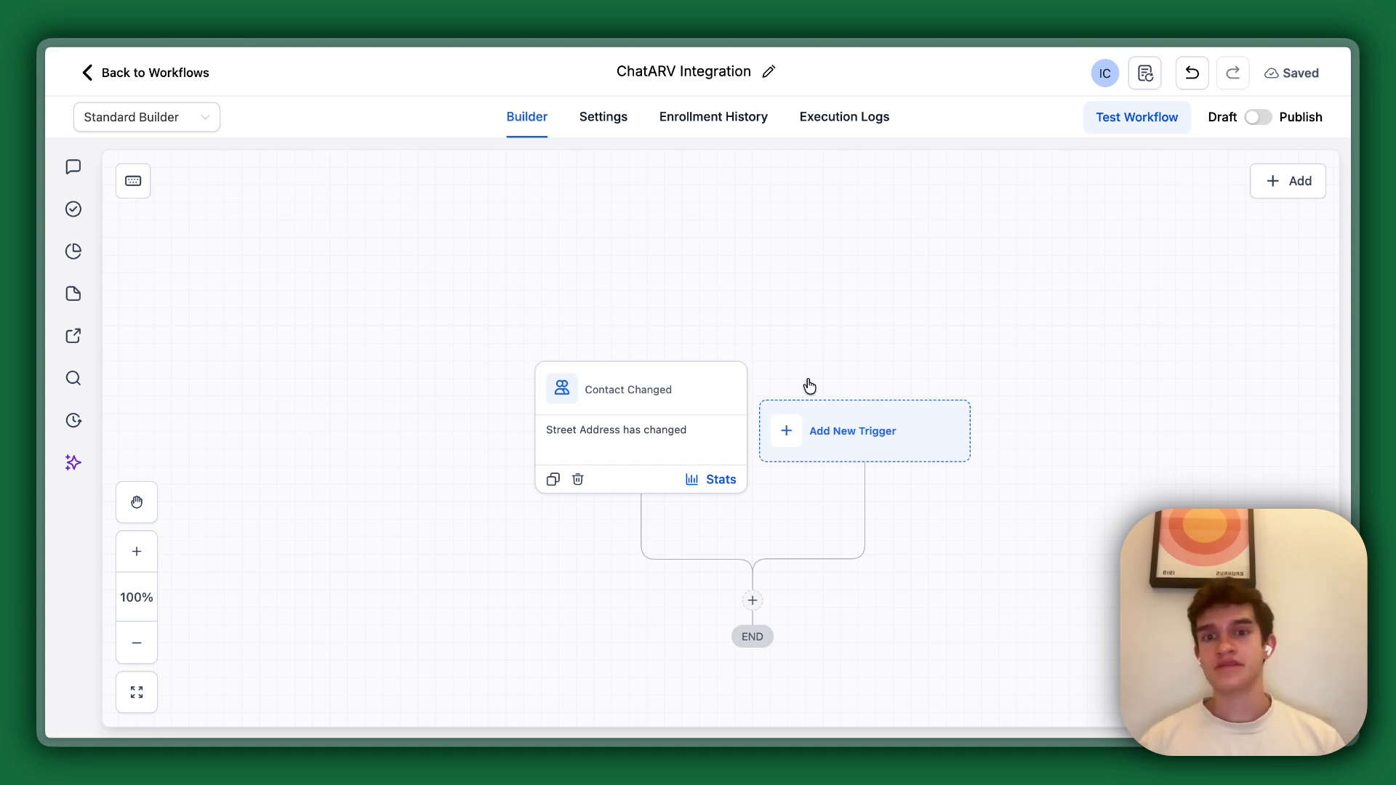
Add ChatARV's Create Comp Report action below the trigger.
left_click(753, 601)
type("chatarv")
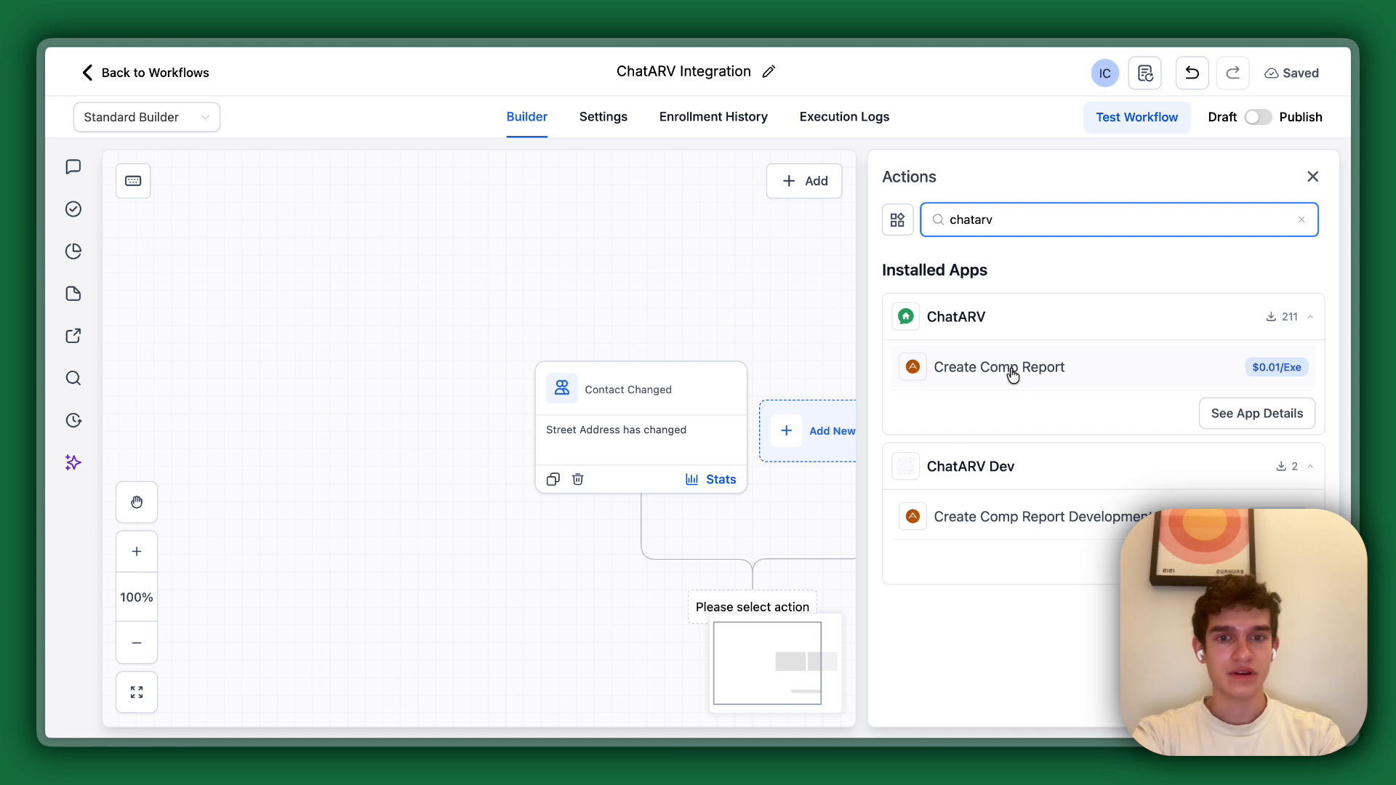
left_click(960, 369)
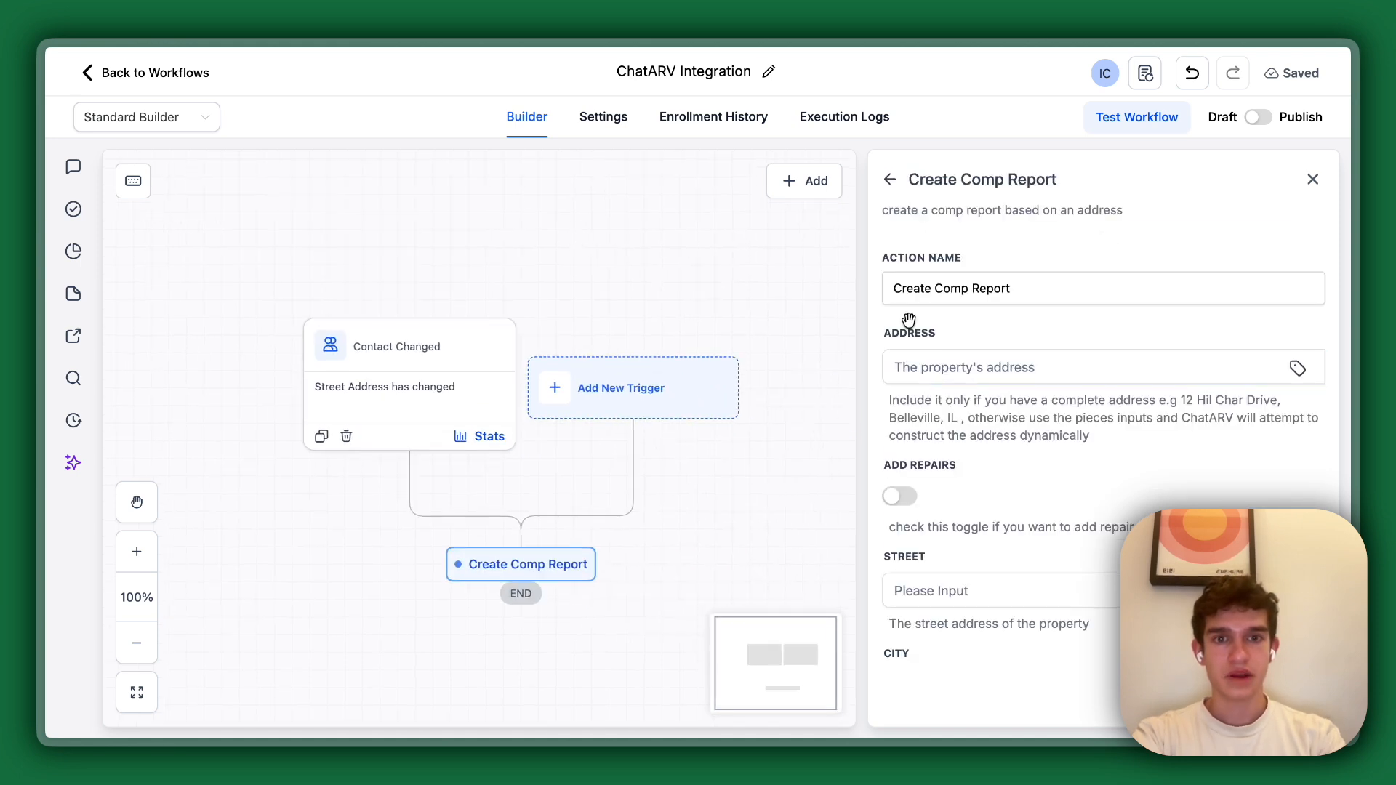
Examine the Create Comp Report action's full address field and its separate street, city, state and ZIP fields.
left_click(983, 366)
scroll(974, 363, "down", 2)
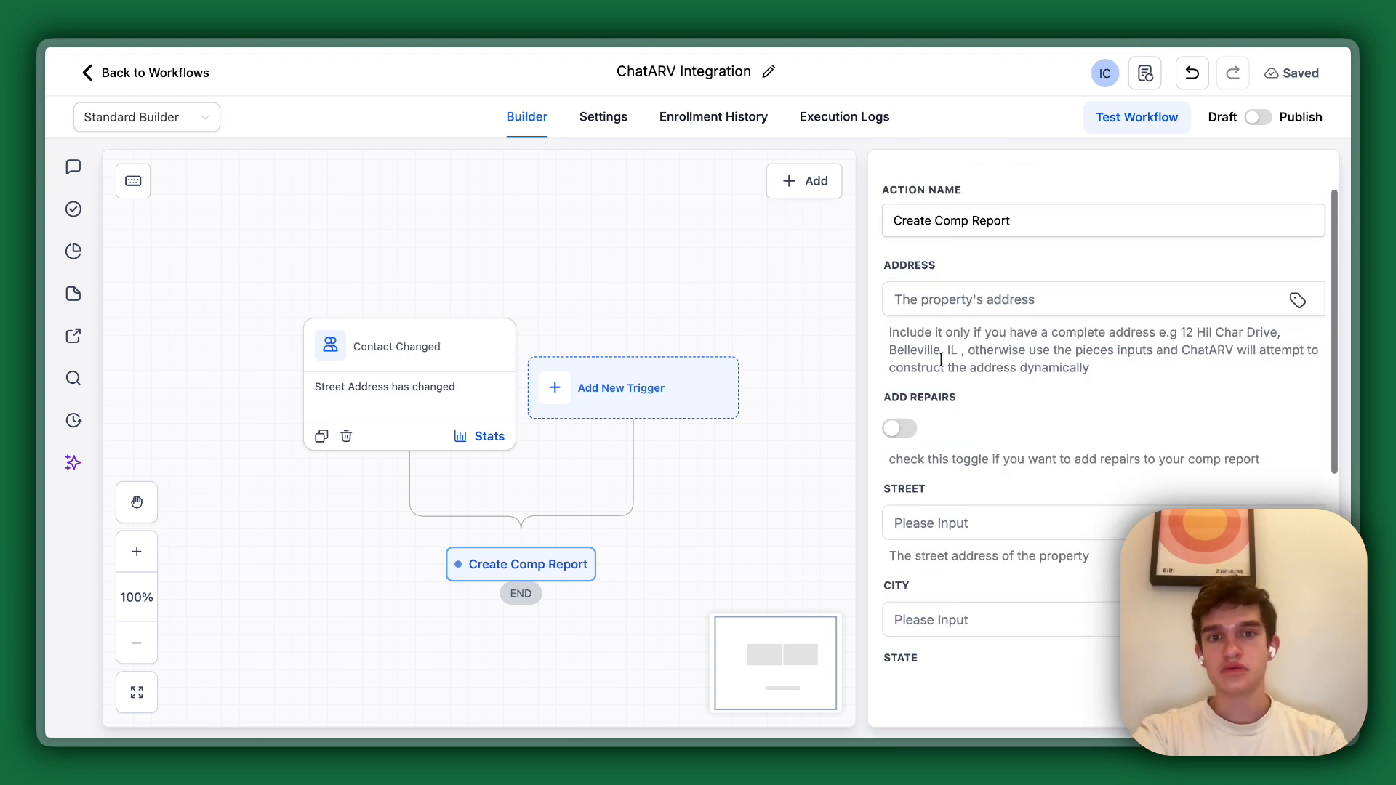
left_click(898, 301)
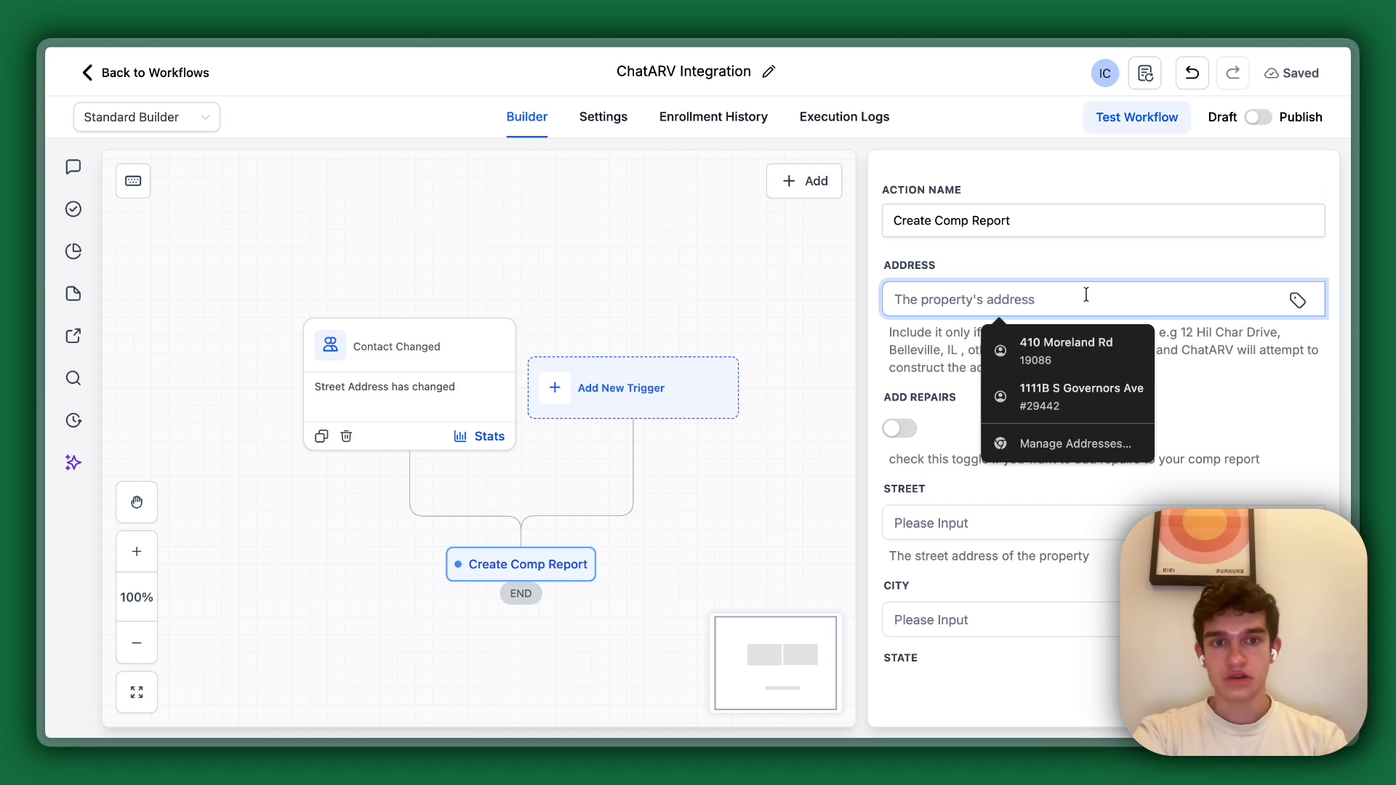
scroll(928, 349, "down", 4)
left_click(959, 346)
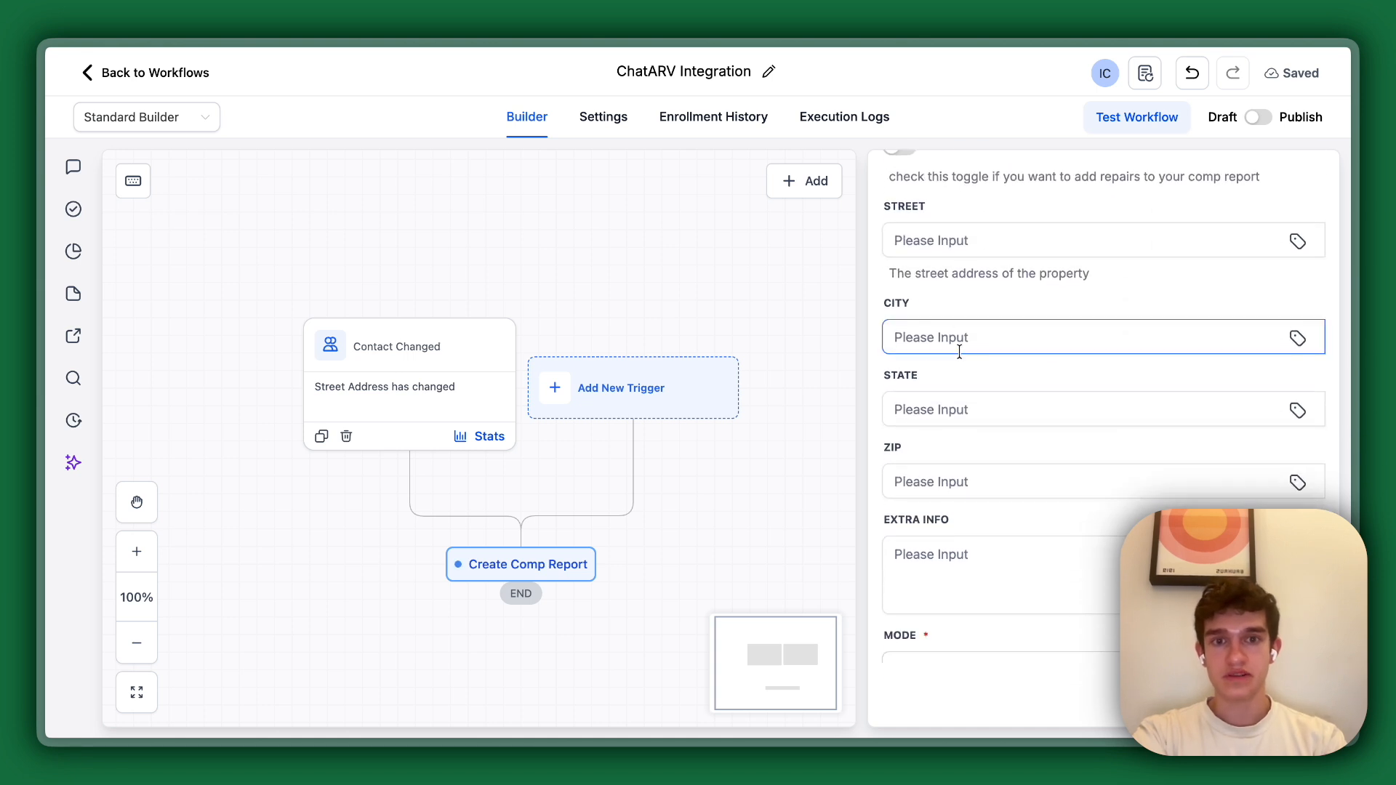
left_click(942, 469)
scroll(945, 451, "up", 2)
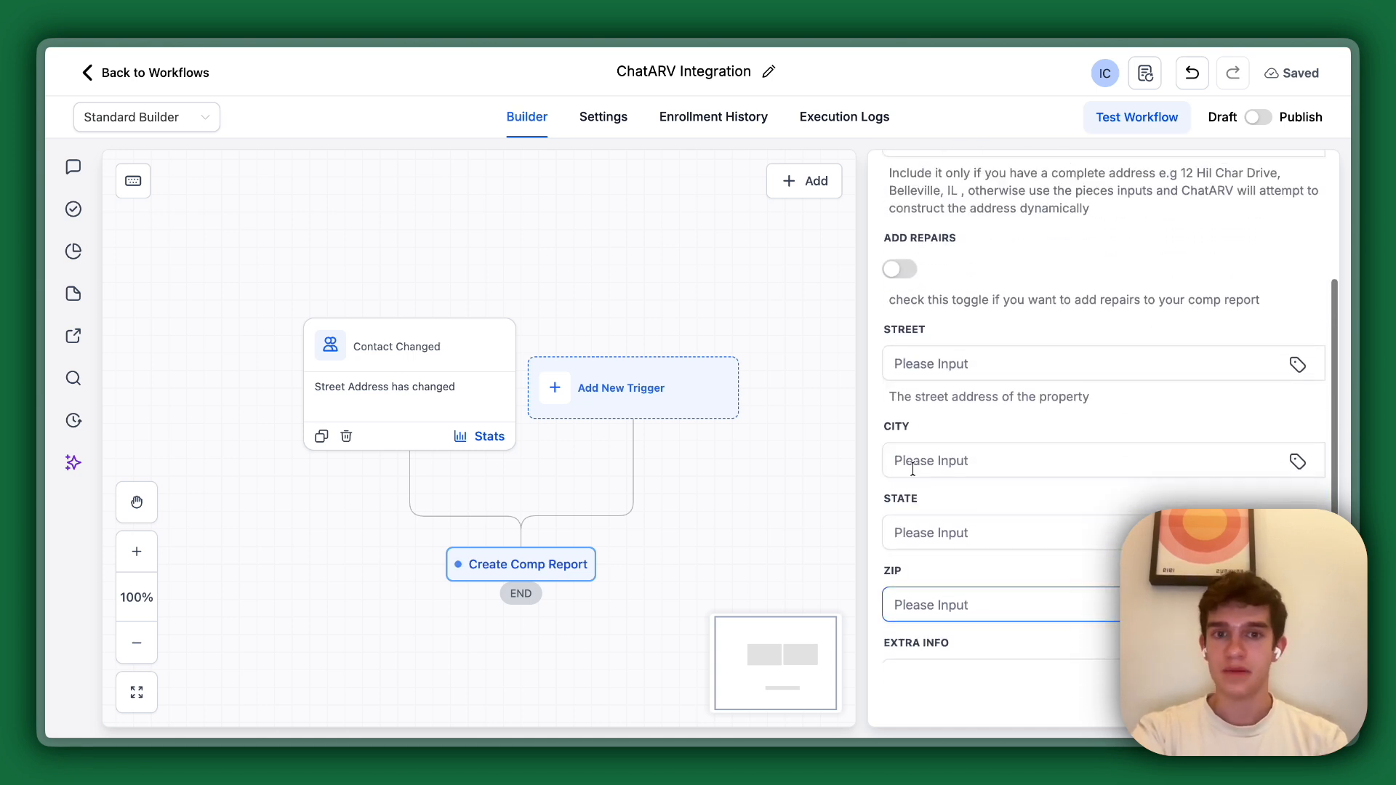
Set the comp report's Street to the contact's Address 1 custom value, {{contact.address1}}.
left_click(958, 393)
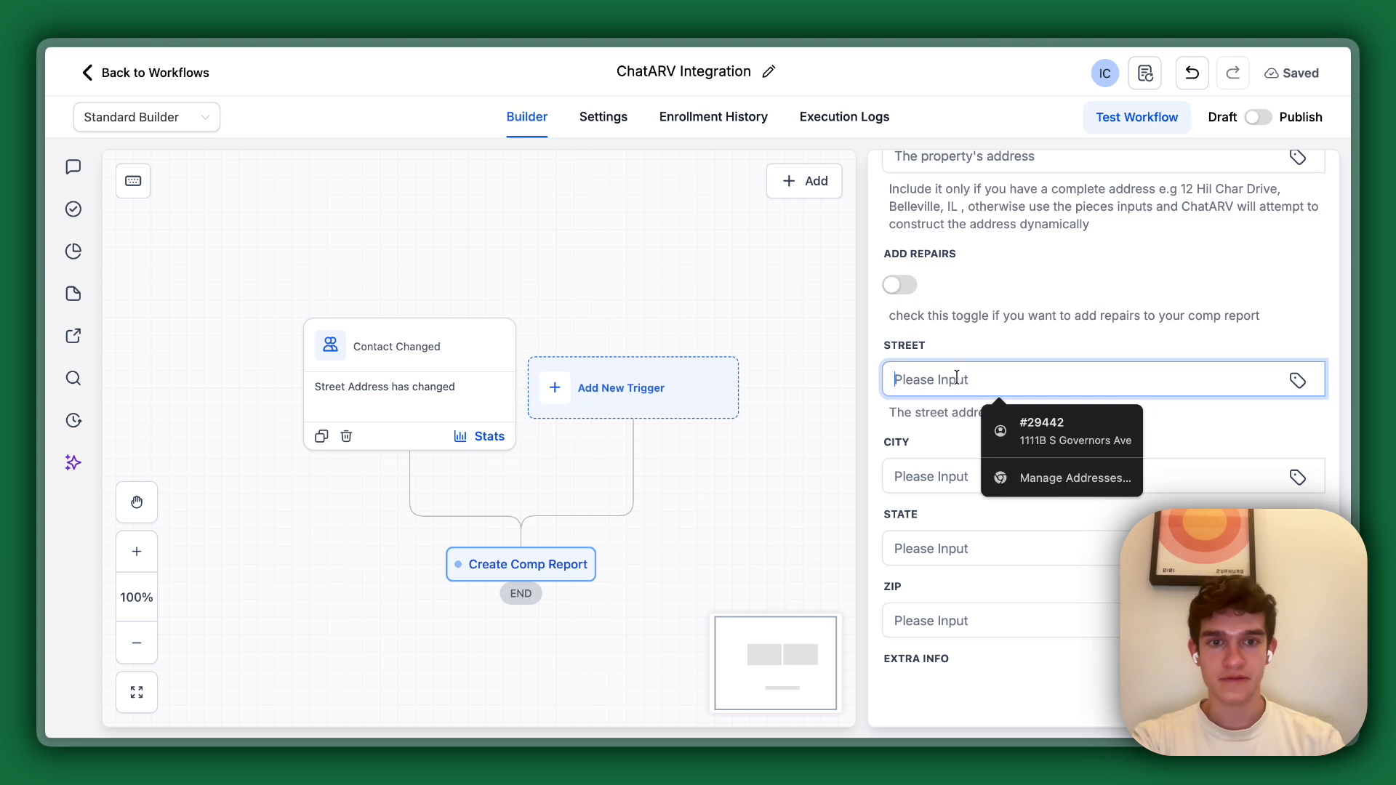
left_click(1298, 381)
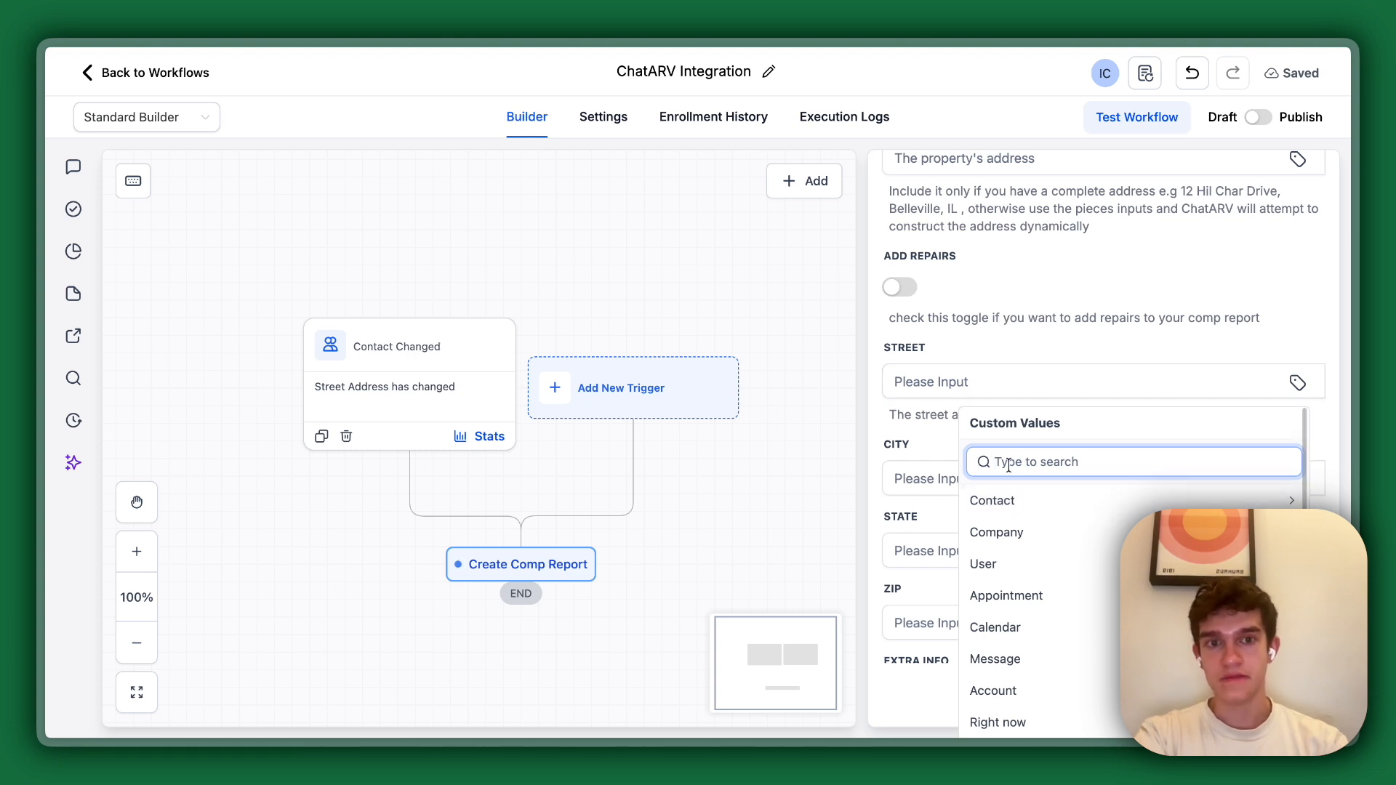
type("add")
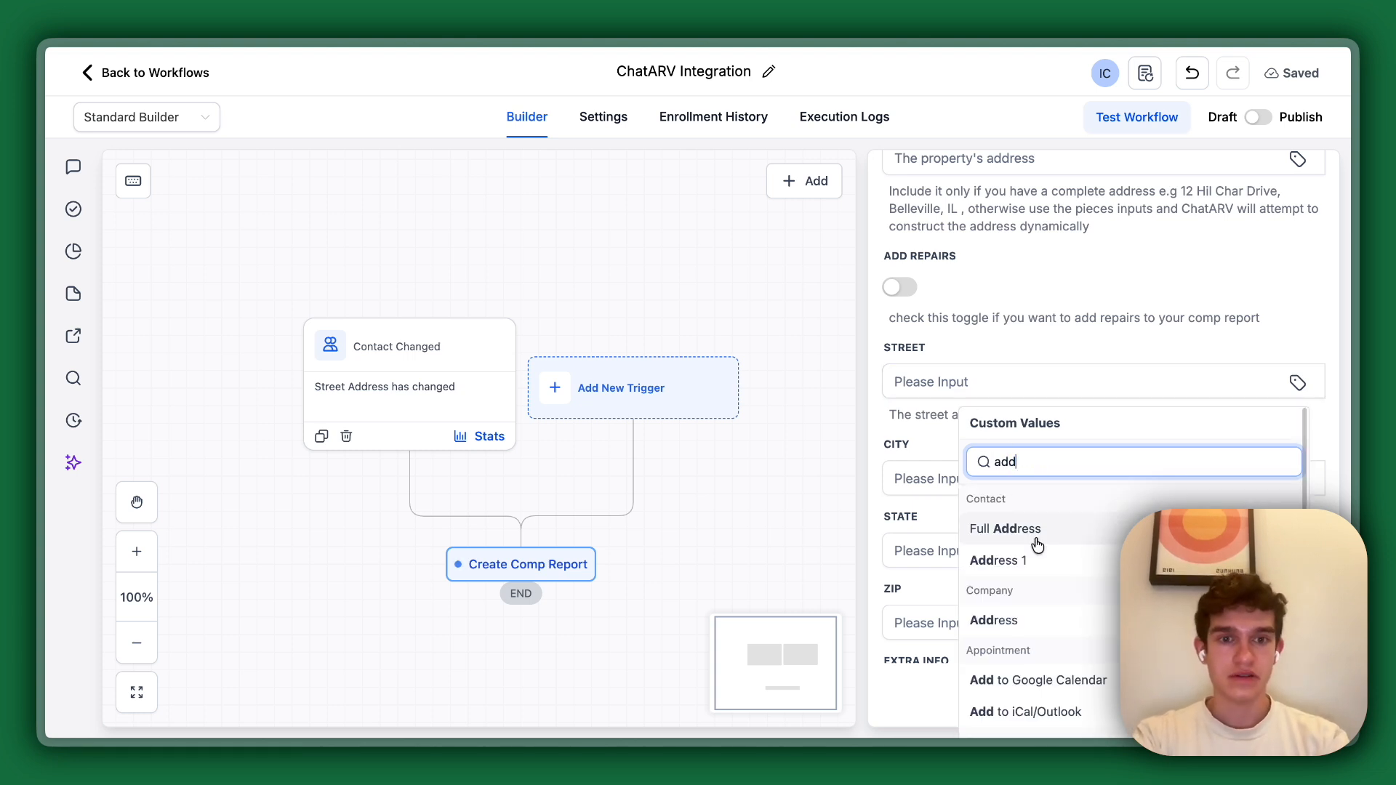
left_click(1039, 560)
Set the comp report's City to the contact's City custom value, {{contact.city}}.
left_click(1084, 477)
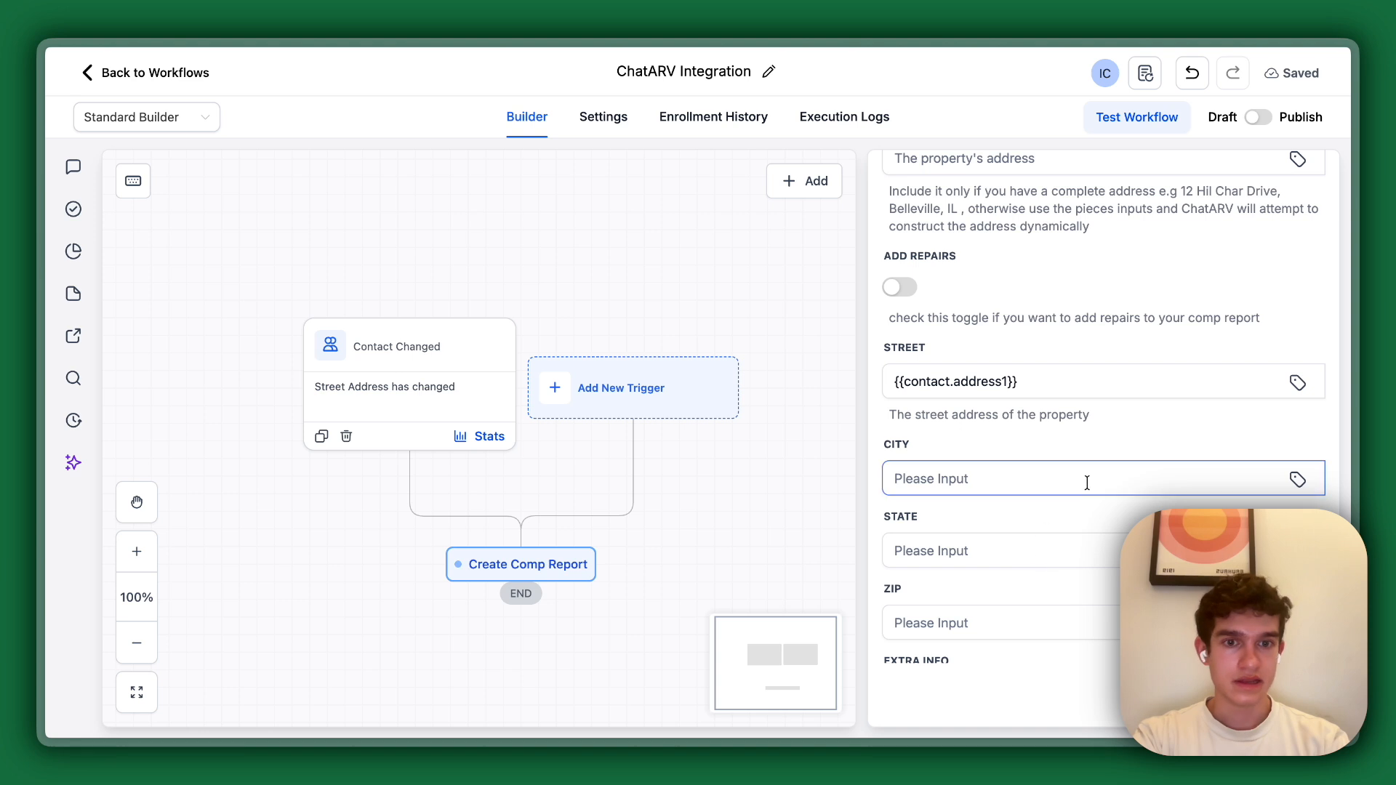
left_click(1298, 479)
left_click(1079, 176)
type("citt")
key("BackSpace")
type("y")
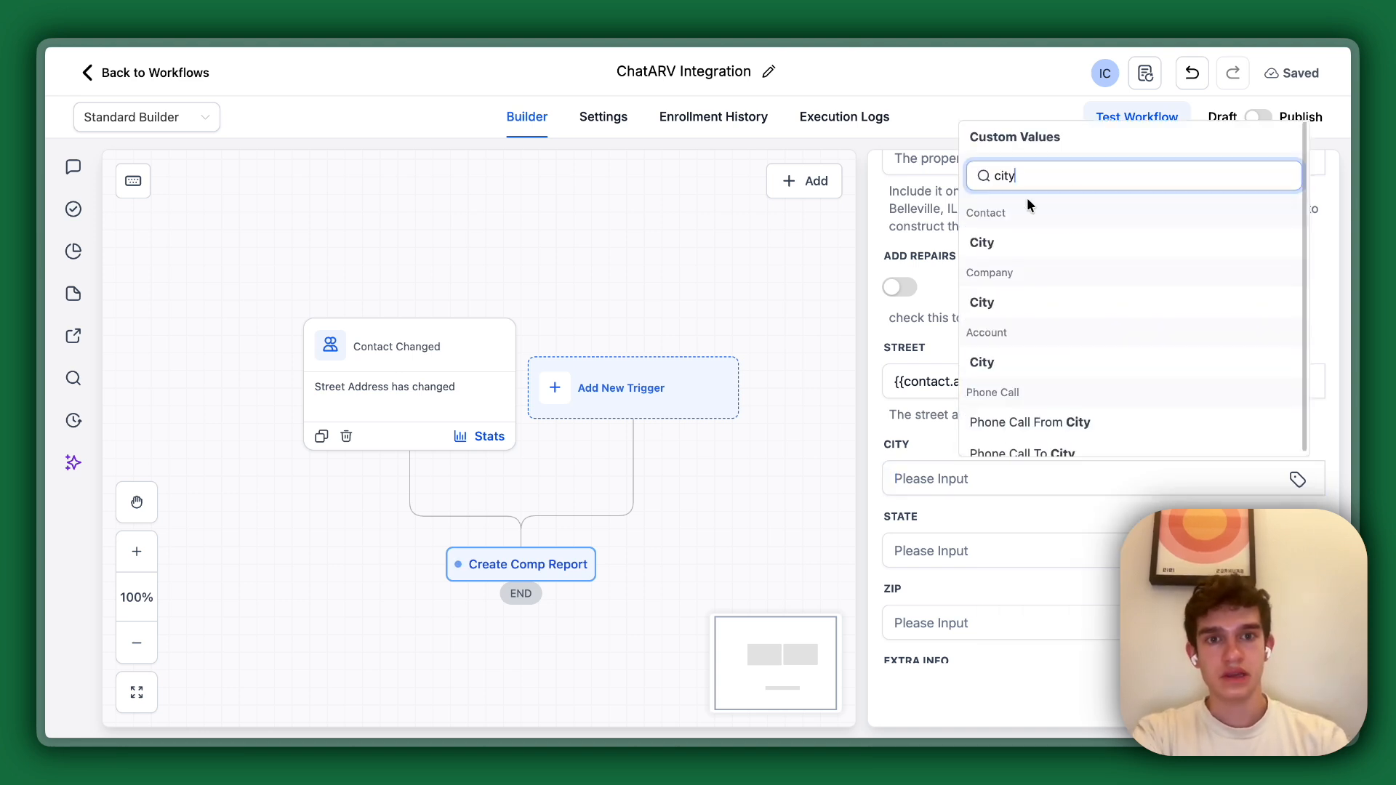
left_click(989, 251)
Set the comp report's State to the contact's State custom value, {{contact.state}}.
left_click(1053, 550)
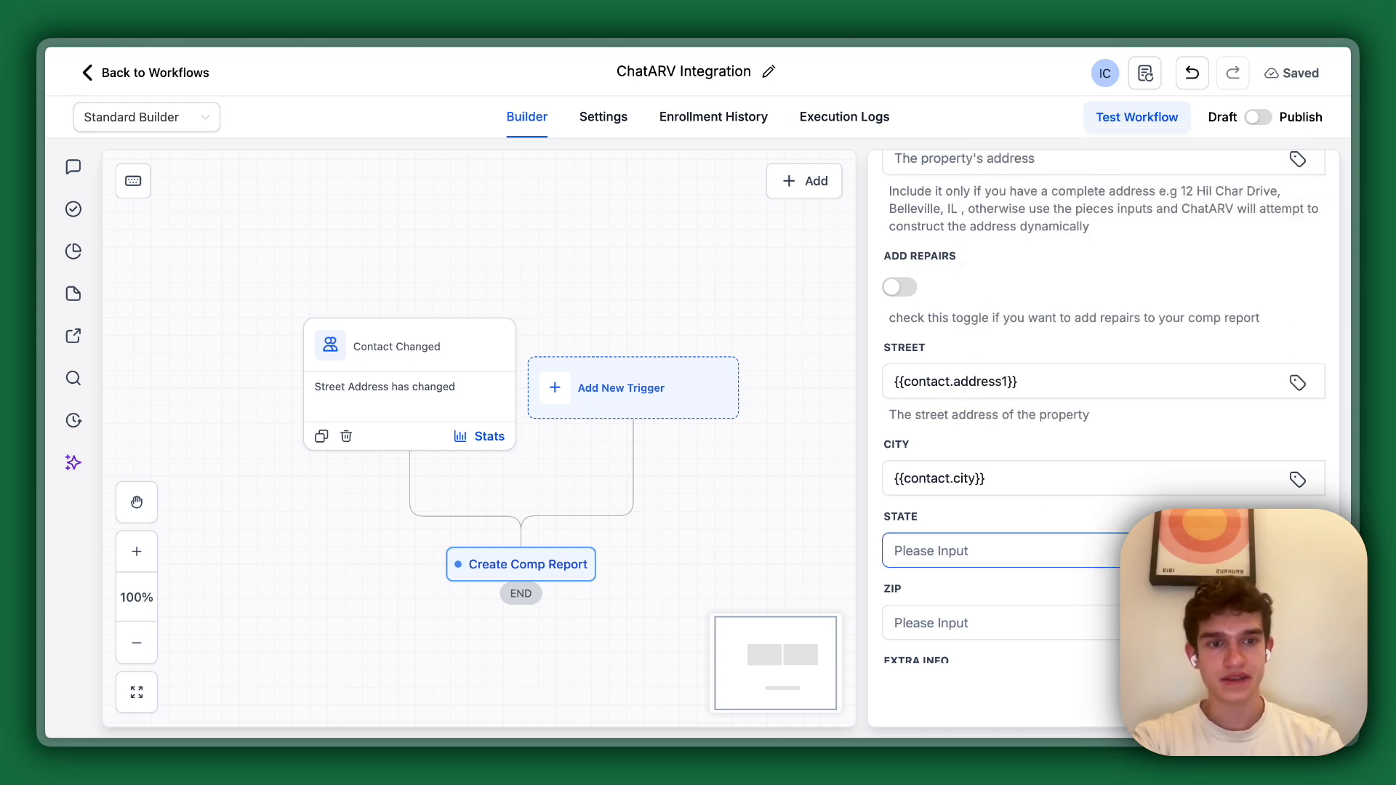
left_click(1298, 550)
left_click(993, 247)
type("state")
left_click(1032, 316)
Set the comp report's ZIP to the contact's Postal Code custom value, {{contact.postal_code}}.
left_click(1070, 631)
left_click(1297, 623)
left_click(1059, 318)
type("p")
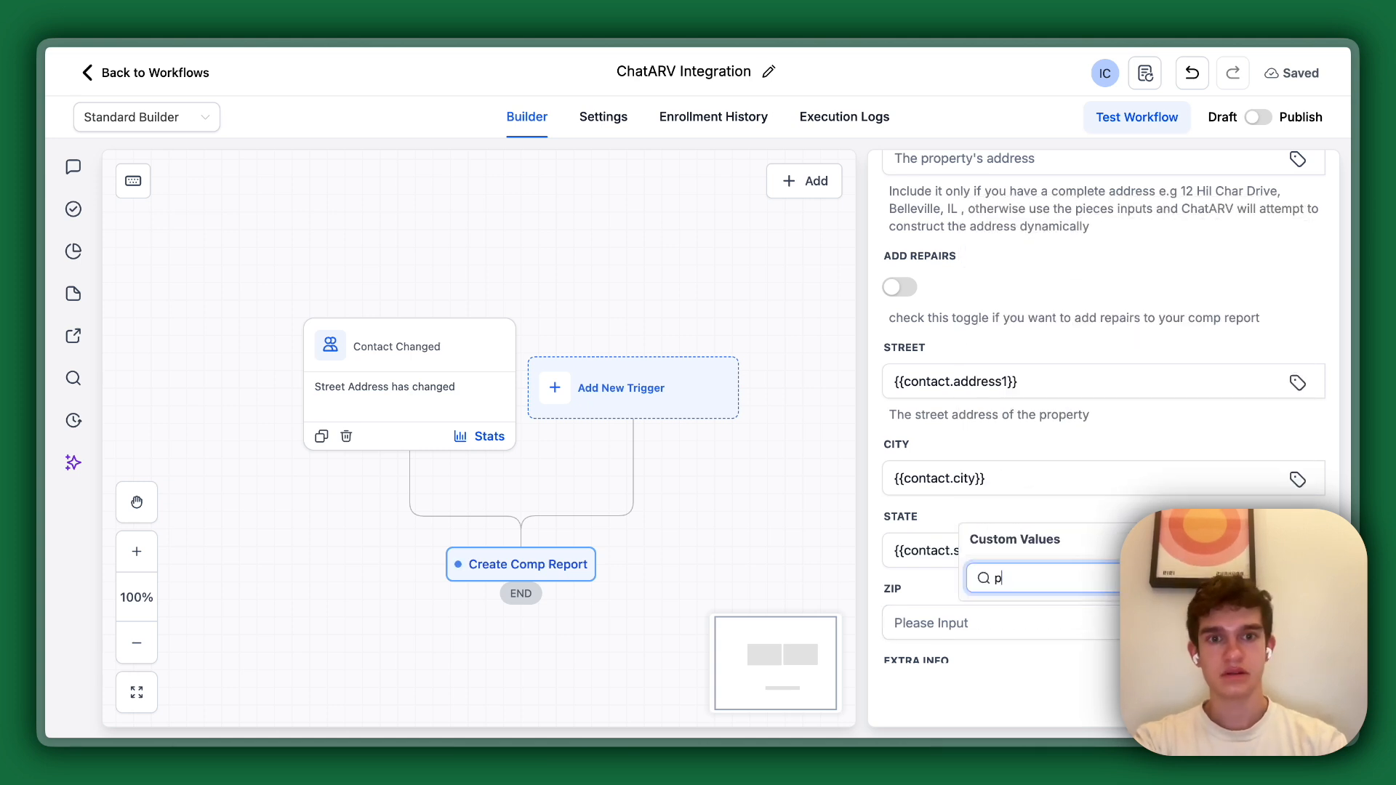
type("al code")
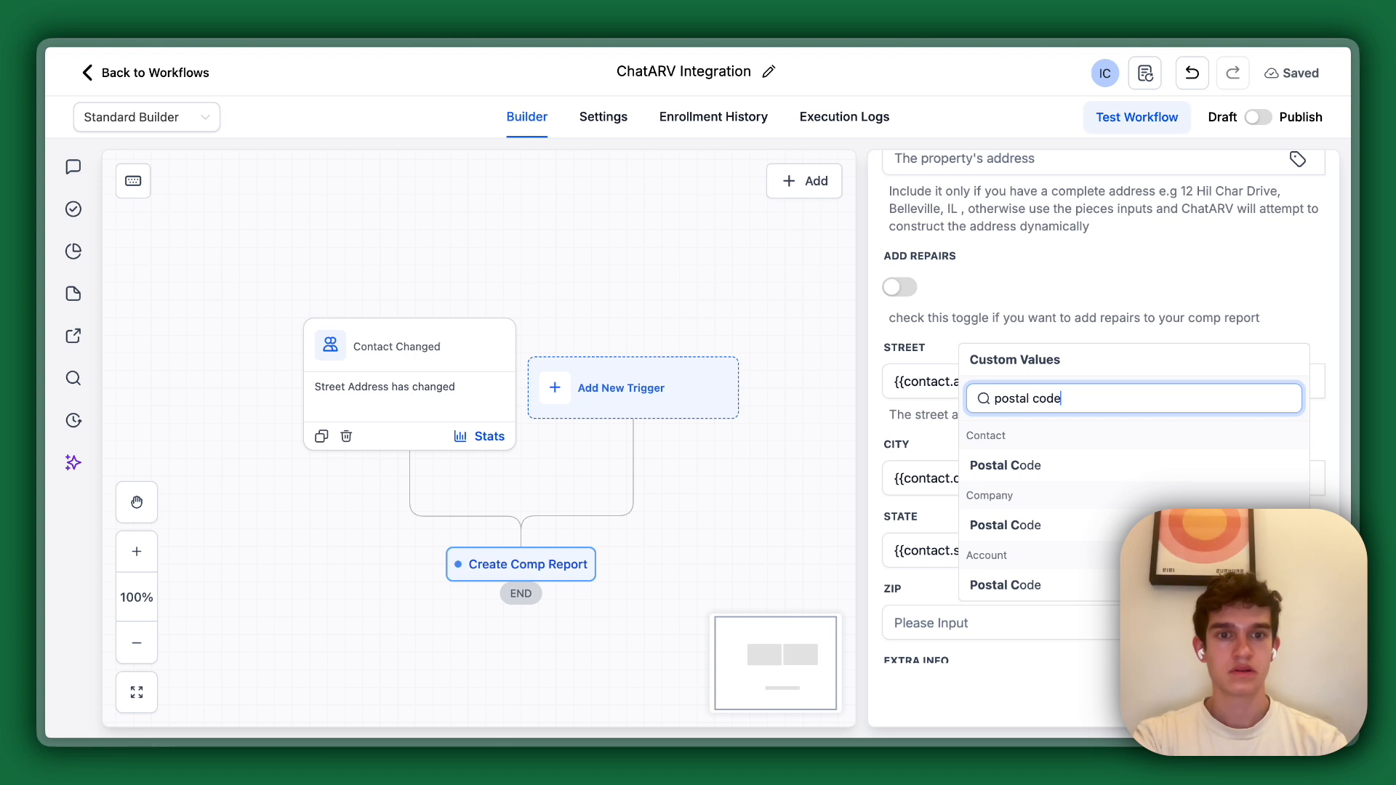
left_click(1031, 476)
Leave Extra Info empty and enable Add Repairs for the comp report.
scroll(1031, 479, "down", 5)
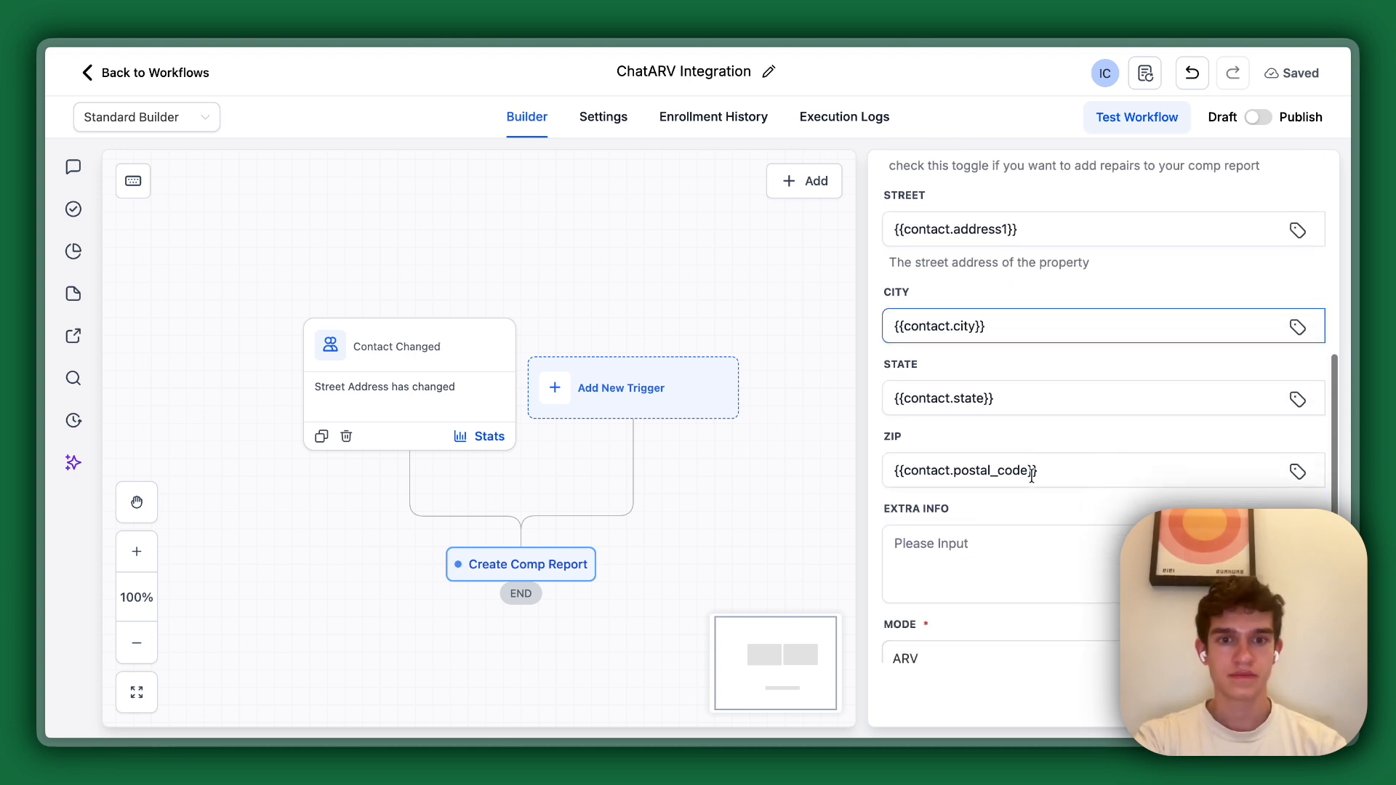
left_click(949, 522)
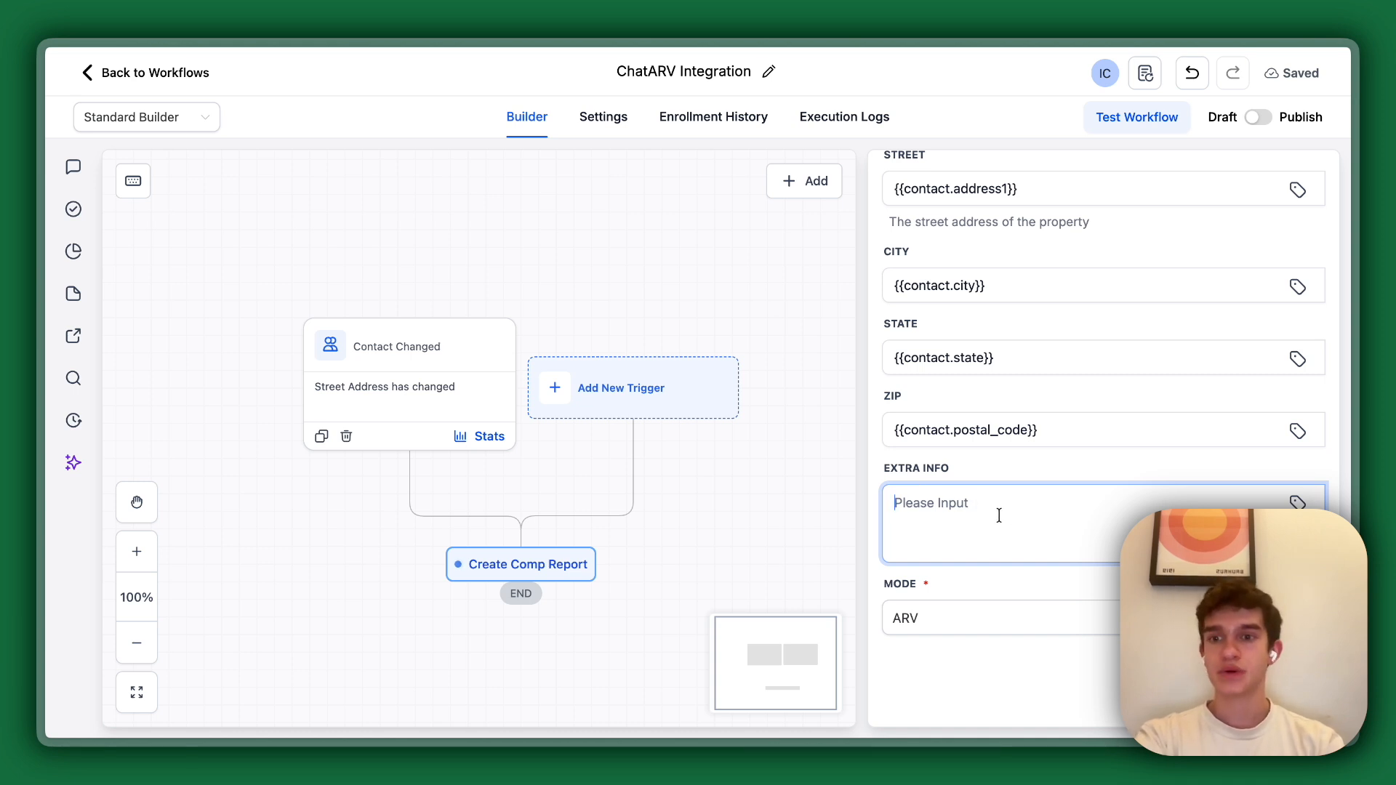
left_click(960, 471)
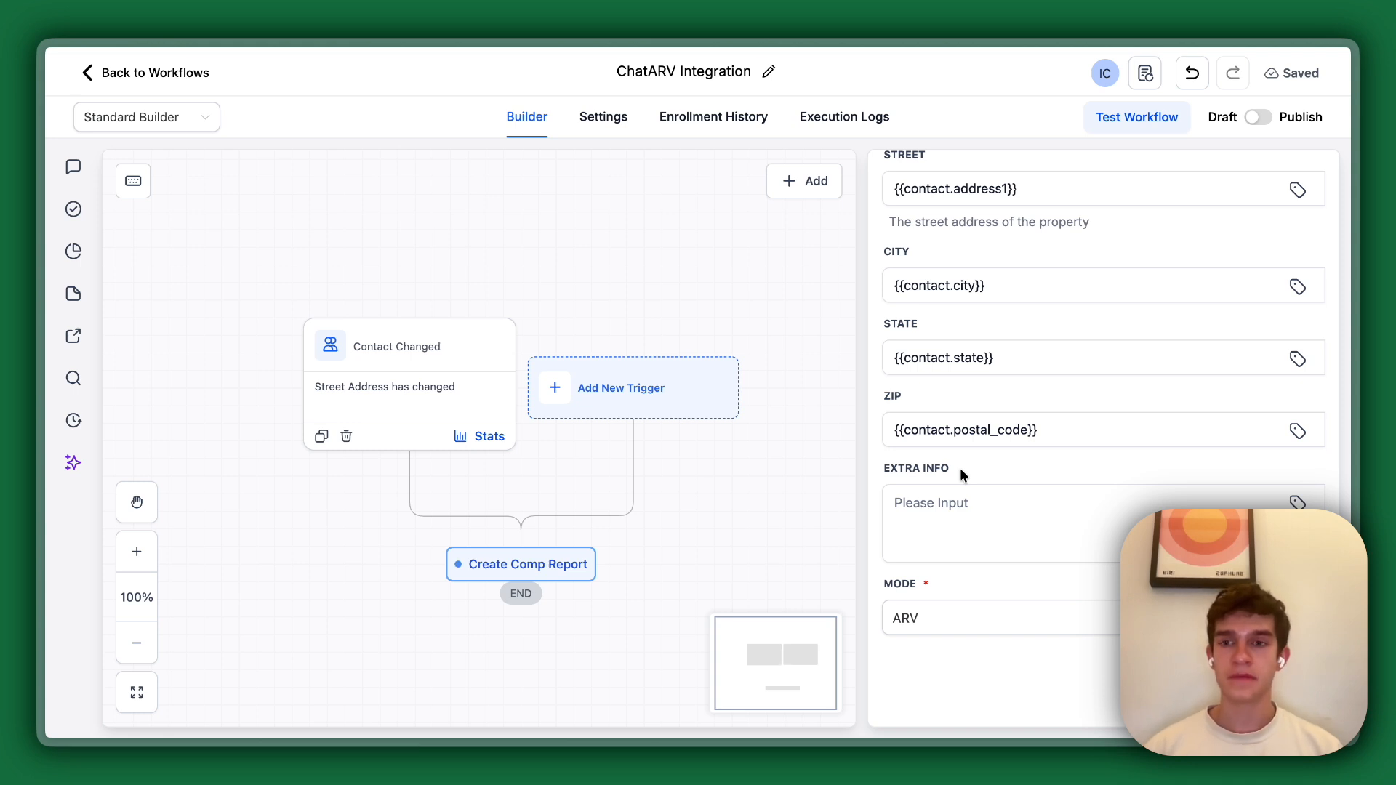
scroll(959, 468, "up", 5)
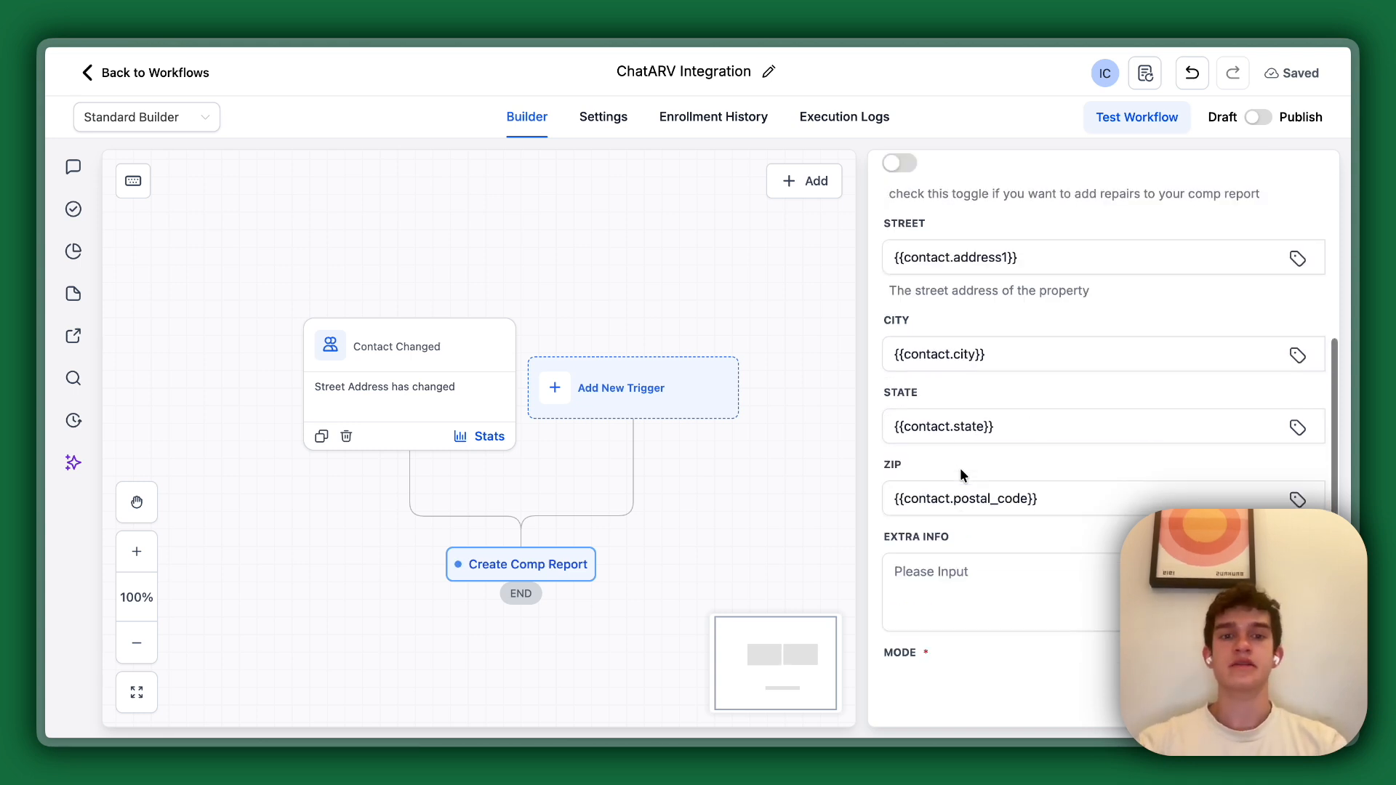
left_click(899, 496)
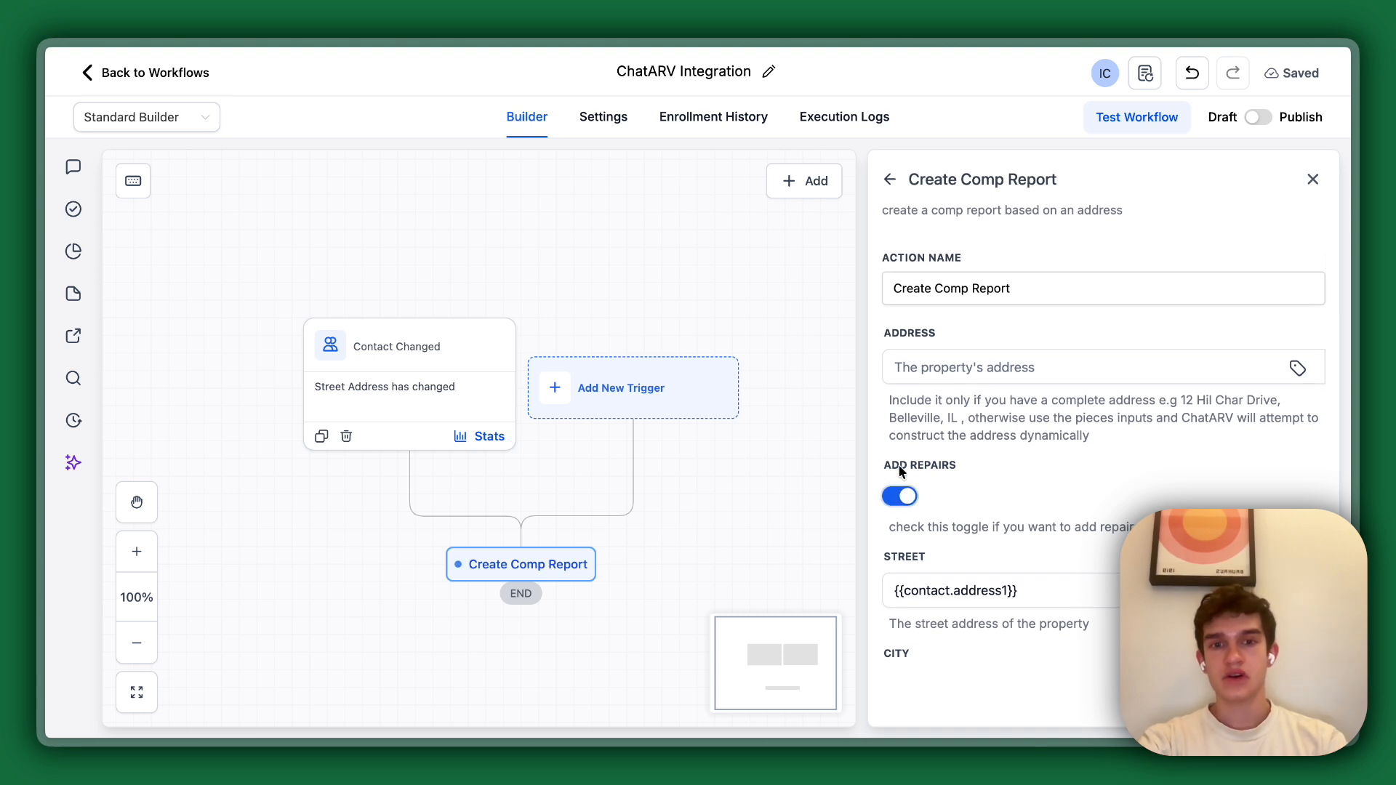
scroll(908, 483, "down", 1)
scroll(908, 483, "up", 1)
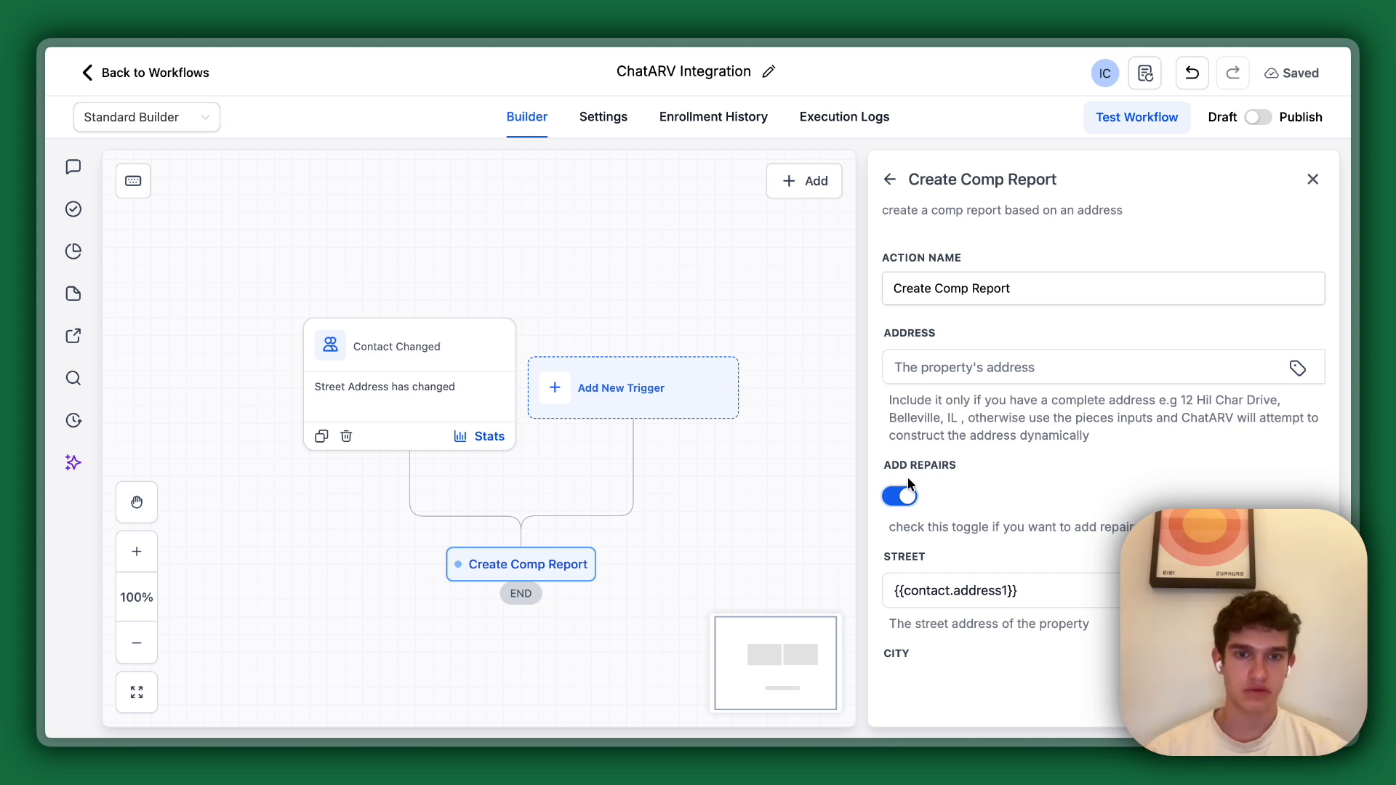
Save the Create Comp Report action with its Mode set to ARV, and publish and save the workflow.
scroll(908, 483, "down", 5)
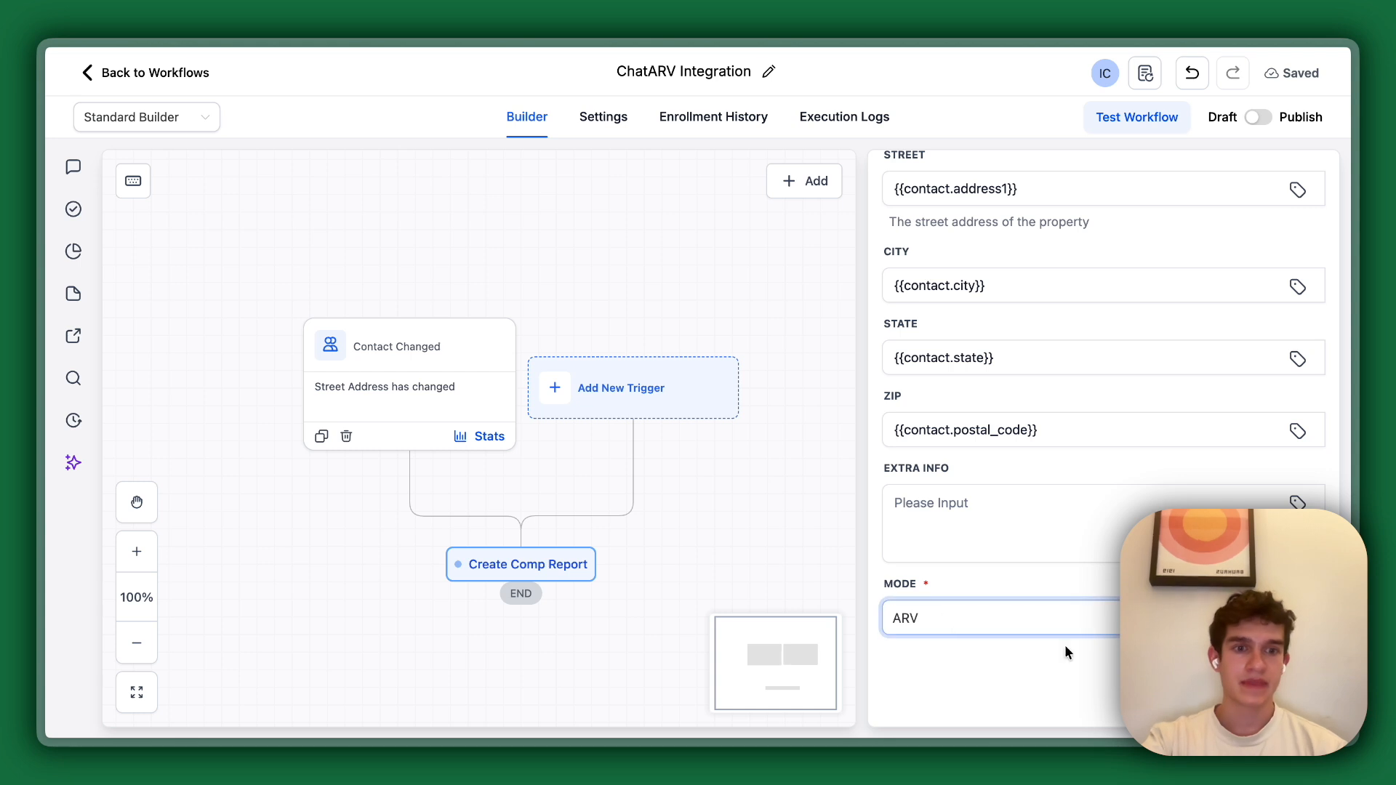
left_click(1278, 701)
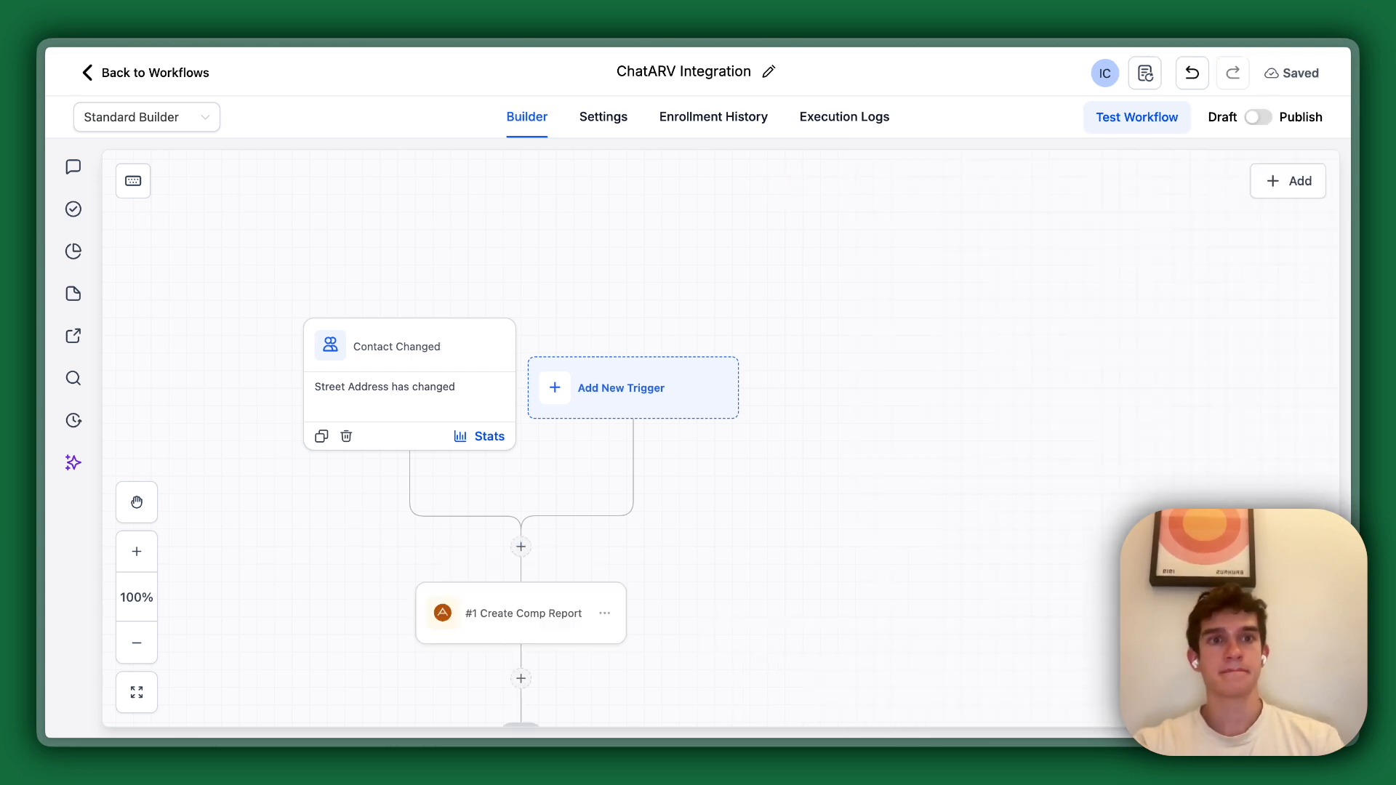
left_click(1258, 118)
left_click(1287, 76)
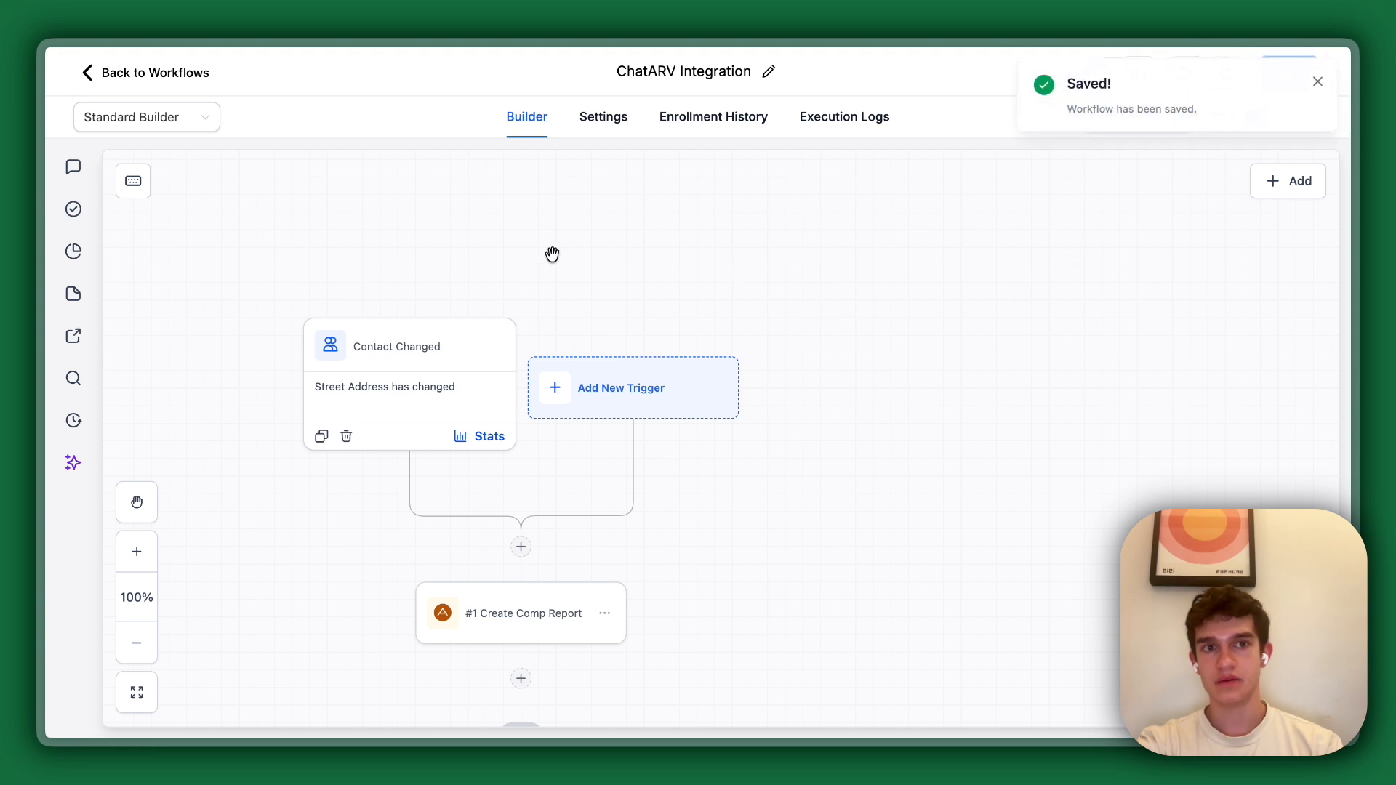
Leave the workflow and start a new contact, filling in the first name, last name, e-mail and phone number.
left_click(103, 77)
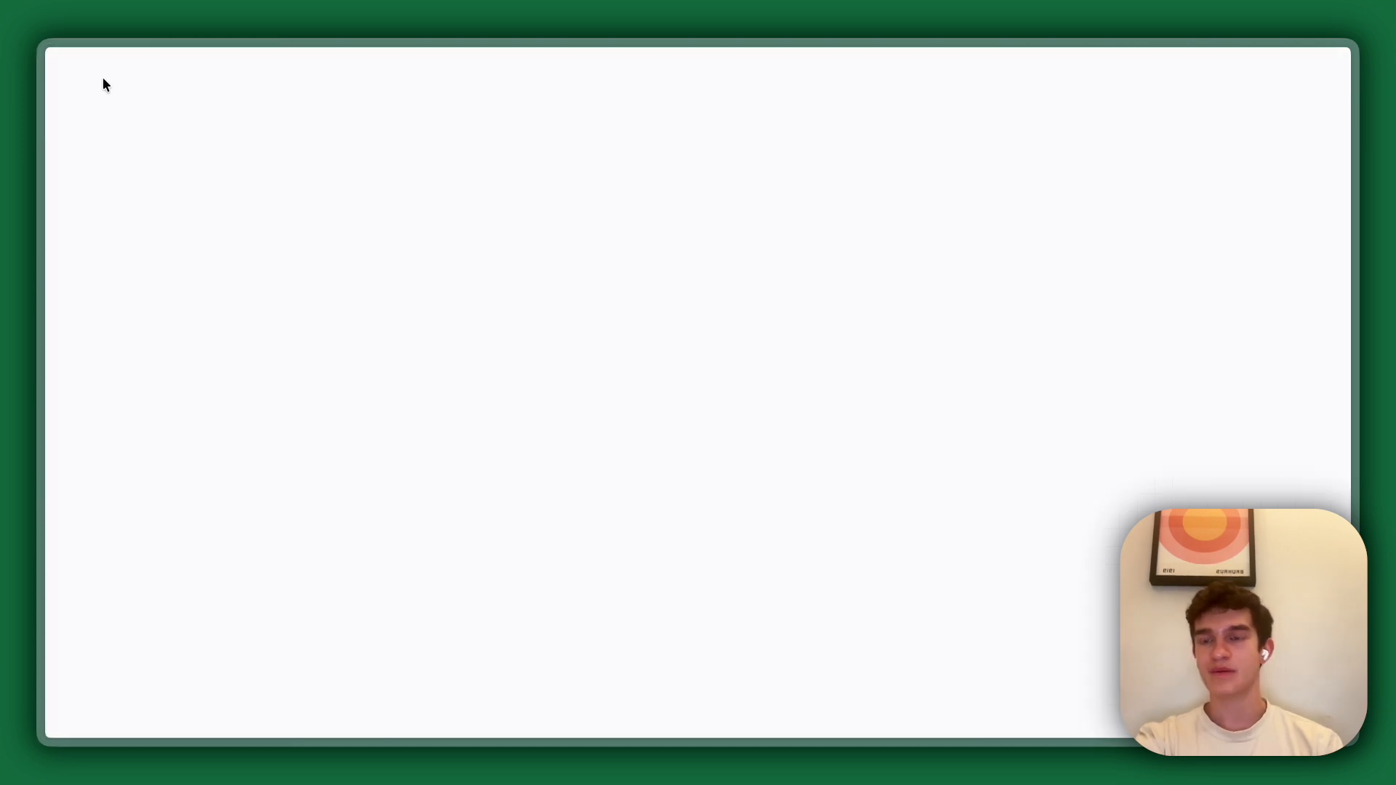
left_click(144, 361)
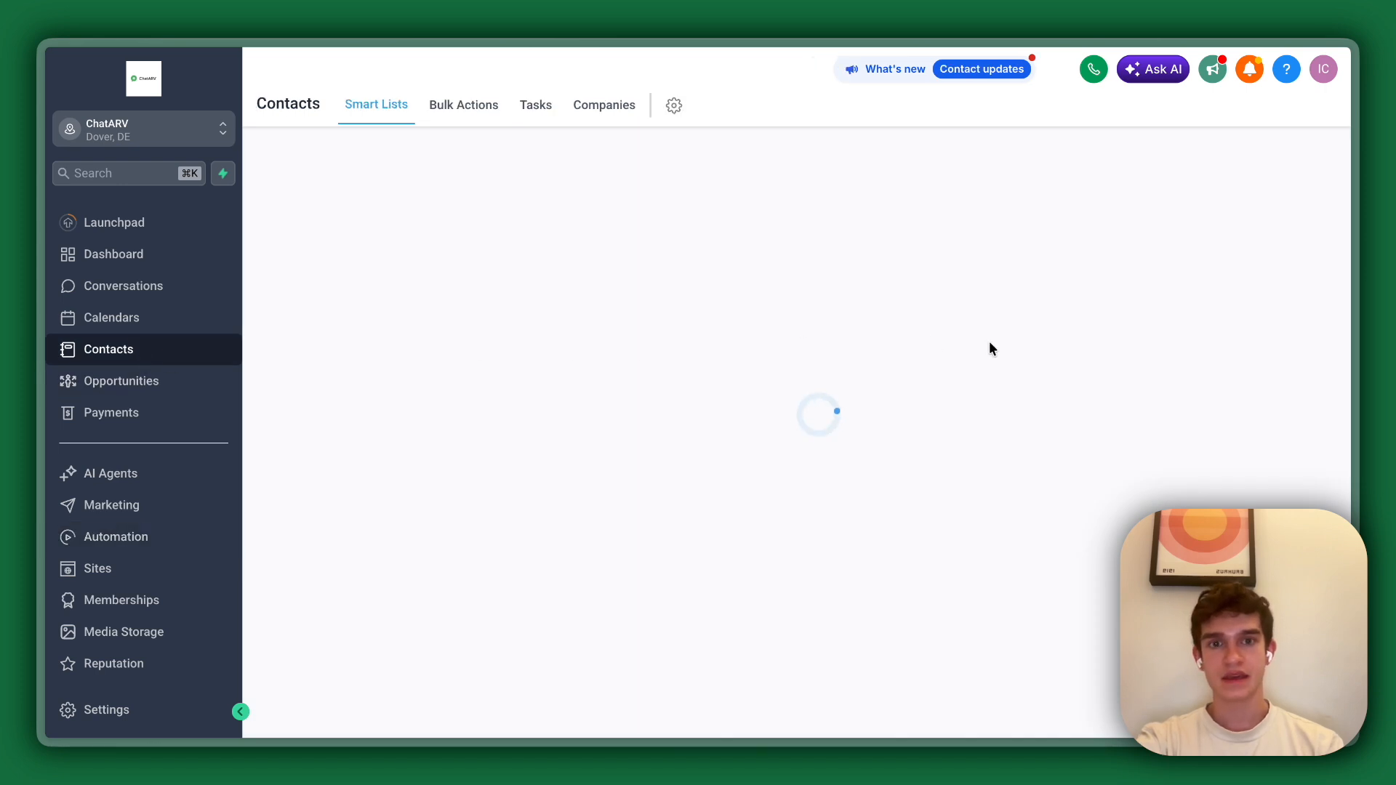
left_click(1236, 150)
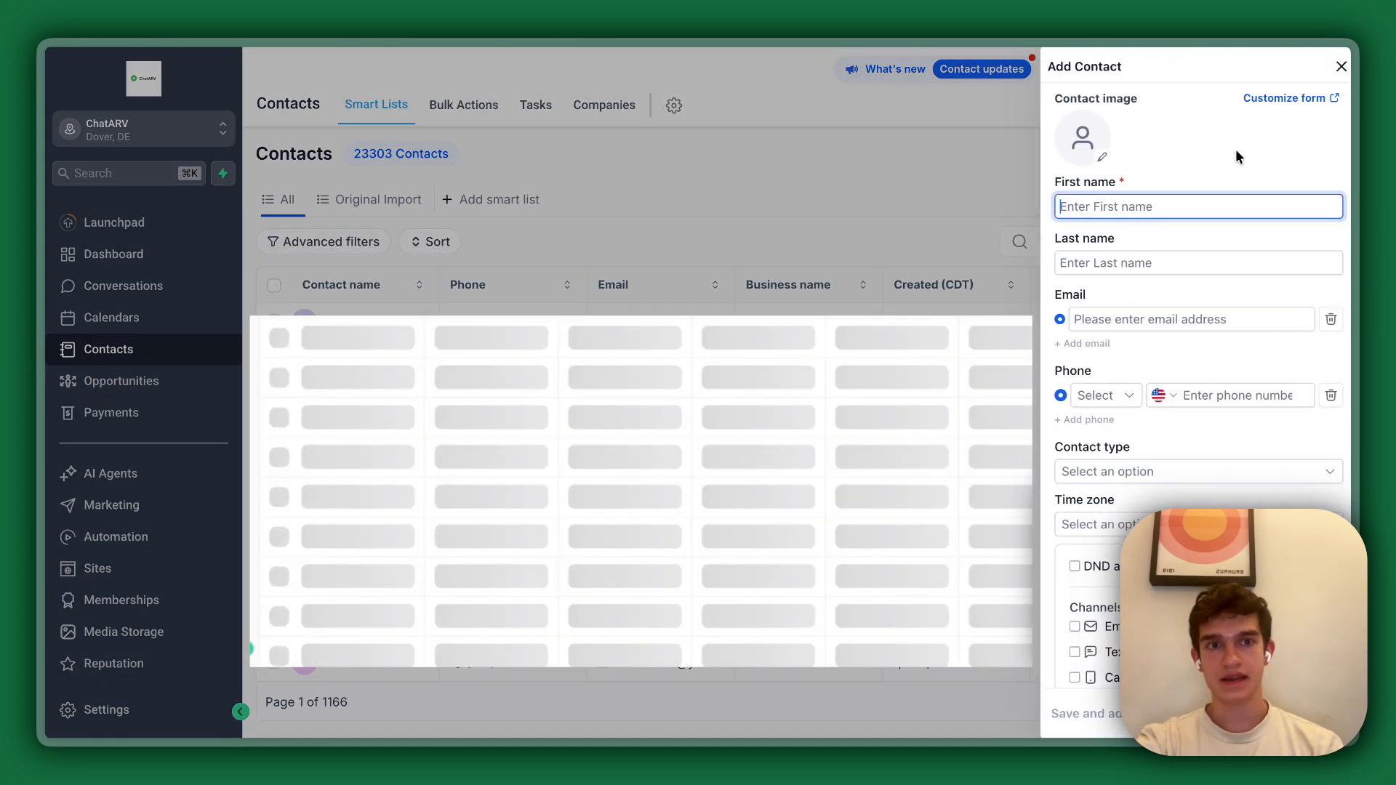
left_click(1137, 209)
left_click(1182, 256)
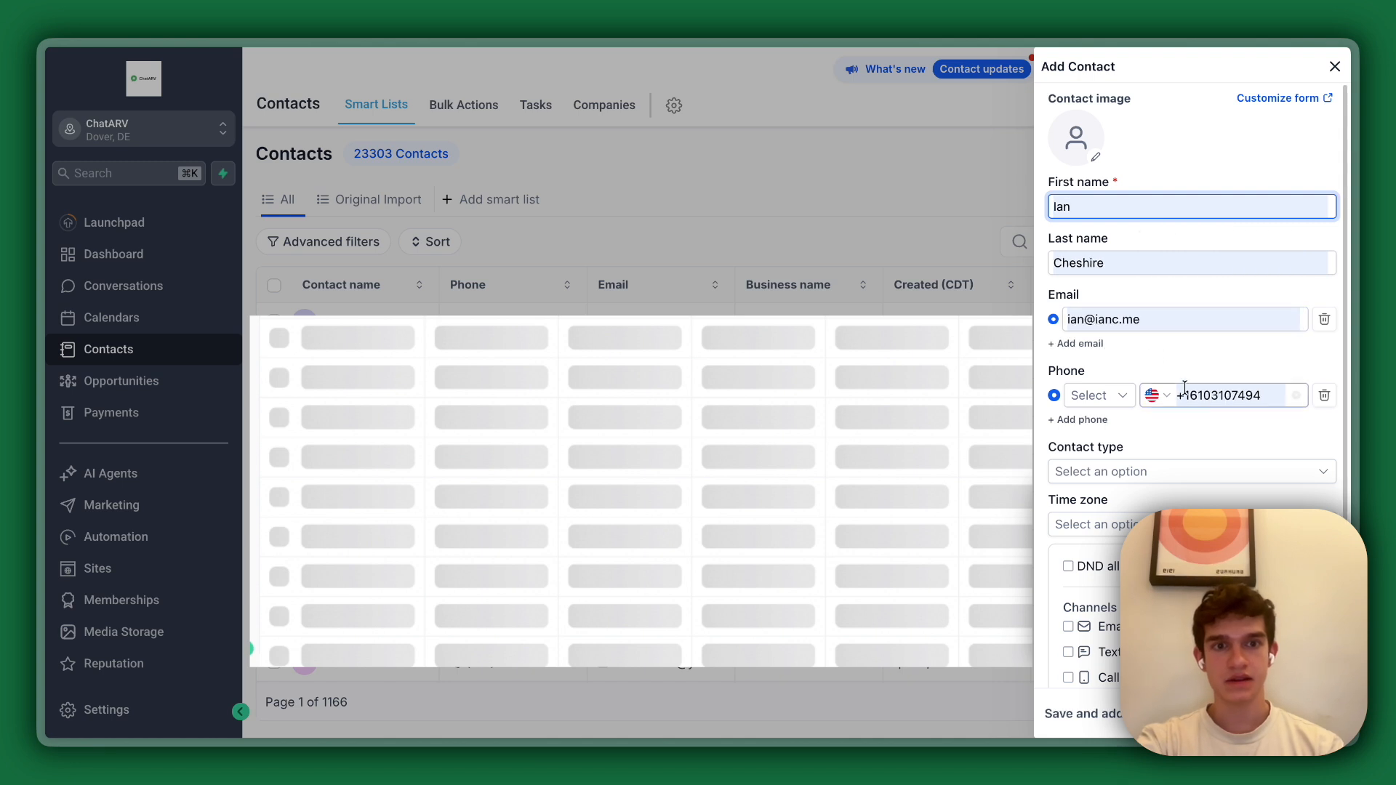
Replace the local part of the new contact's e-mail address and change the last digit of the phone number.
double_click(1076, 319)
type("adssdsd")
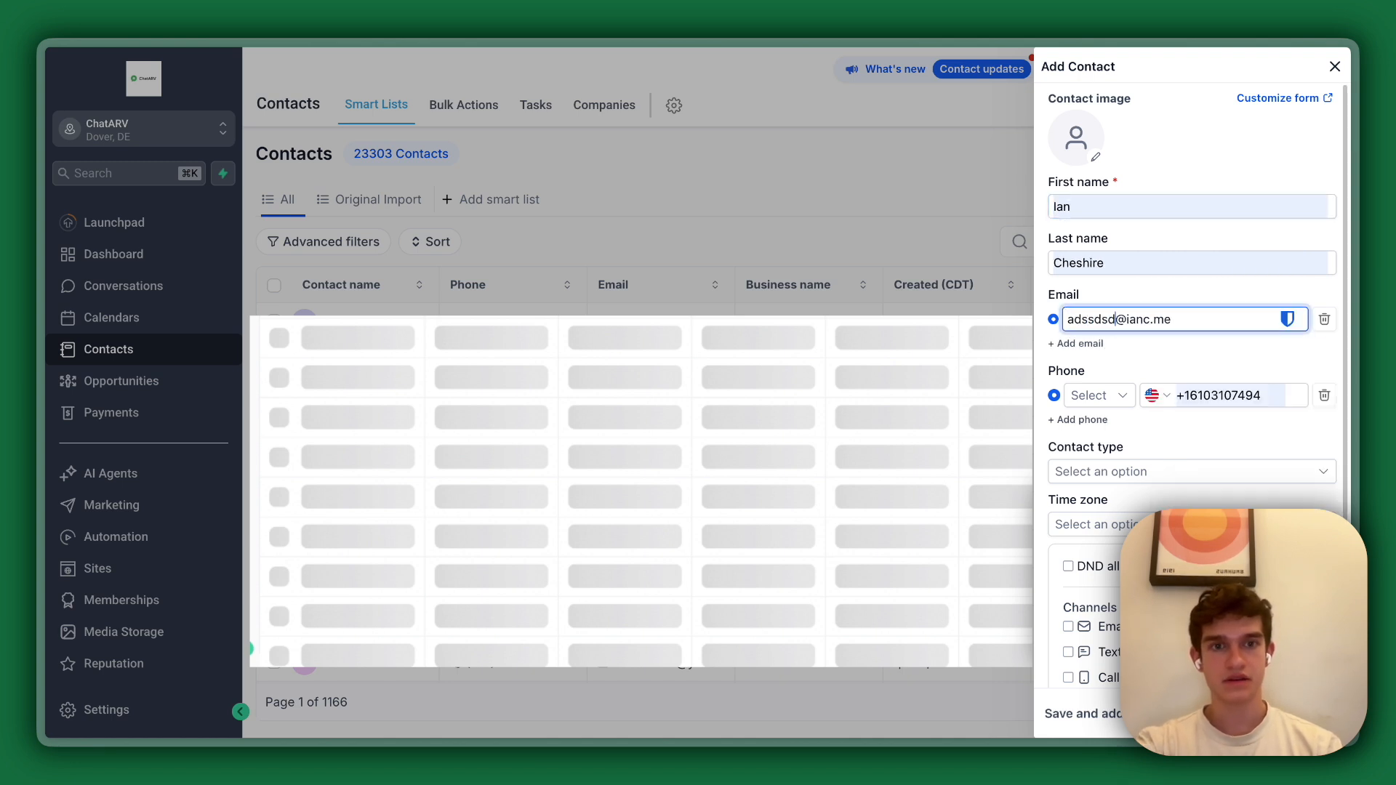
left_click(1246, 411)
key("BackSpace")
type("5")
left_click(1324, 396)
Enable do-not-disturb for the email, text, call and inbound channels, and save the new contact.
scroll(1236, 433, "down", 1)
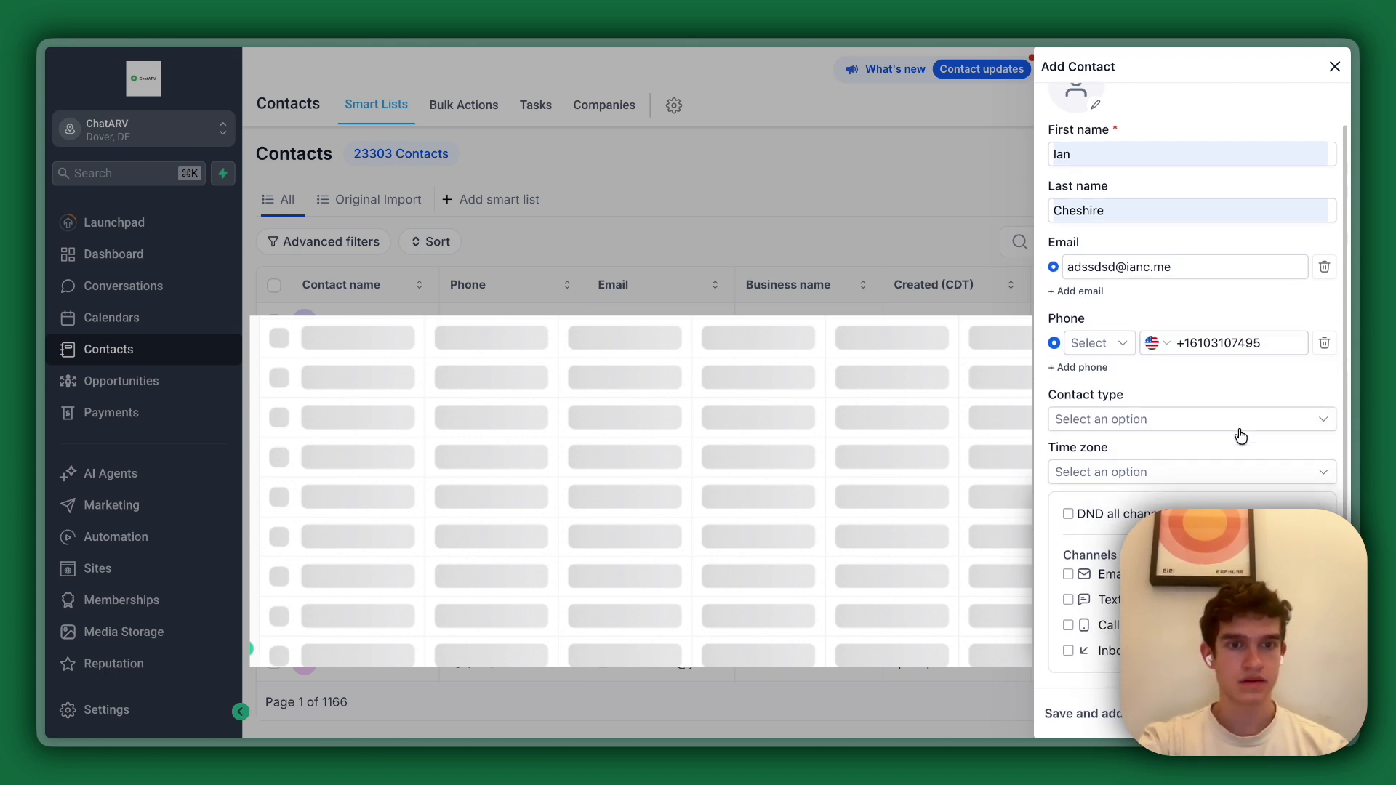
left_click(1104, 578)
left_click(1104, 603)
left_click(1106, 627)
left_click(1109, 652)
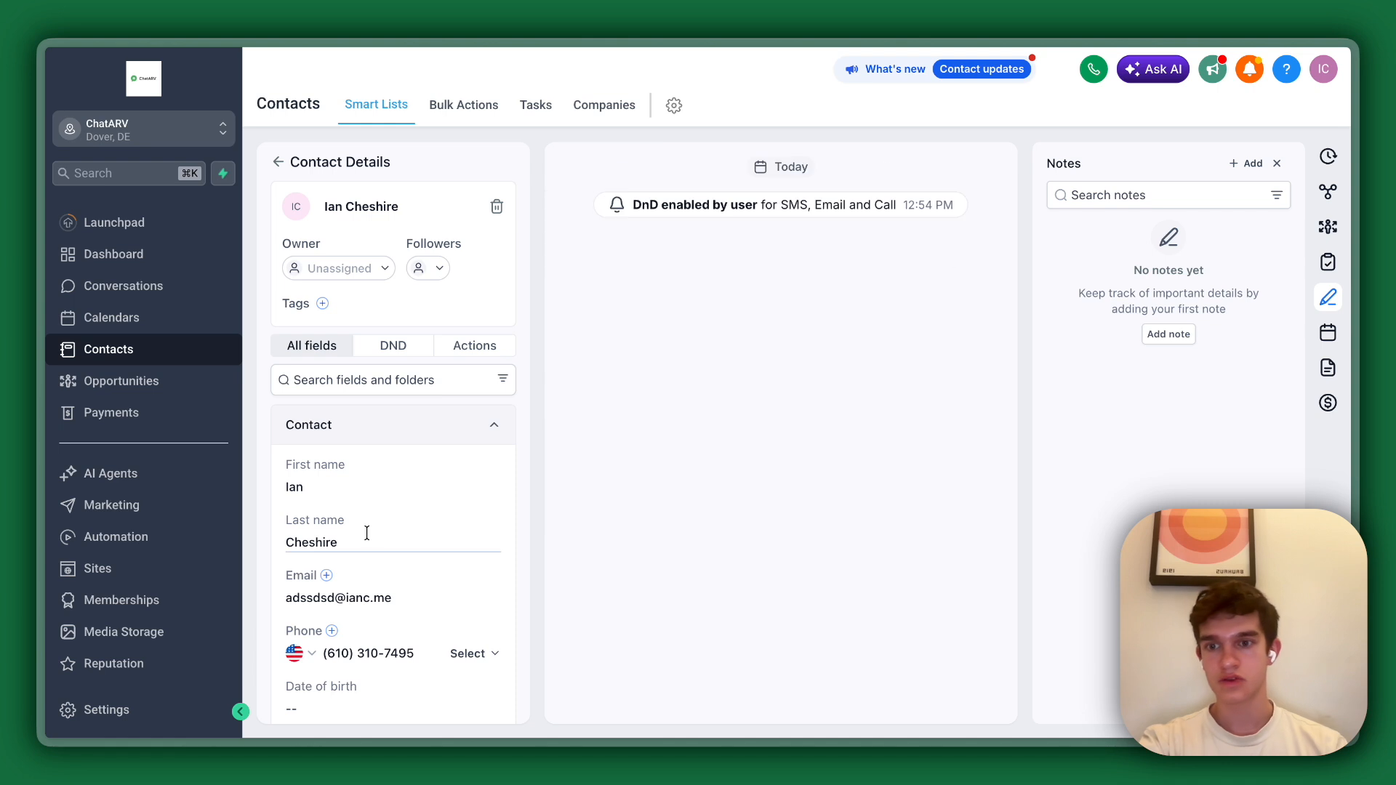
Paste the full property address into the contact's Street address under General Info.
scroll(366, 534, "down", 10)
scroll(367, 504, "up", 5)
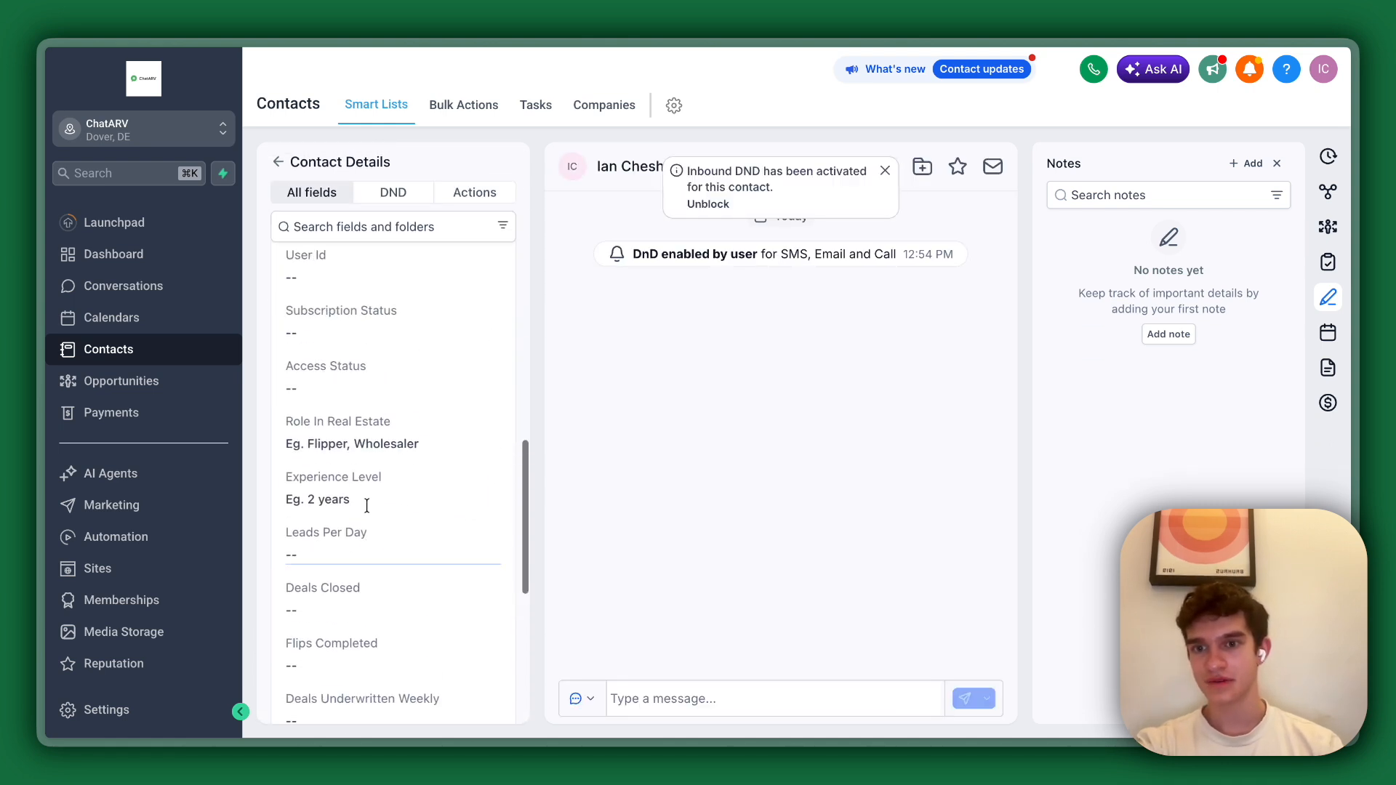
scroll(367, 504, "up", 6)
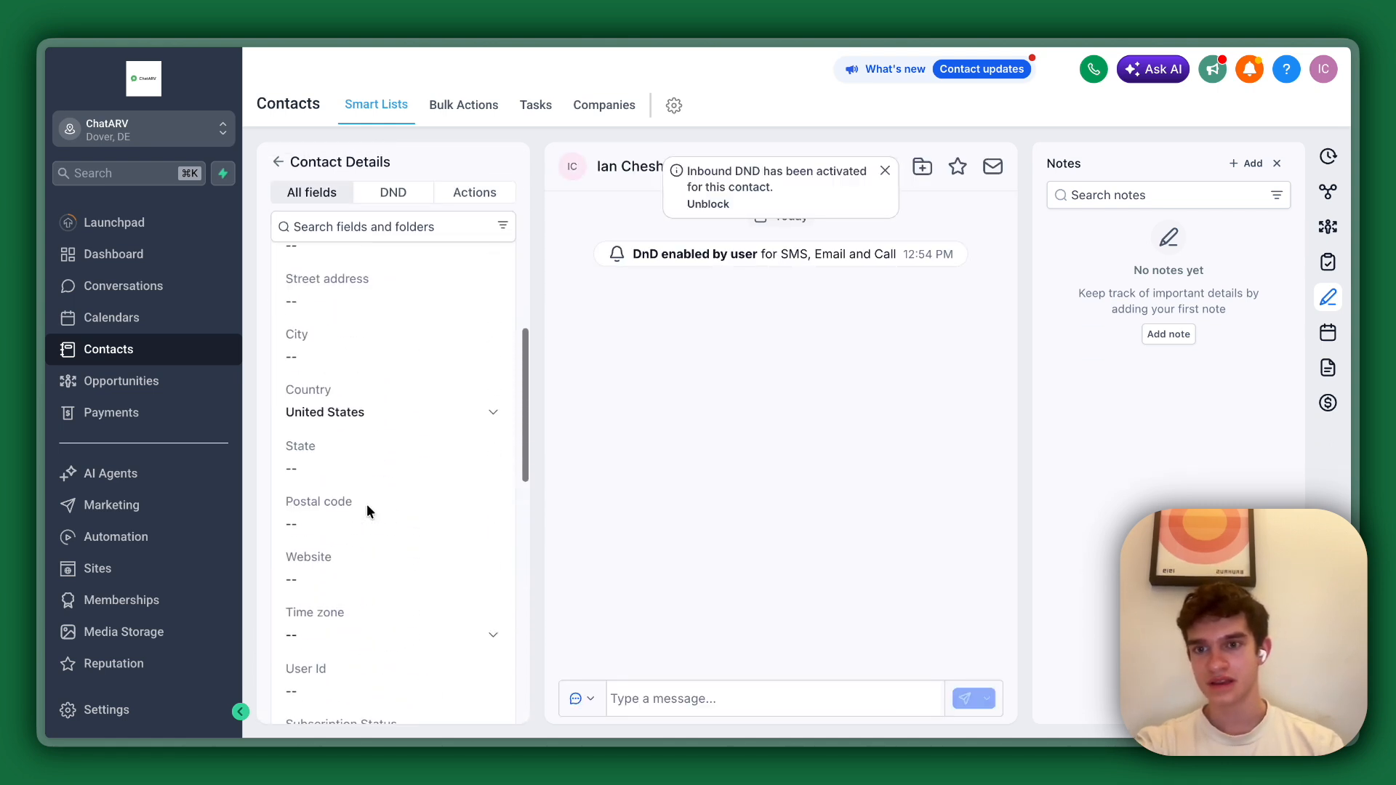
scroll(325, 466, "up", 2)
left_click(330, 458)
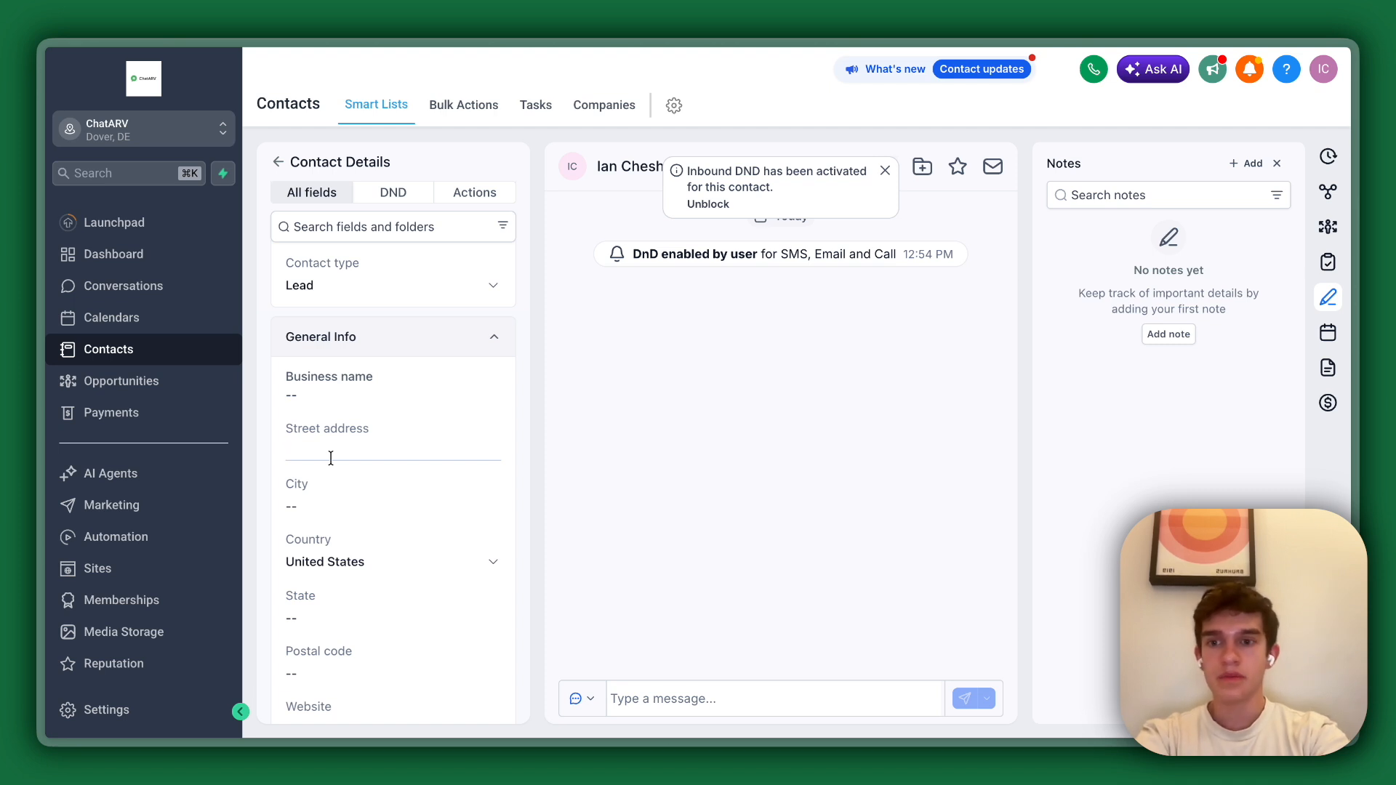
key("super+v")
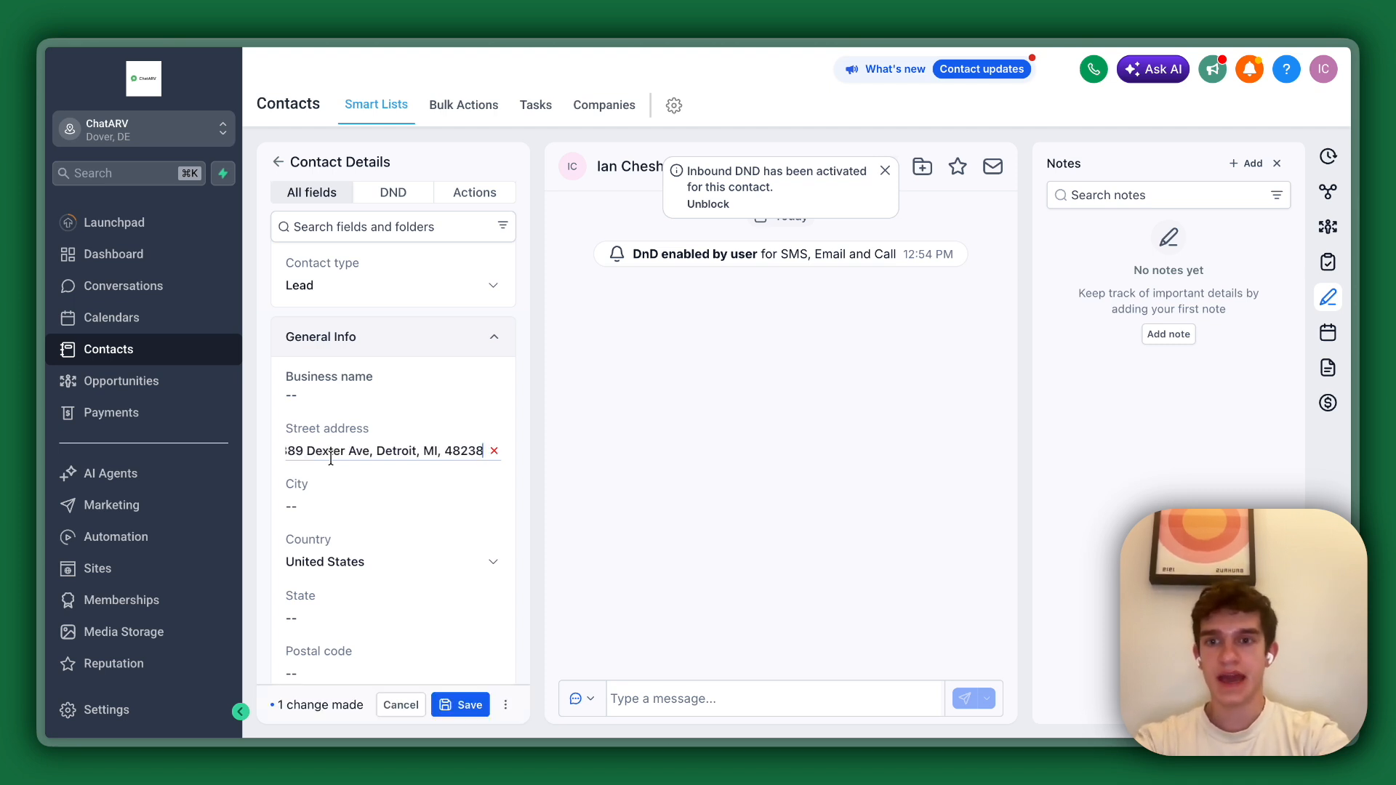
Fill in the contact's city, state and postal code from the pasted property address.
double_click(400, 452)
key("super+c")
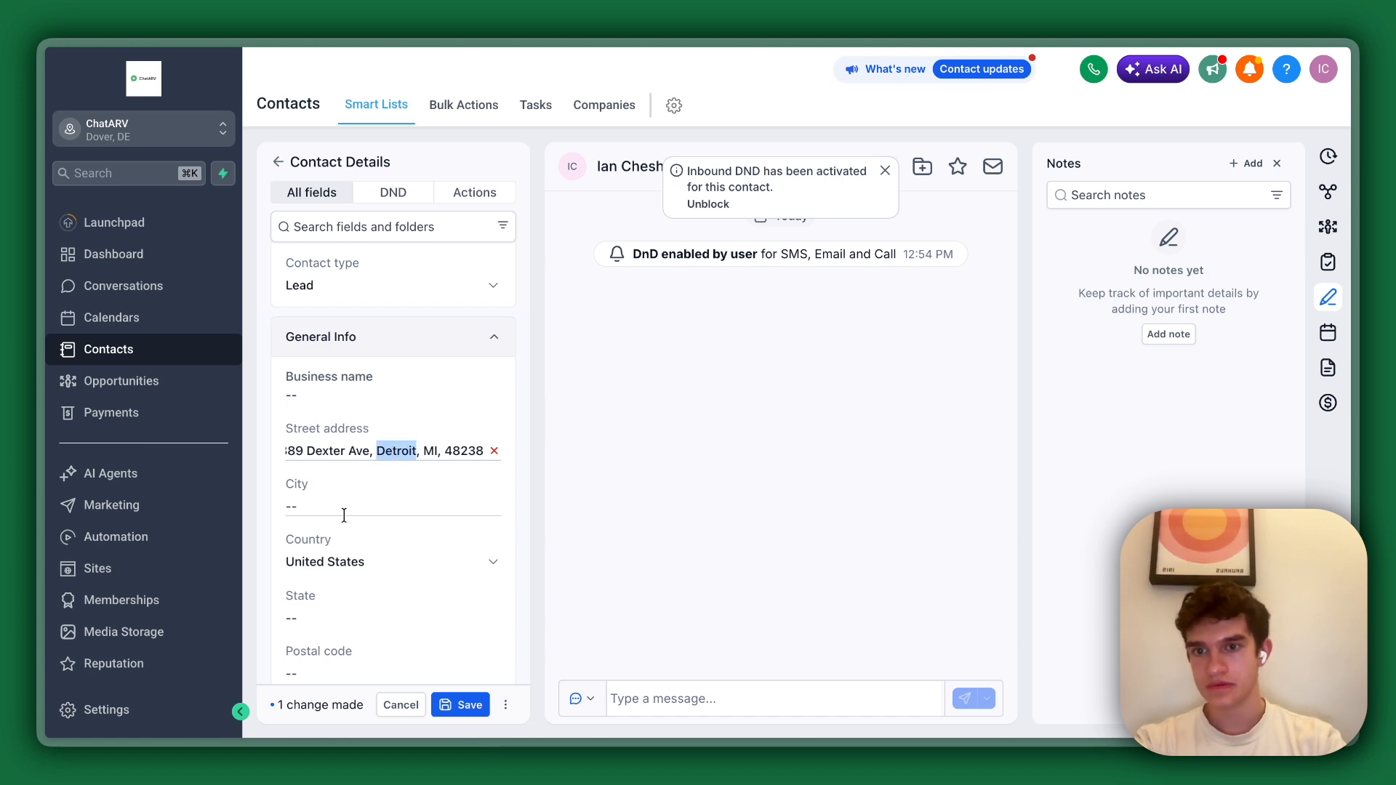
left_click(341, 506)
key("super+v")
left_click(326, 618)
type("MI")
double_click(474, 451)
scroll(404, 600, "down", 1)
left_click(361, 614)
key("super+v")
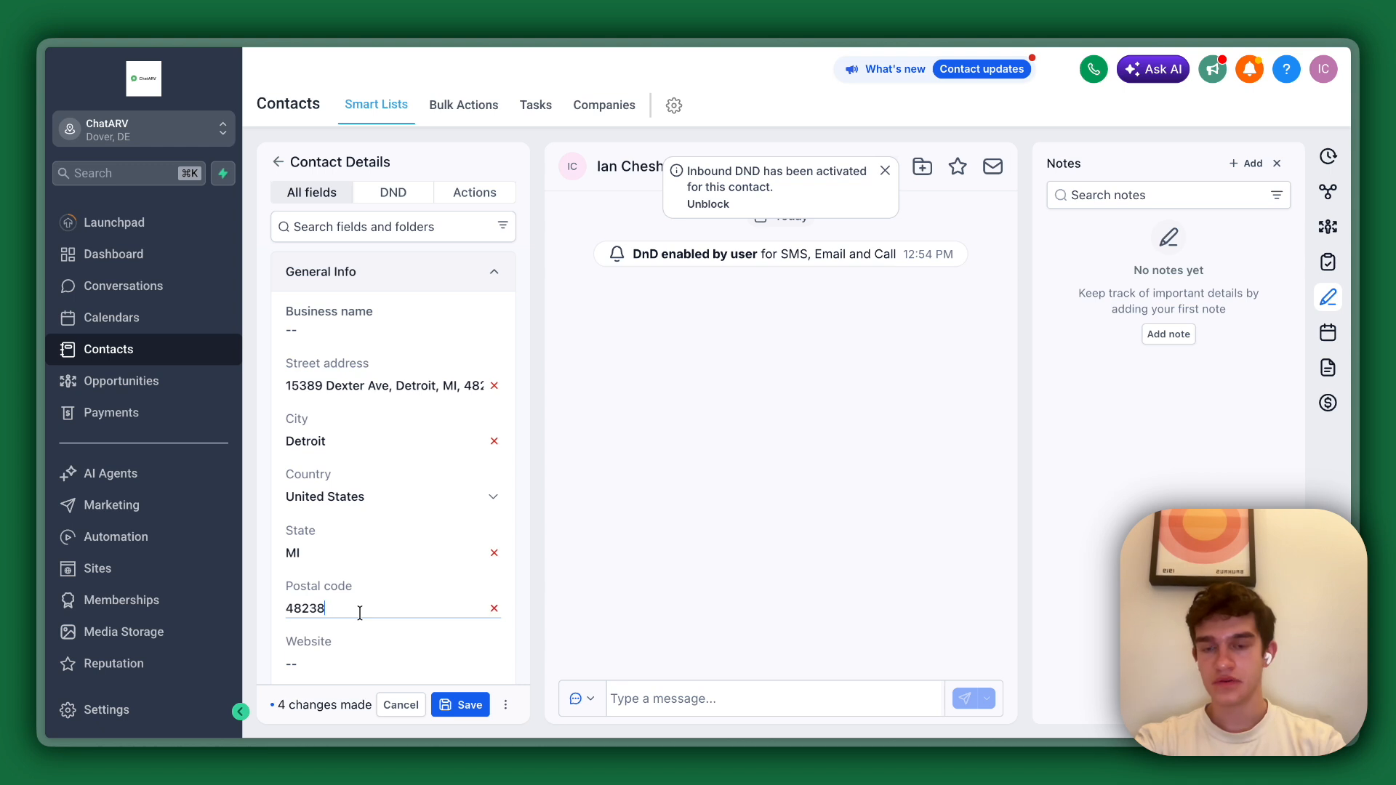
Remove the city, state and postal code from the contact's Street address, and save the contact changes.
double_click(404, 385)
key("shift+End")
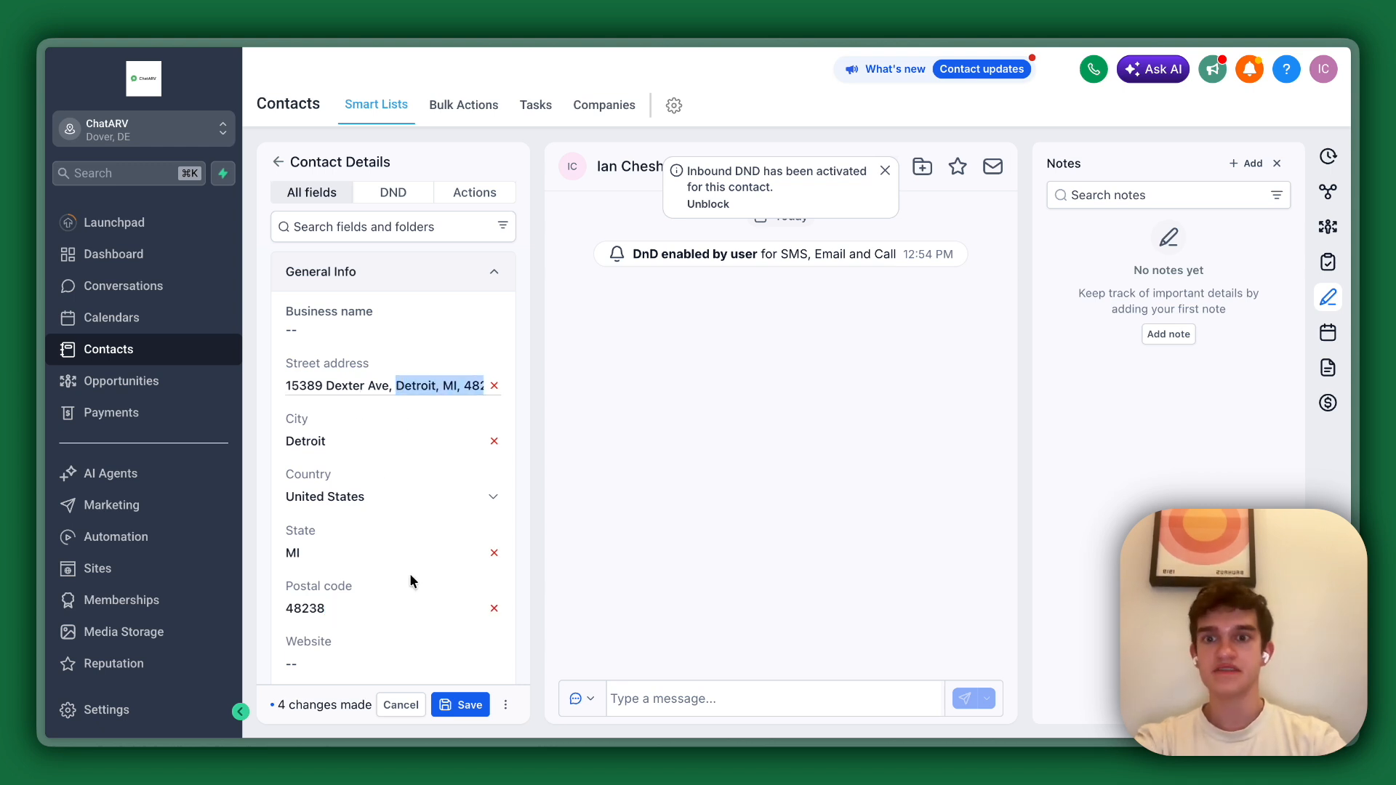
key("BackSpace")
key("BackSpace")
key("BackSpace")
left_click(653, 548)
scroll(369, 393, "up", 1)
scroll(370, 395, "down", 2)
scroll(370, 395, "up", 1)
scroll(347, 459, "down", 10)
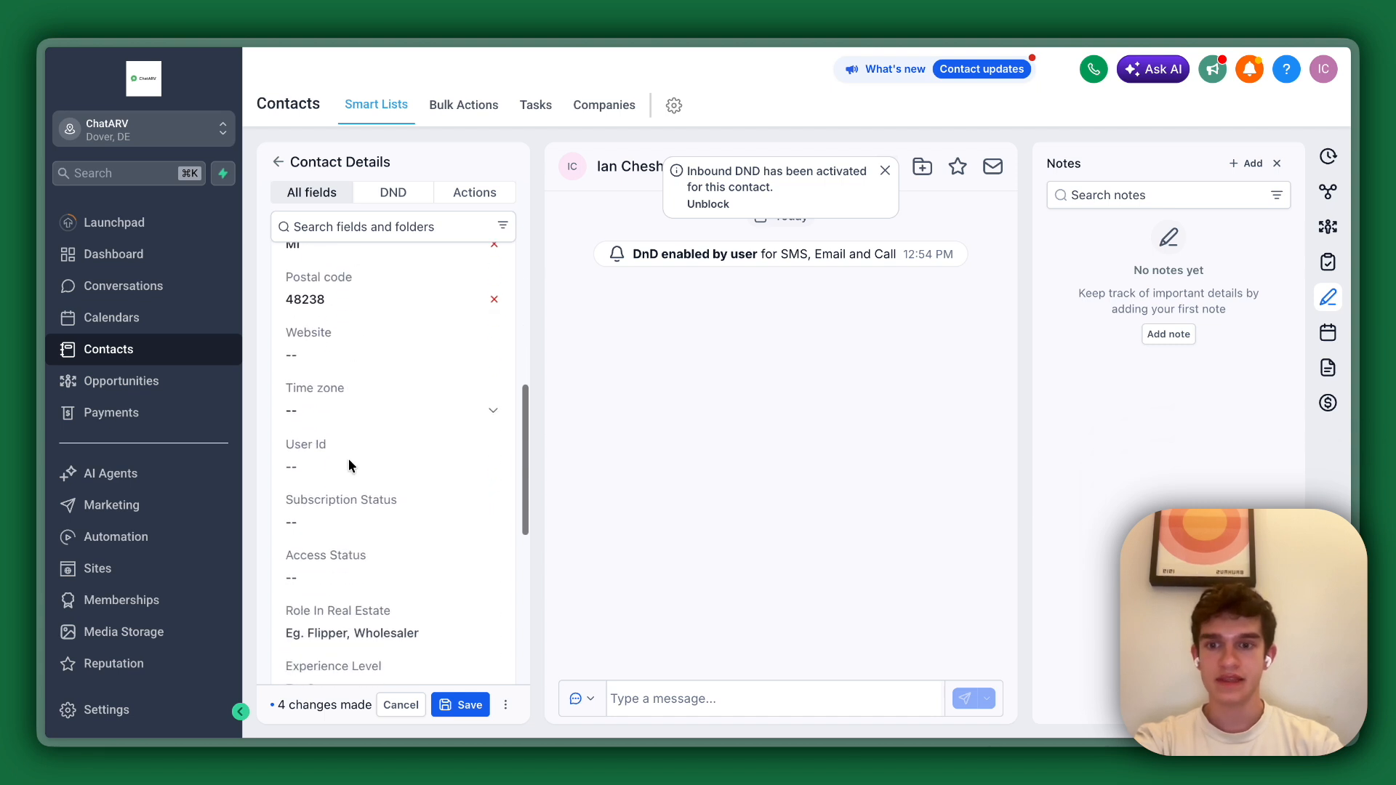
scroll(347, 455, "up", 10)
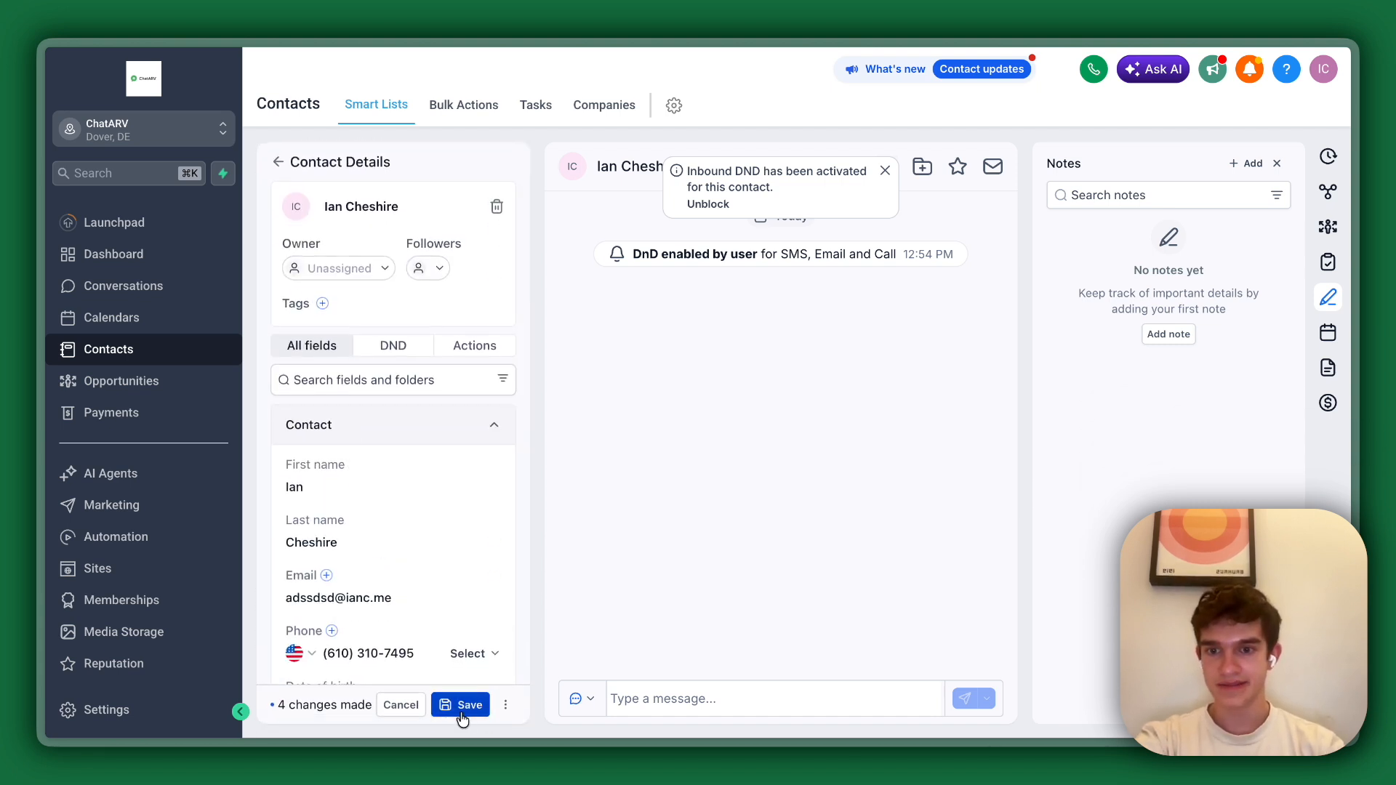
left_click(459, 711)
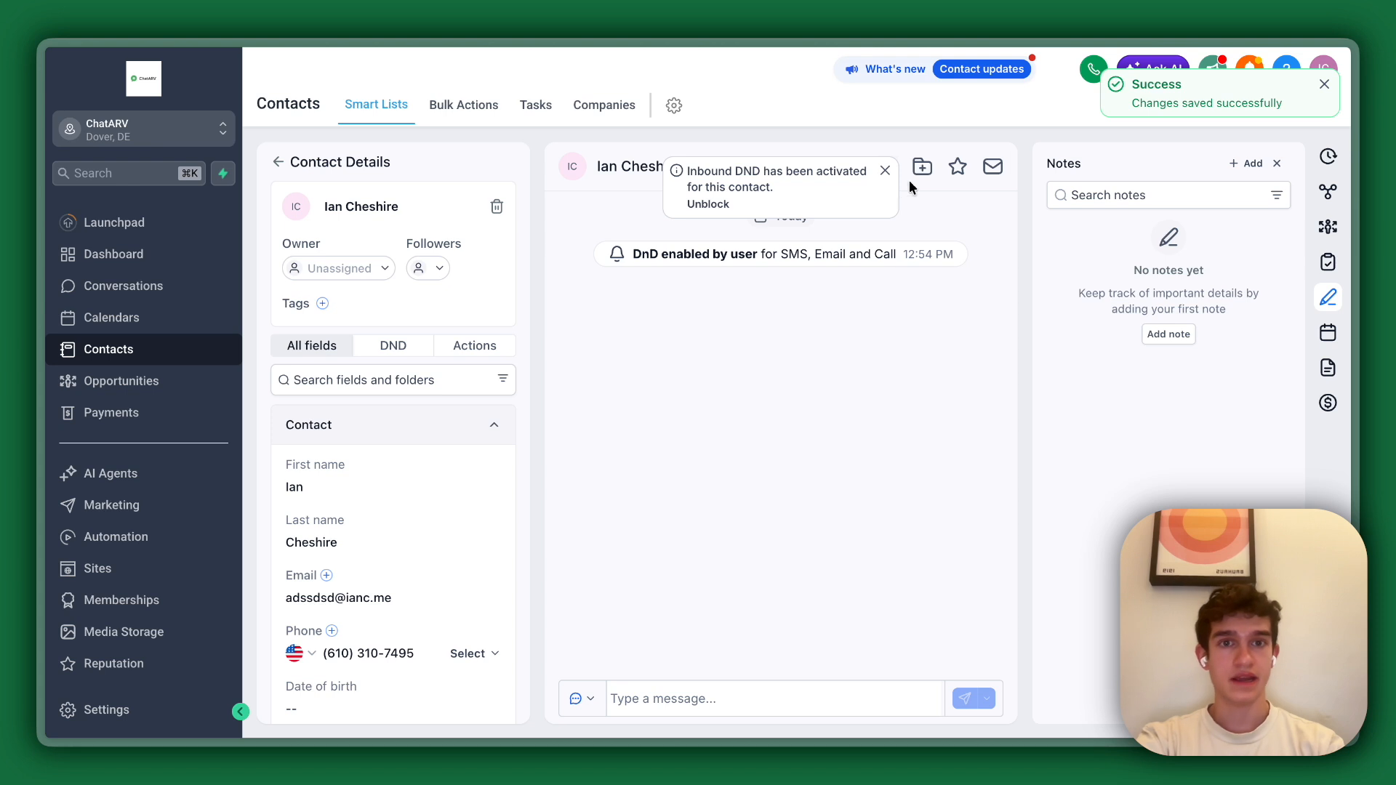
Dismiss the inbound DND notice and review the contact's saved address fields.
left_click(884, 171)
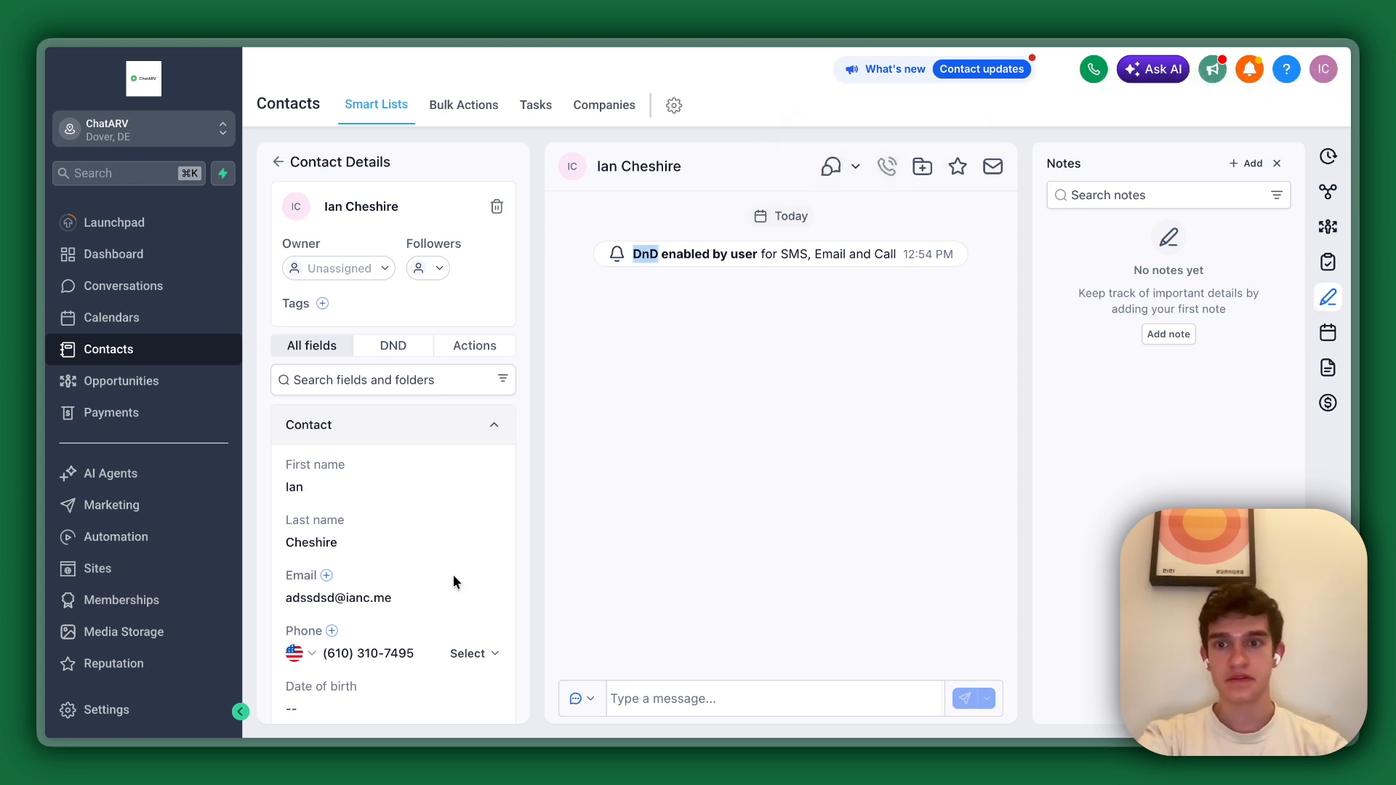
scroll(352, 551, "down", 20)
scroll(346, 421, "up", 8)
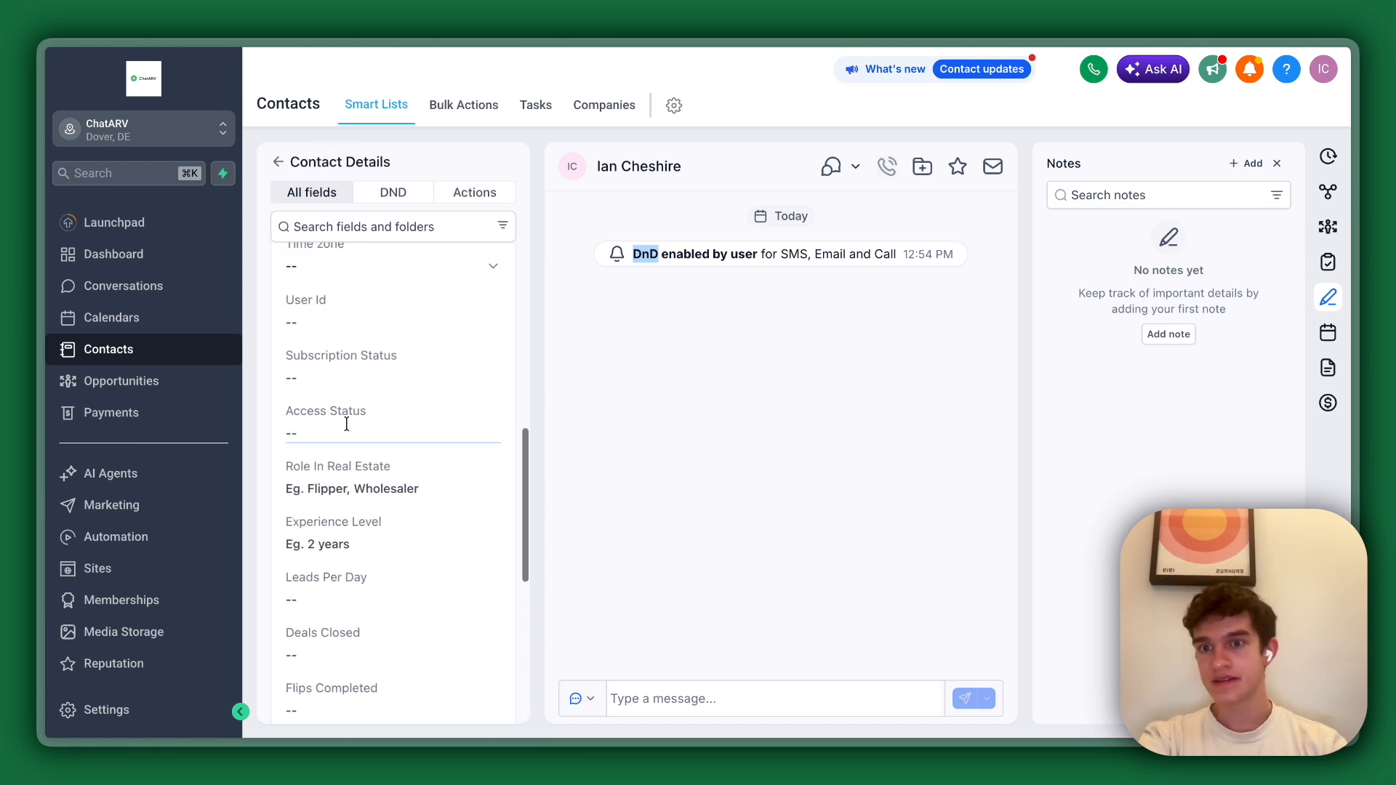
scroll(346, 424, "up", 8)
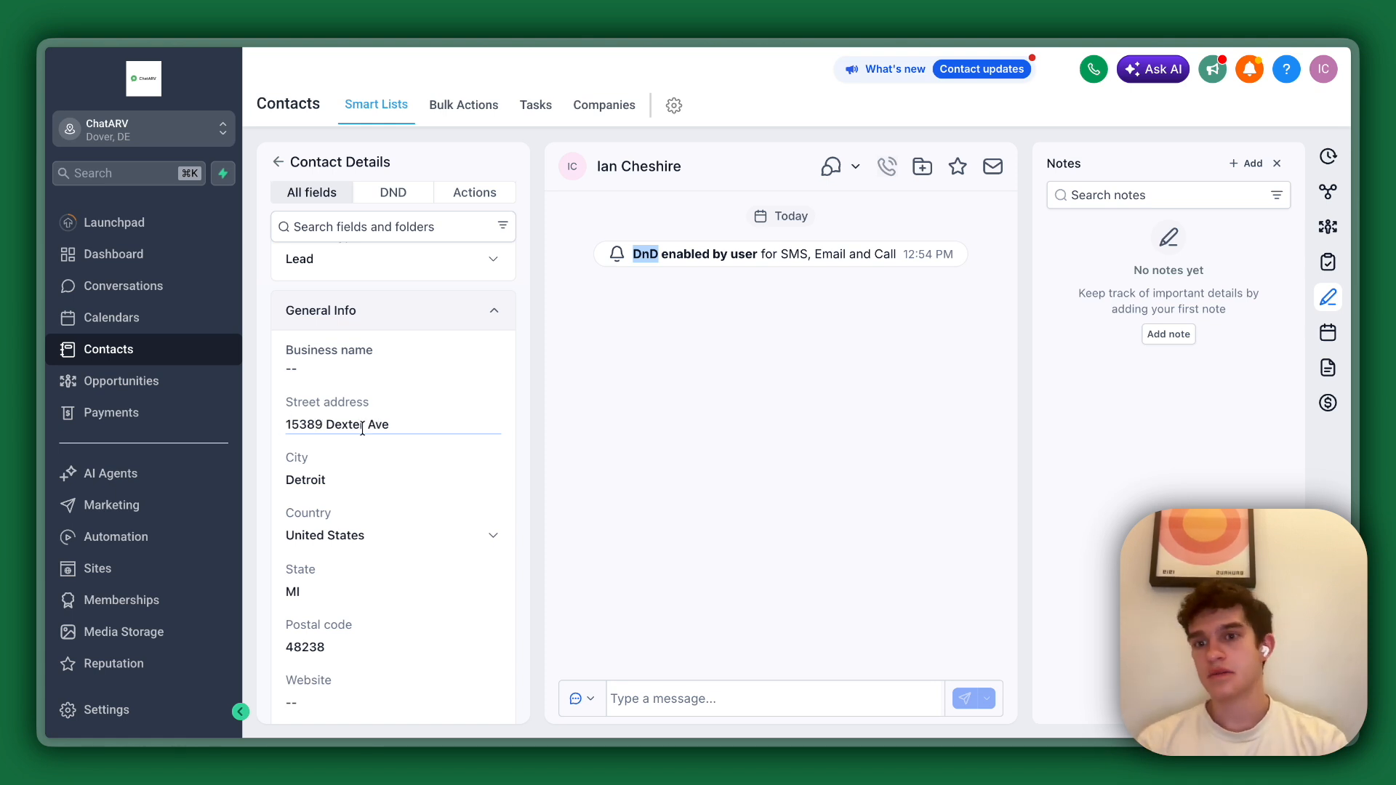
Open the first published ChatARV Integration workflow and examine its execution logs for the comp report action.
scroll(142, 378, "down", 3)
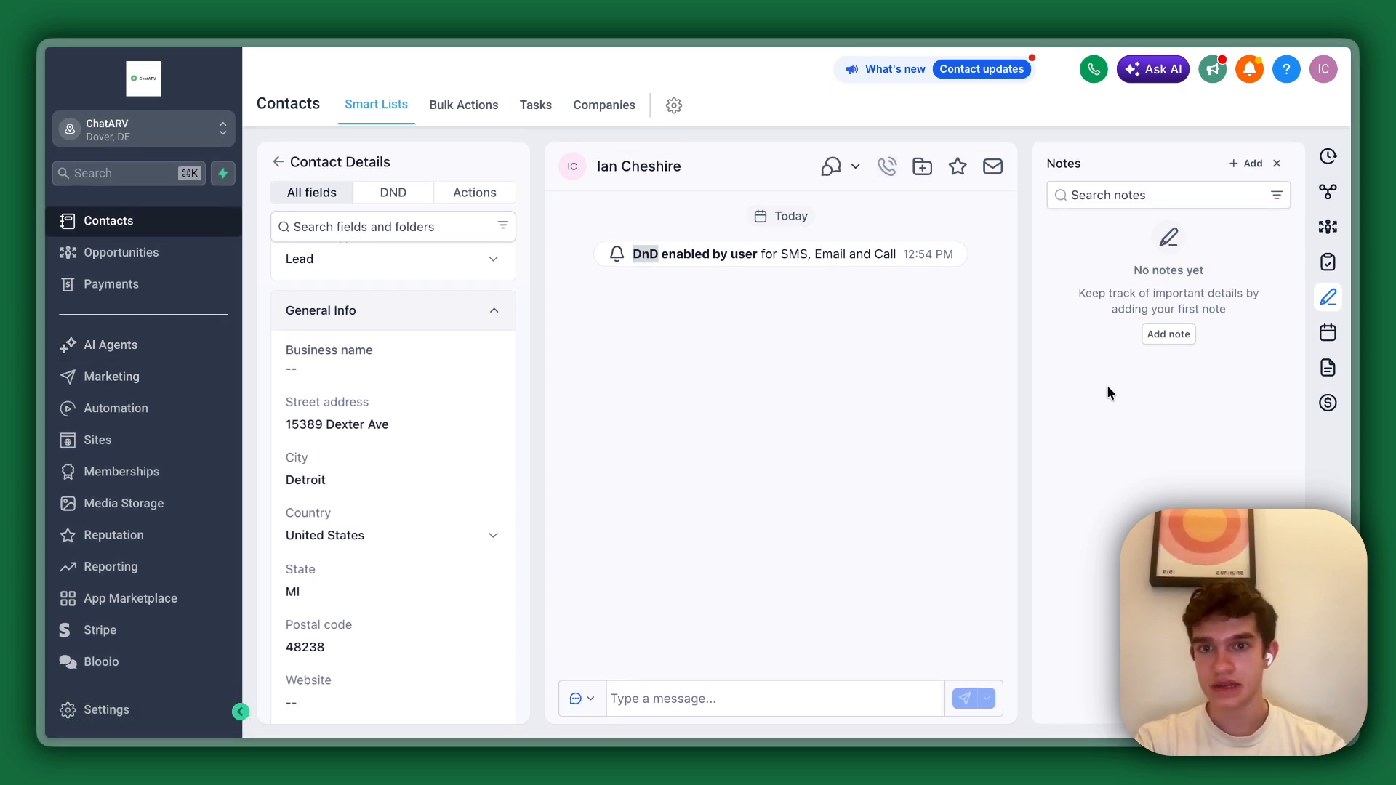
scroll(116, 405, "up", 3)
scroll(125, 435, "down", 2)
left_click(124, 407)
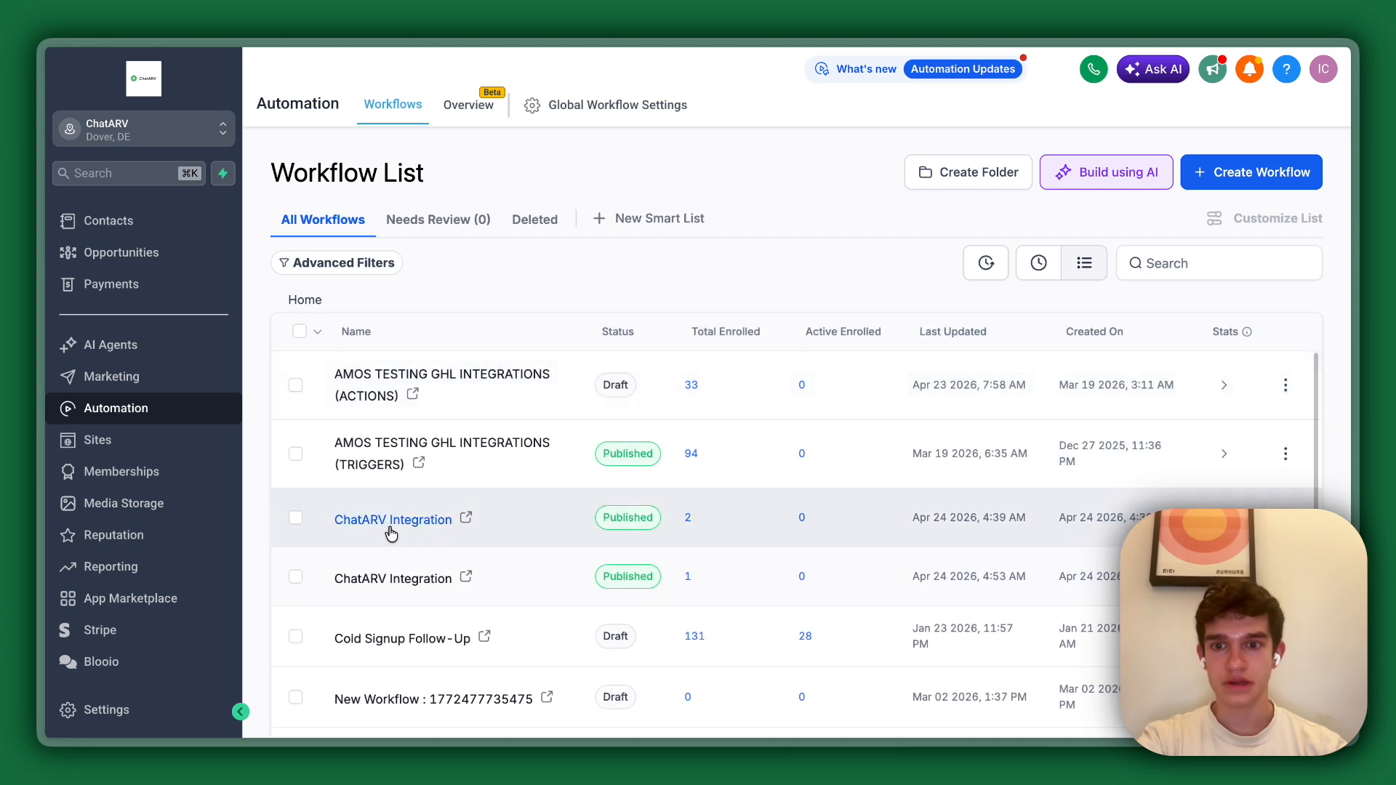
left_click(394, 521)
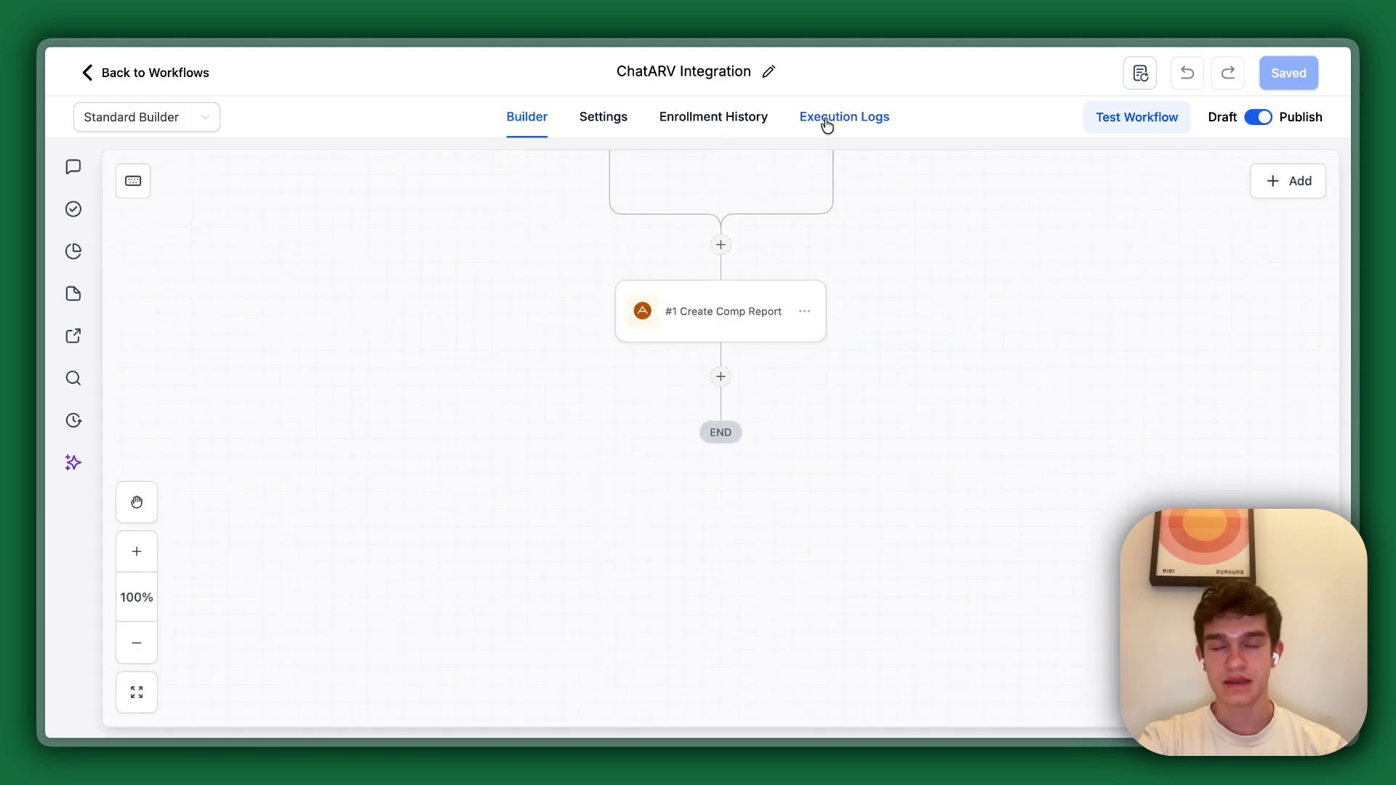
left_click(827, 123)
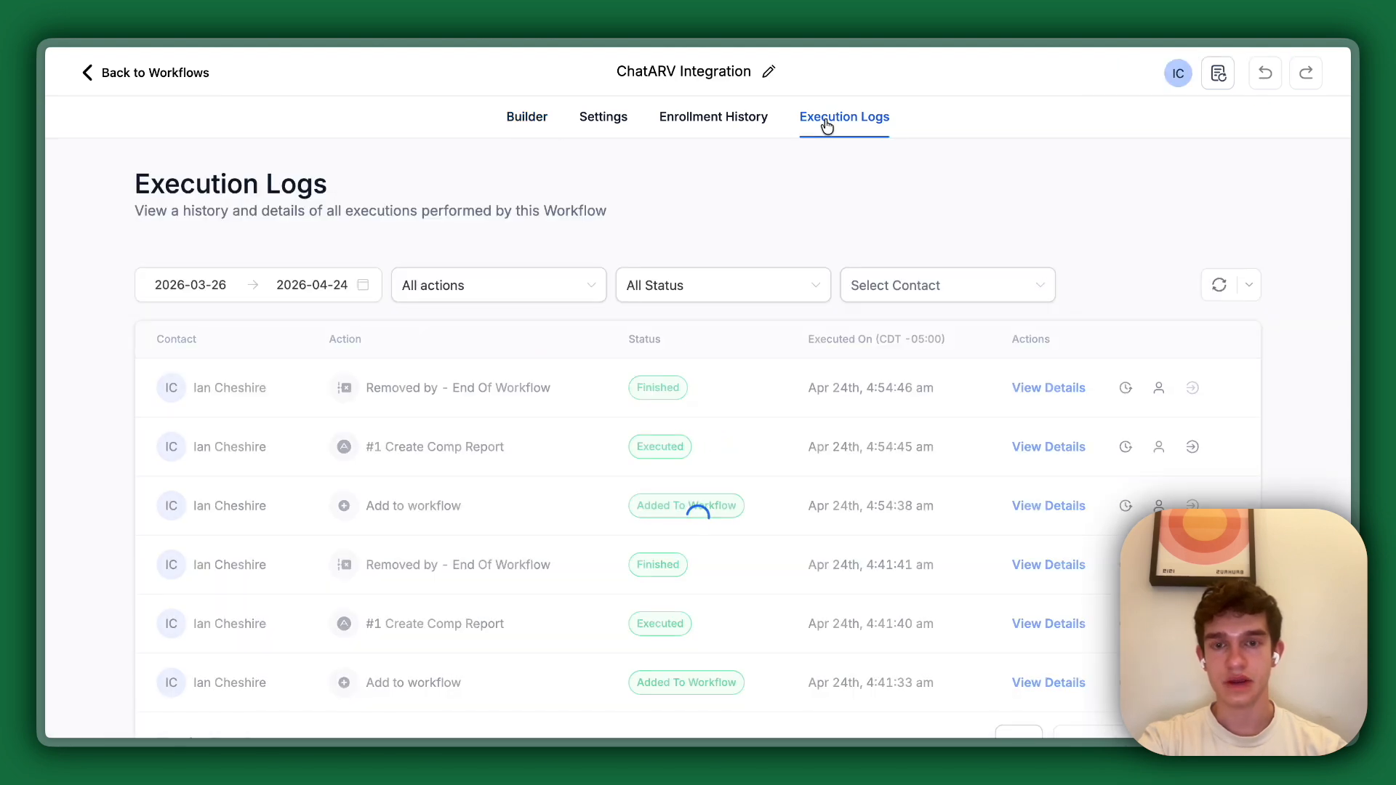
scroll(776, 220, "down", 2)
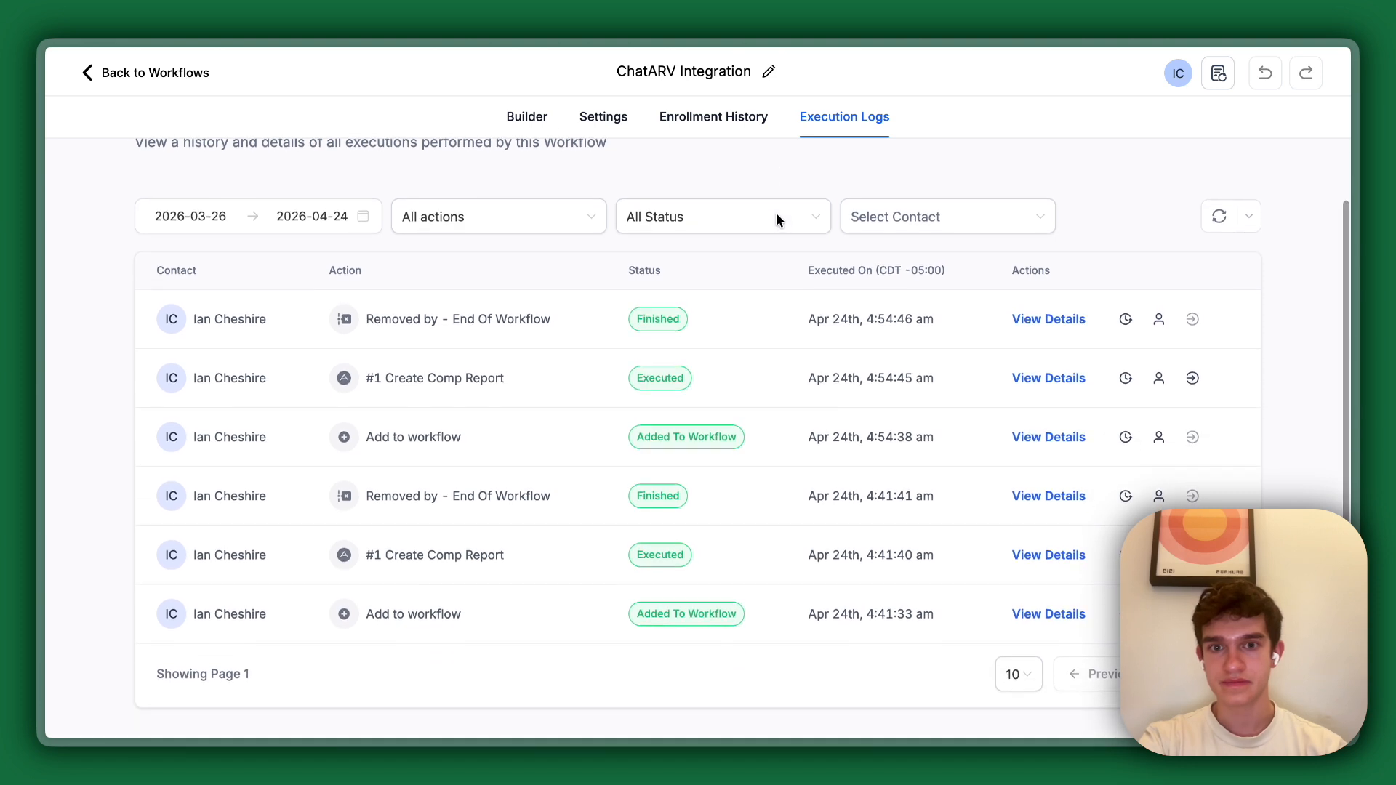
scroll(774, 231, "up", 1)
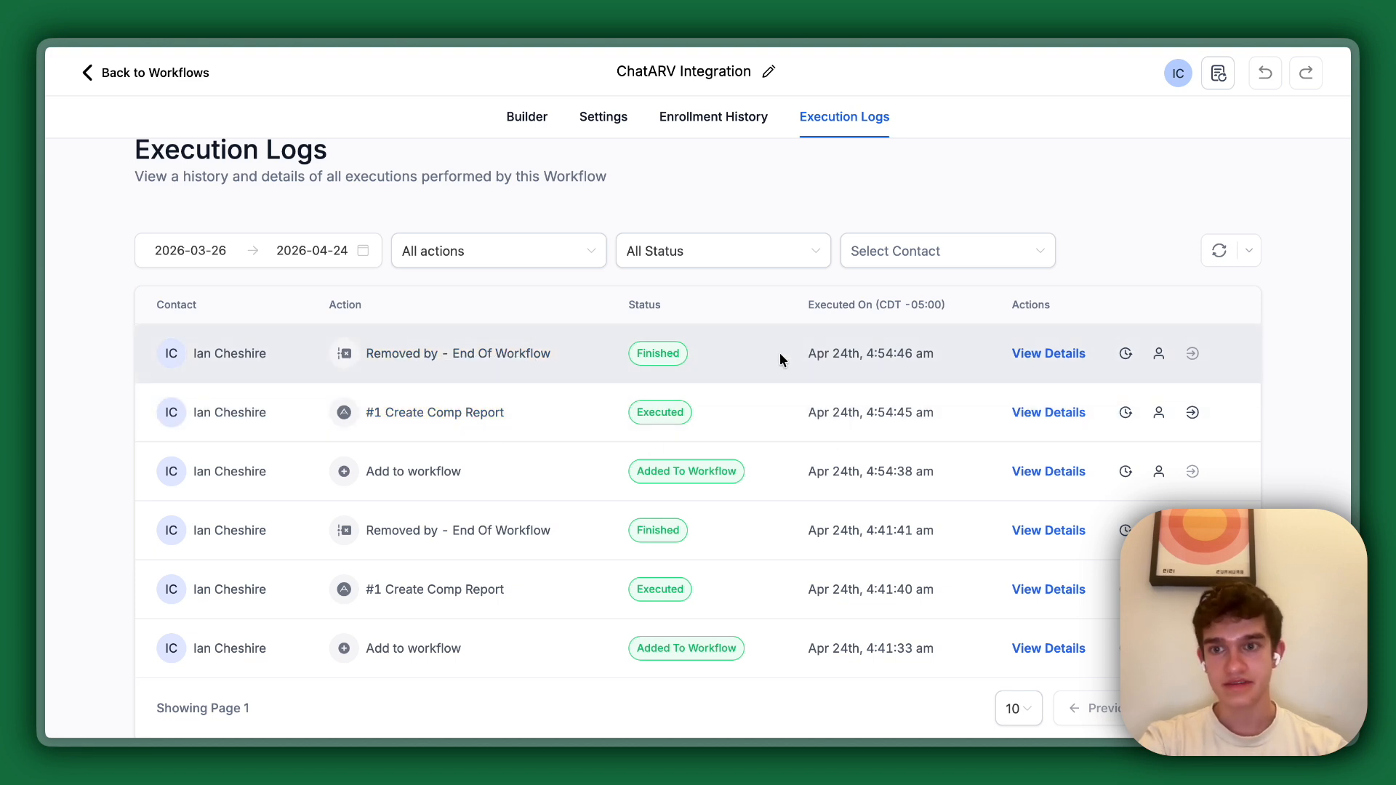
Return to the workflow builder and search the available triggers for "chatarv", closing the list without adding one.
left_click(528, 119)
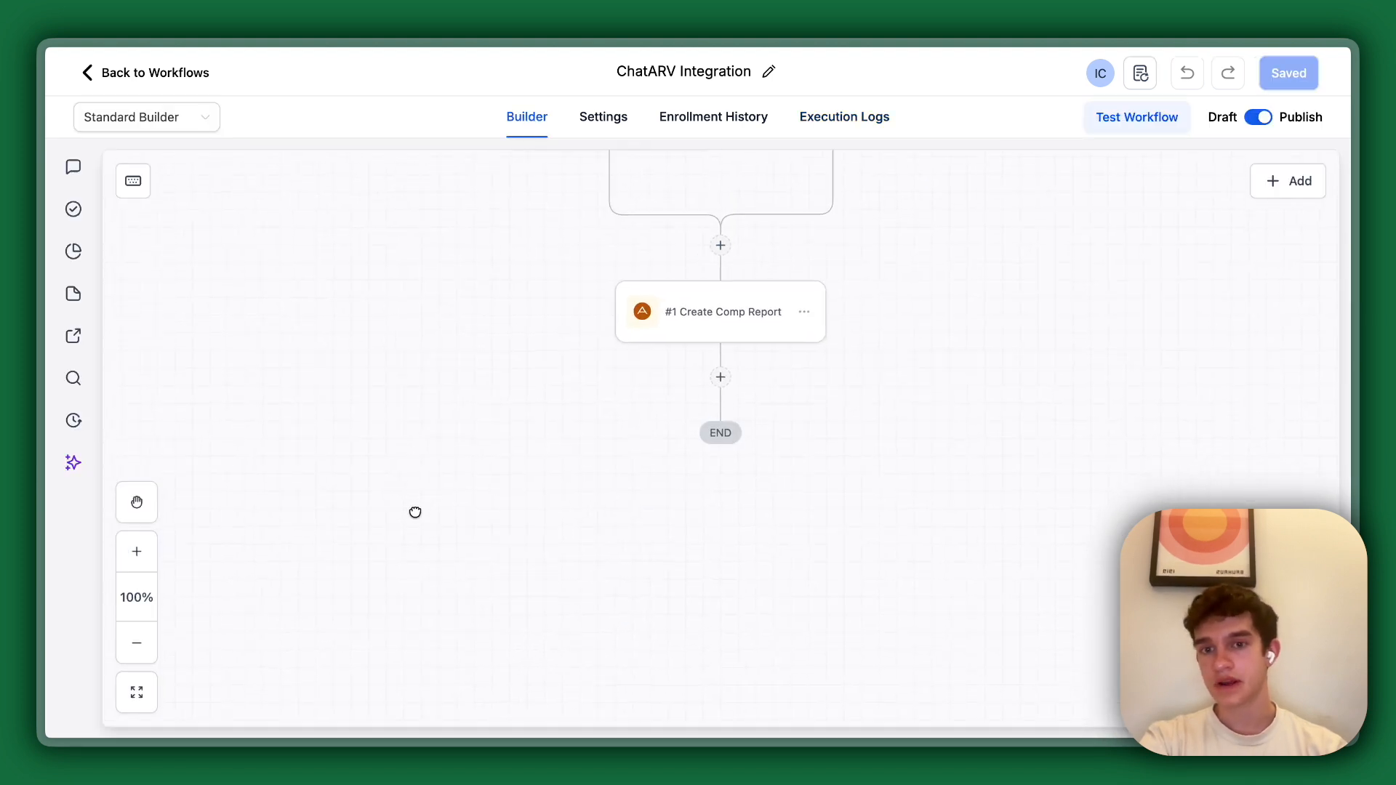
left_click_drag(497, 403, 449, 648)
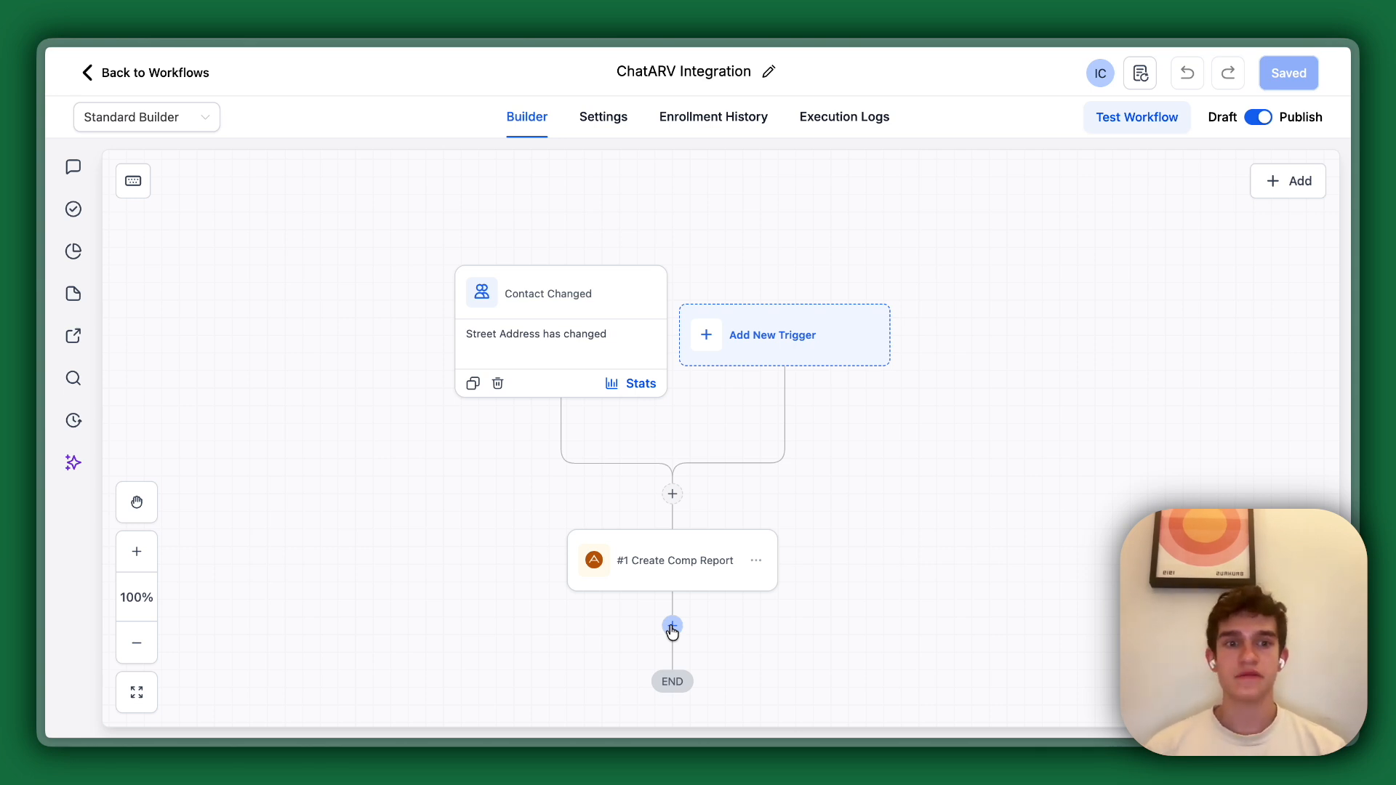
left_click(785, 318)
left_click(1036, 248)
type("chatarv")
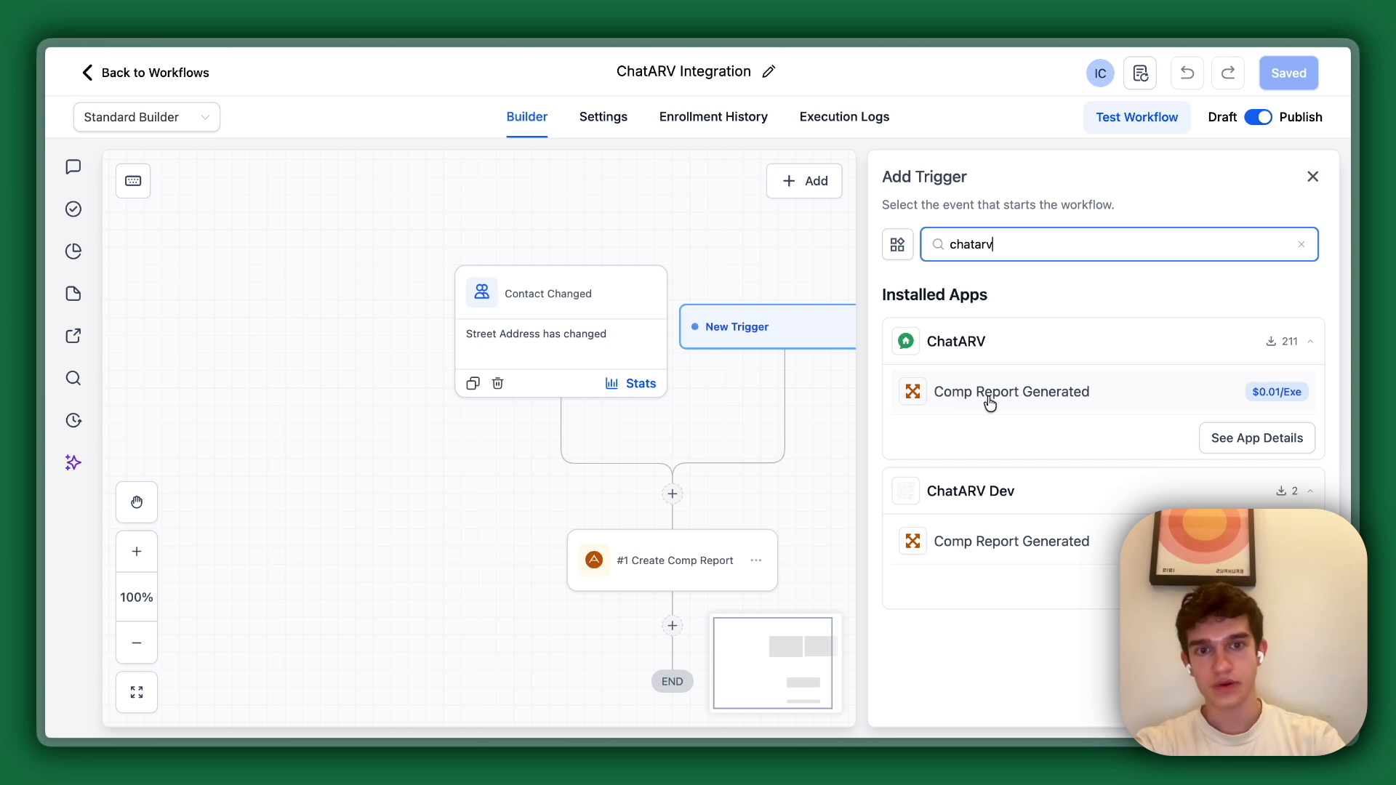
left_click(1312, 177)
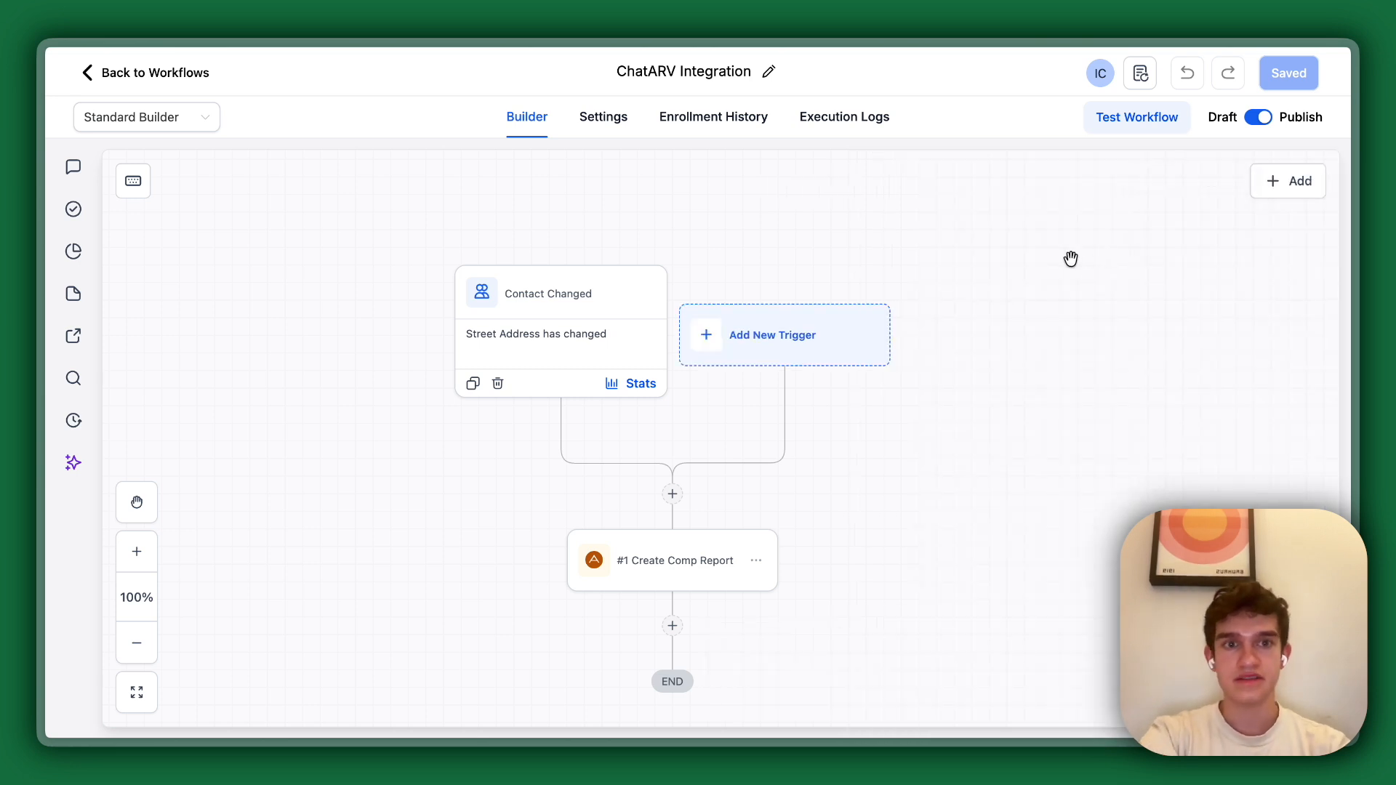
Leave the workflow, open the test contact's record in Contacts, and review the comp report note down to its estimated ARV.
left_click(90, 72)
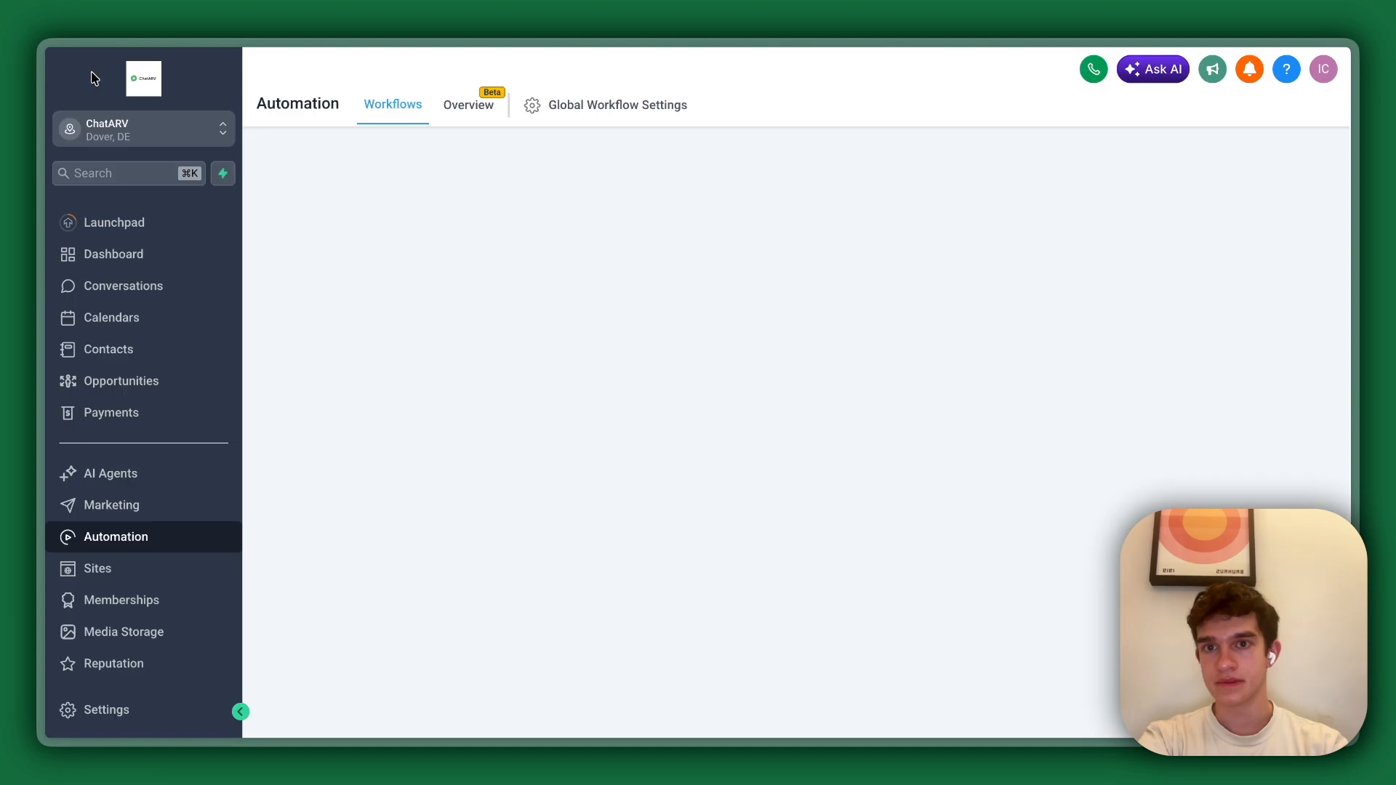
left_click(134, 359)
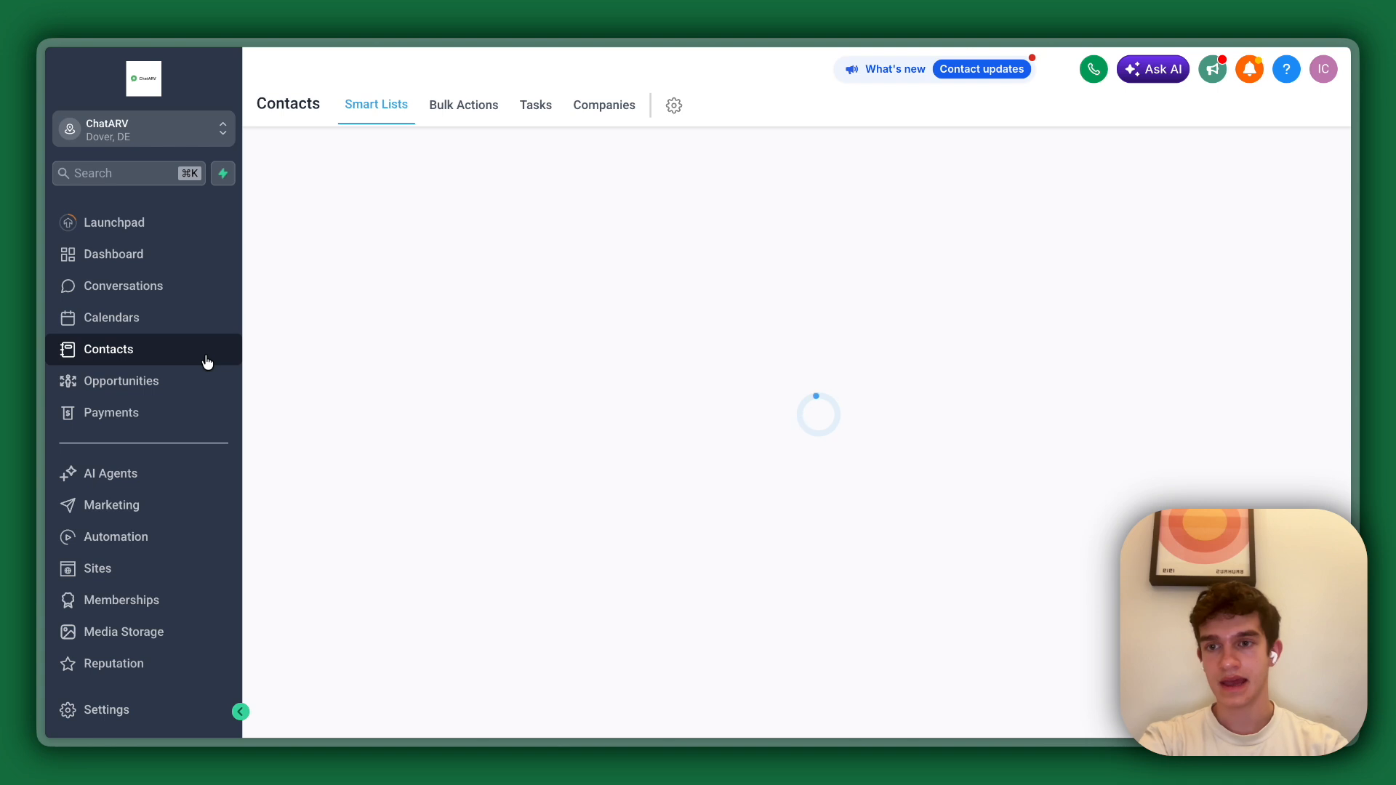
left_click(350, 321)
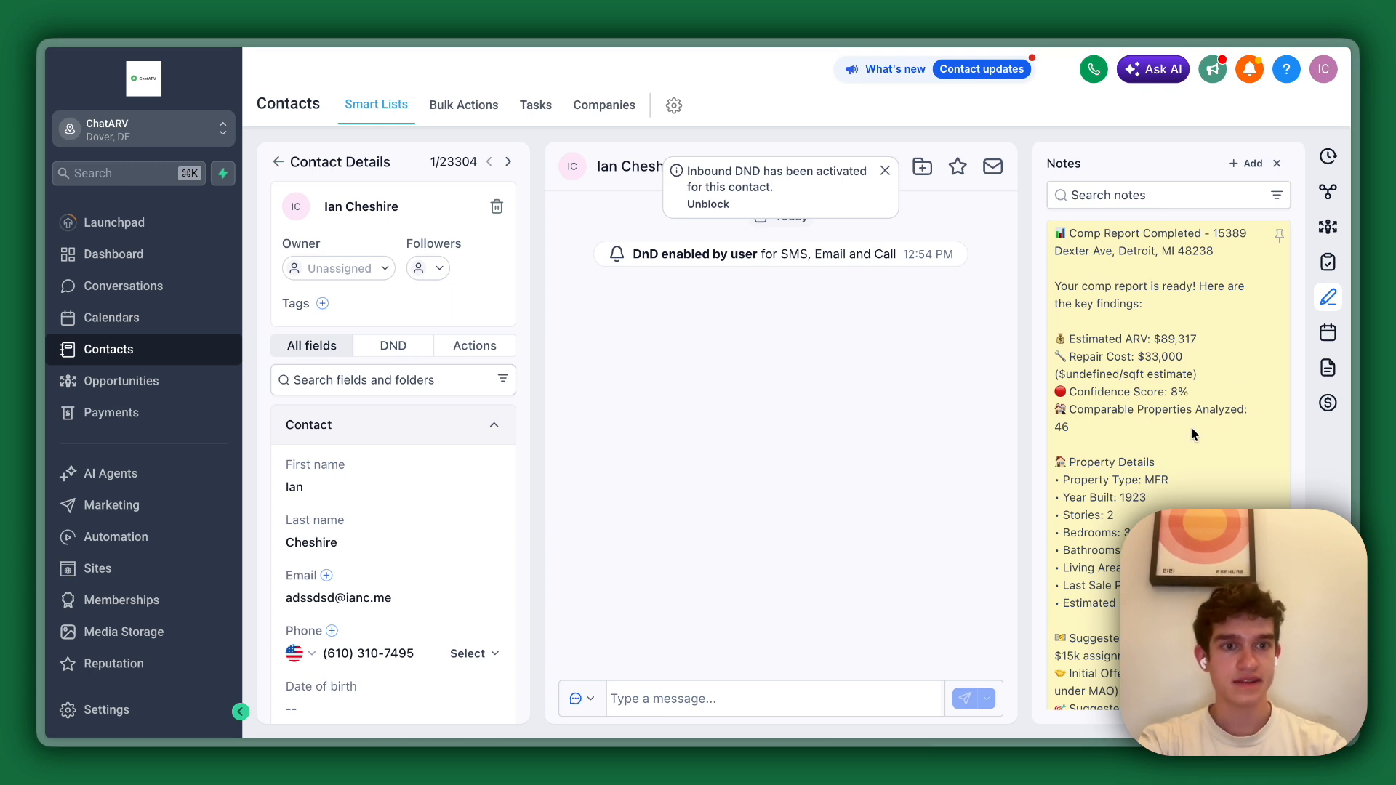
scroll(1190, 432, "down", 3)
scroll(1189, 426, "up", 3)
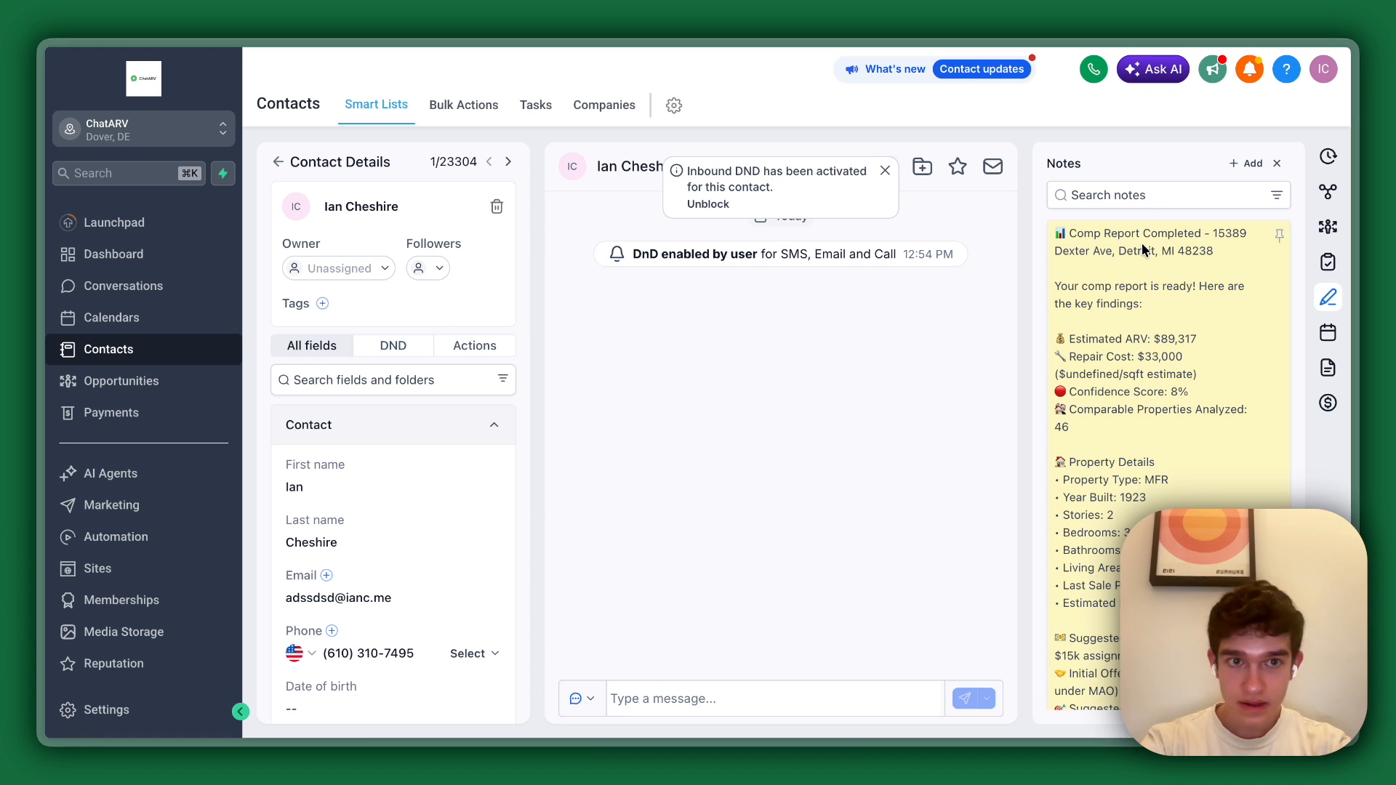
left_click_drag(1119, 231, 1094, 346)
triple_click(1093, 347)
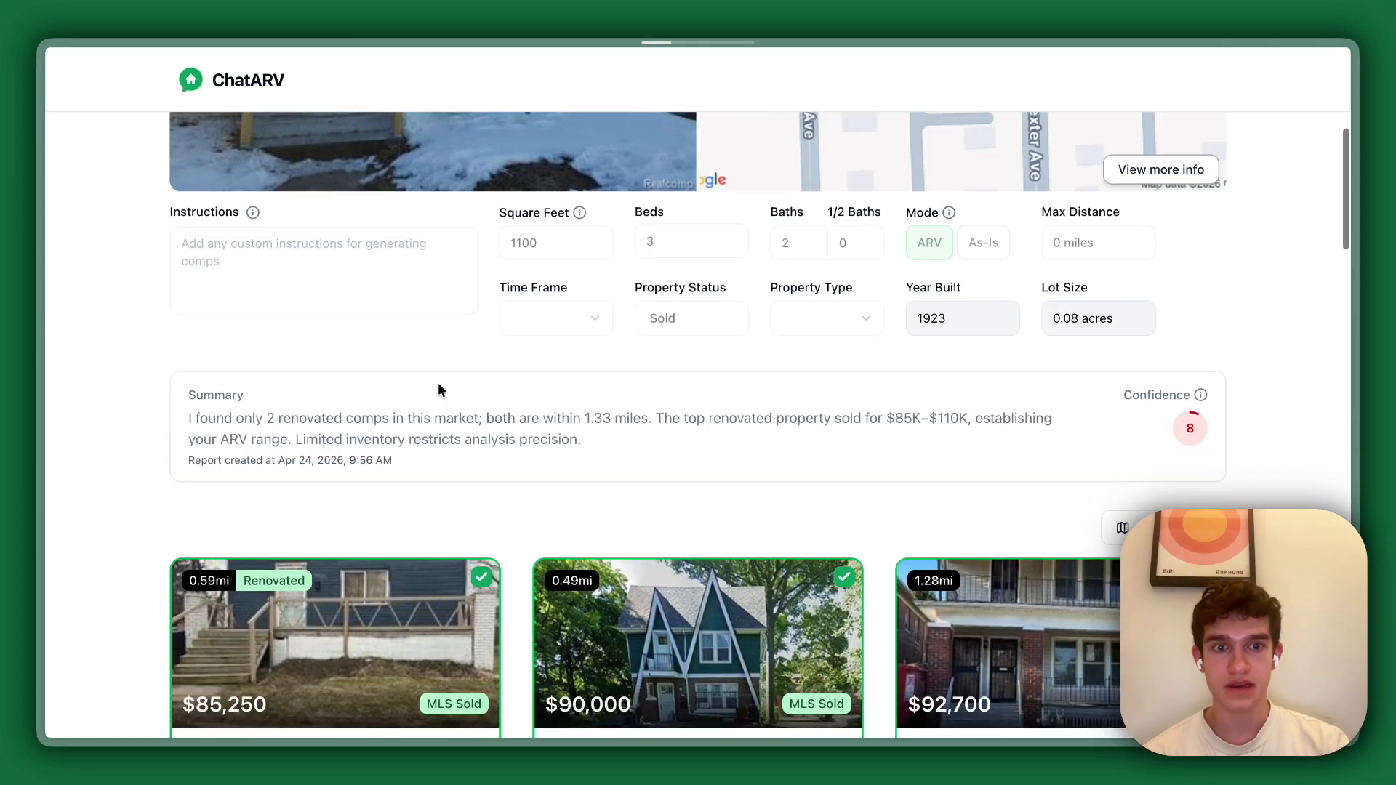
Open the full ChatARV report linked in the note and examine its comps, adjustments, adjusted ARV, deal analysis and repair cost estimator.
scroll(438, 383, "down", 1)
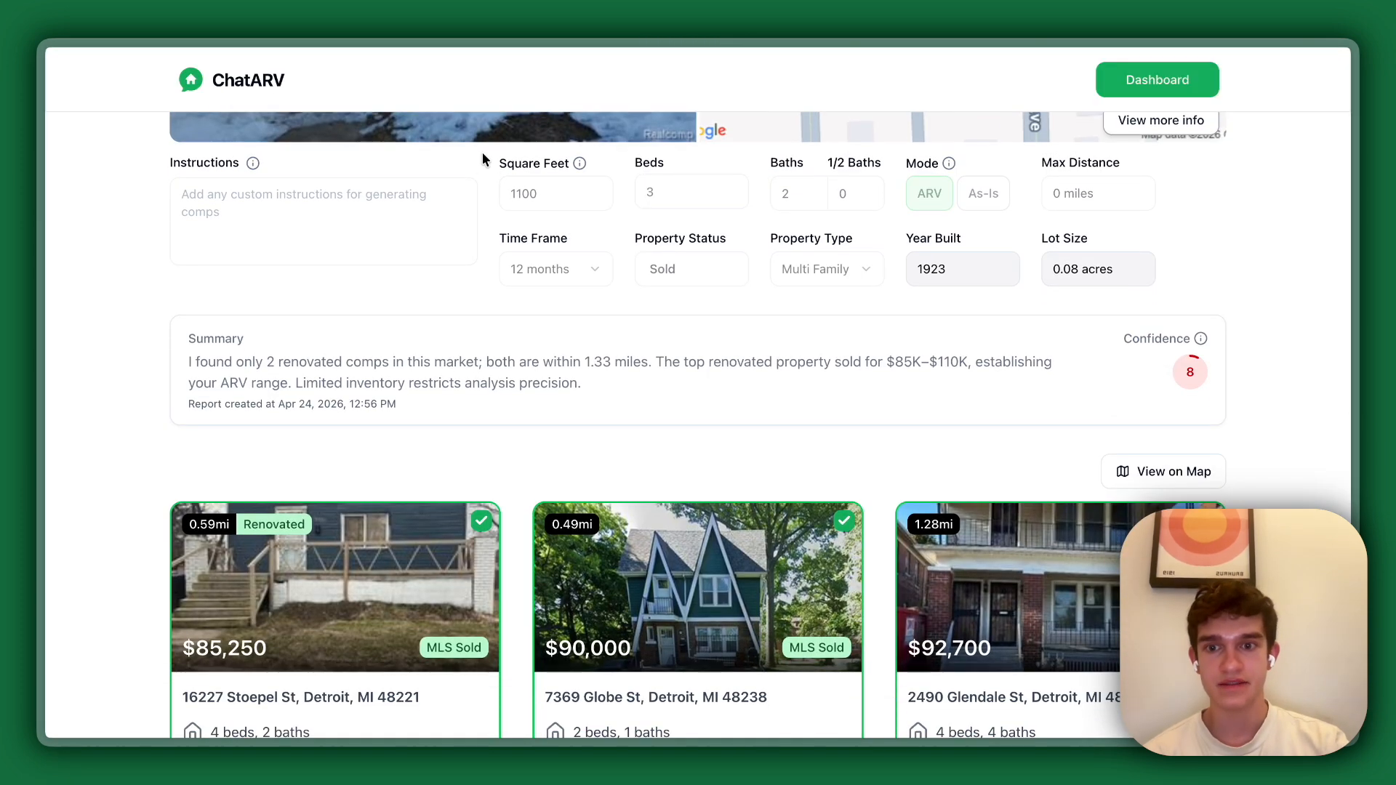
scroll(514, 396, "down", 5)
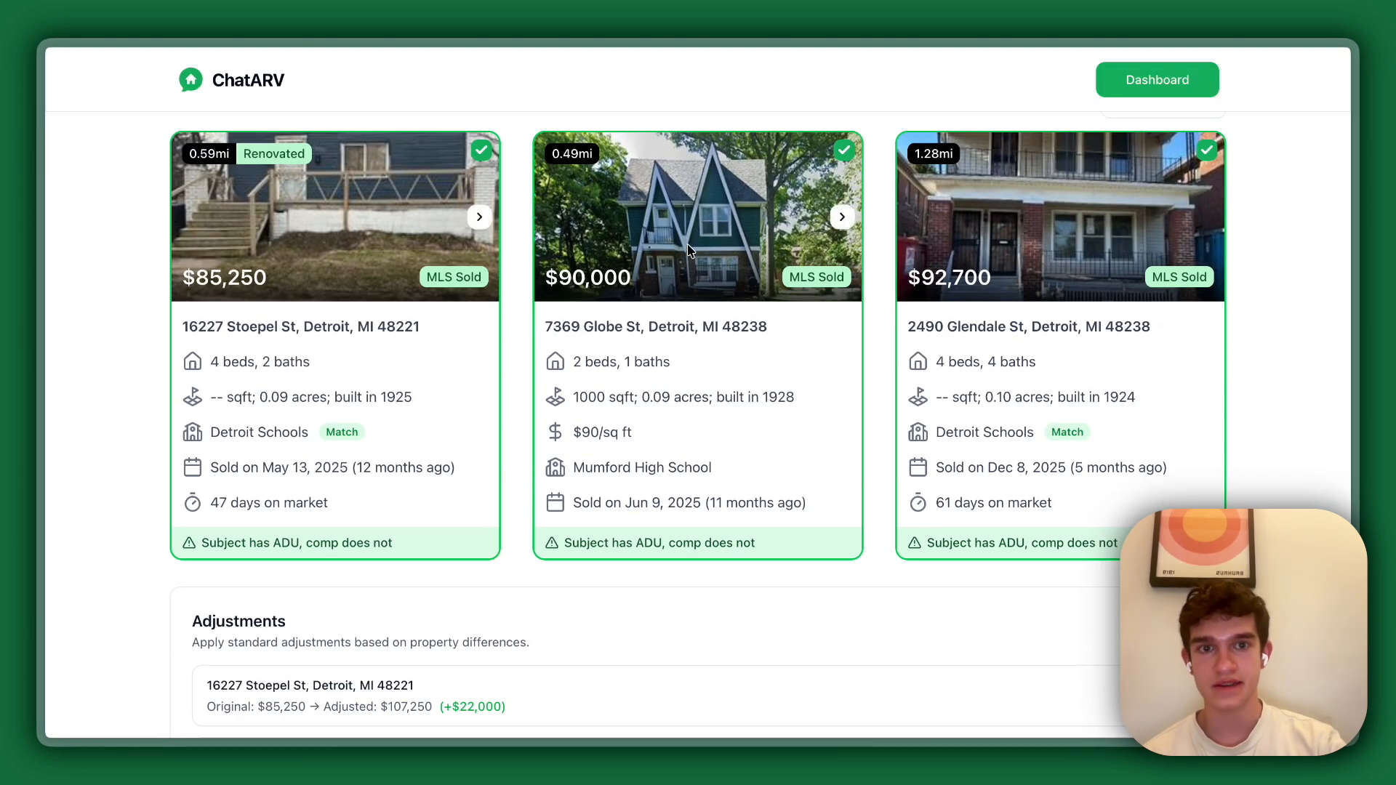
scroll(705, 298, "down", 10)
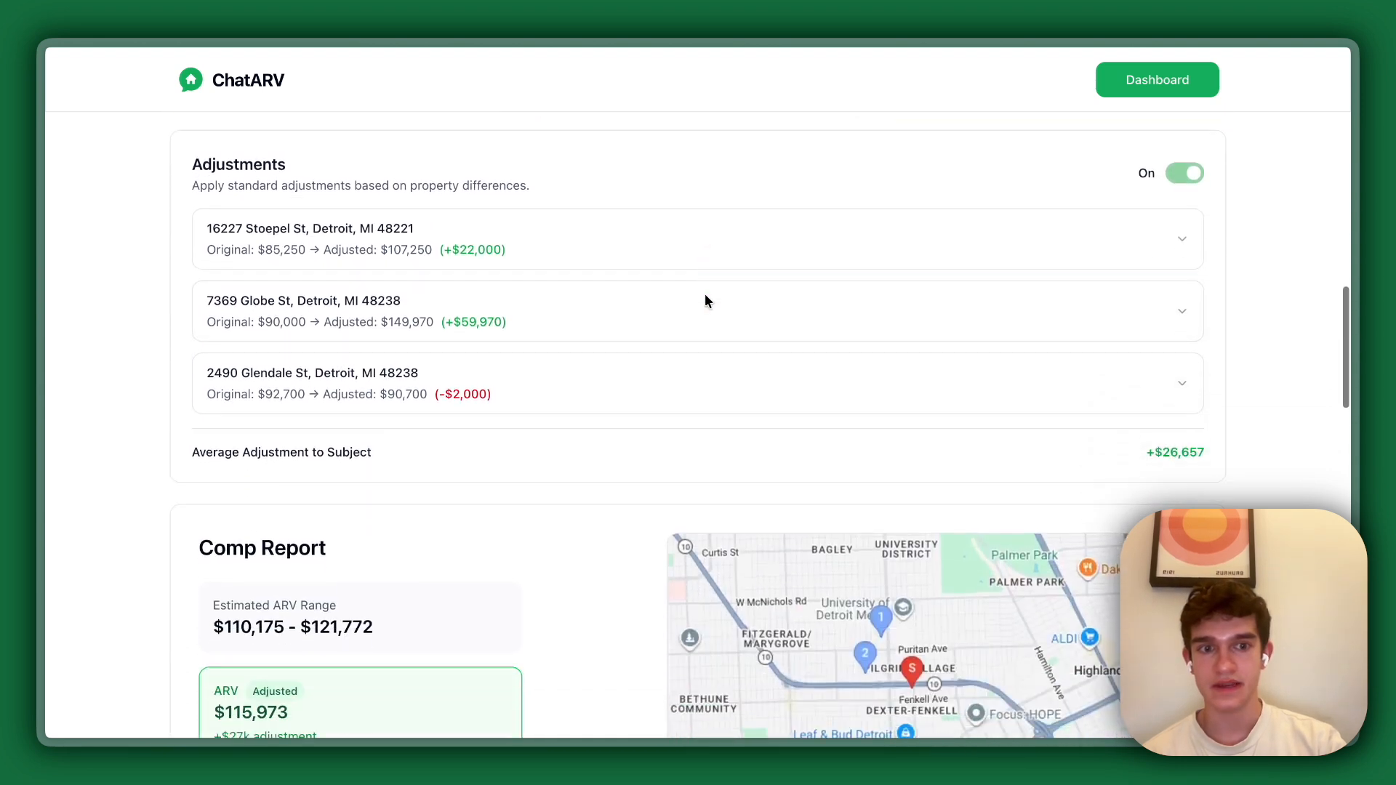
scroll(959, 411, "down", 3)
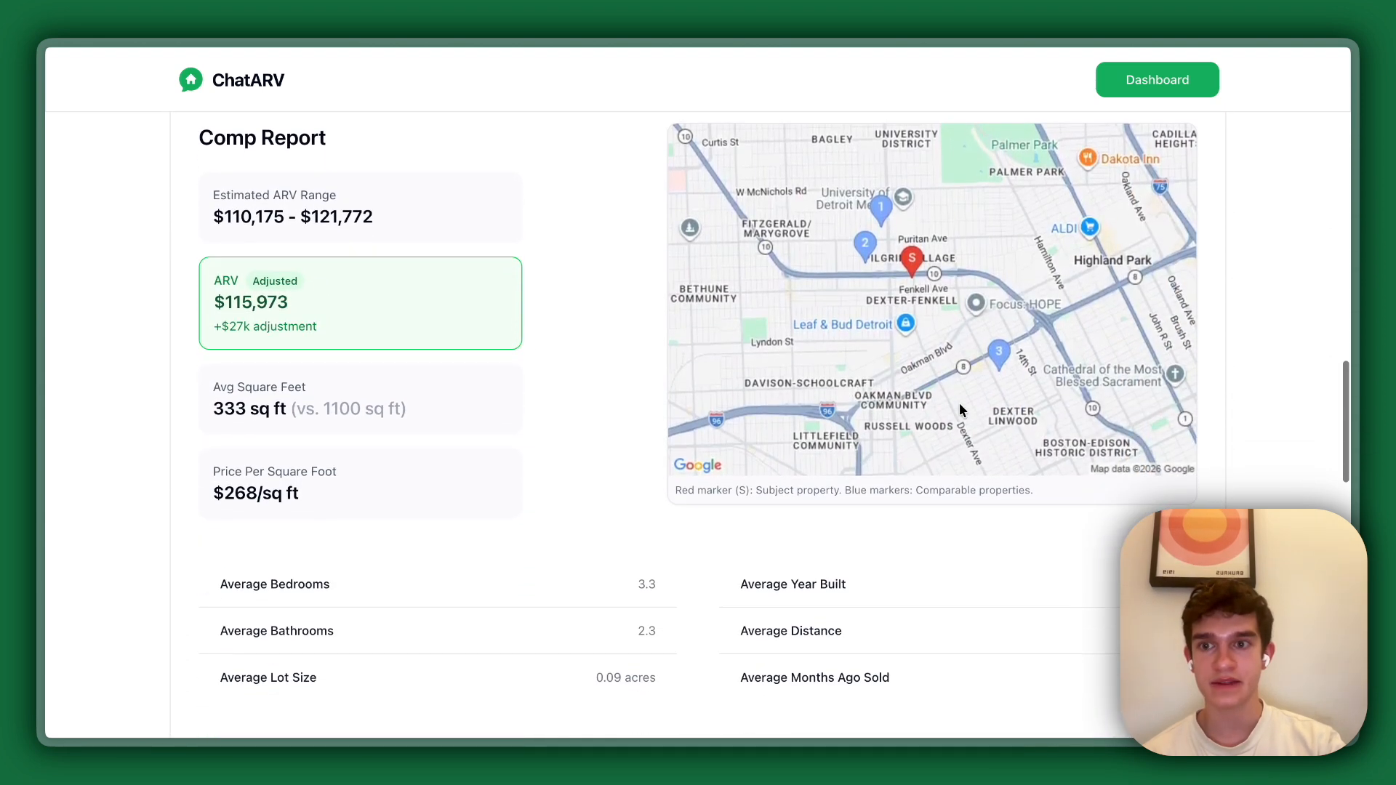
triple_click(224, 293)
scroll(394, 324, "down", 3)
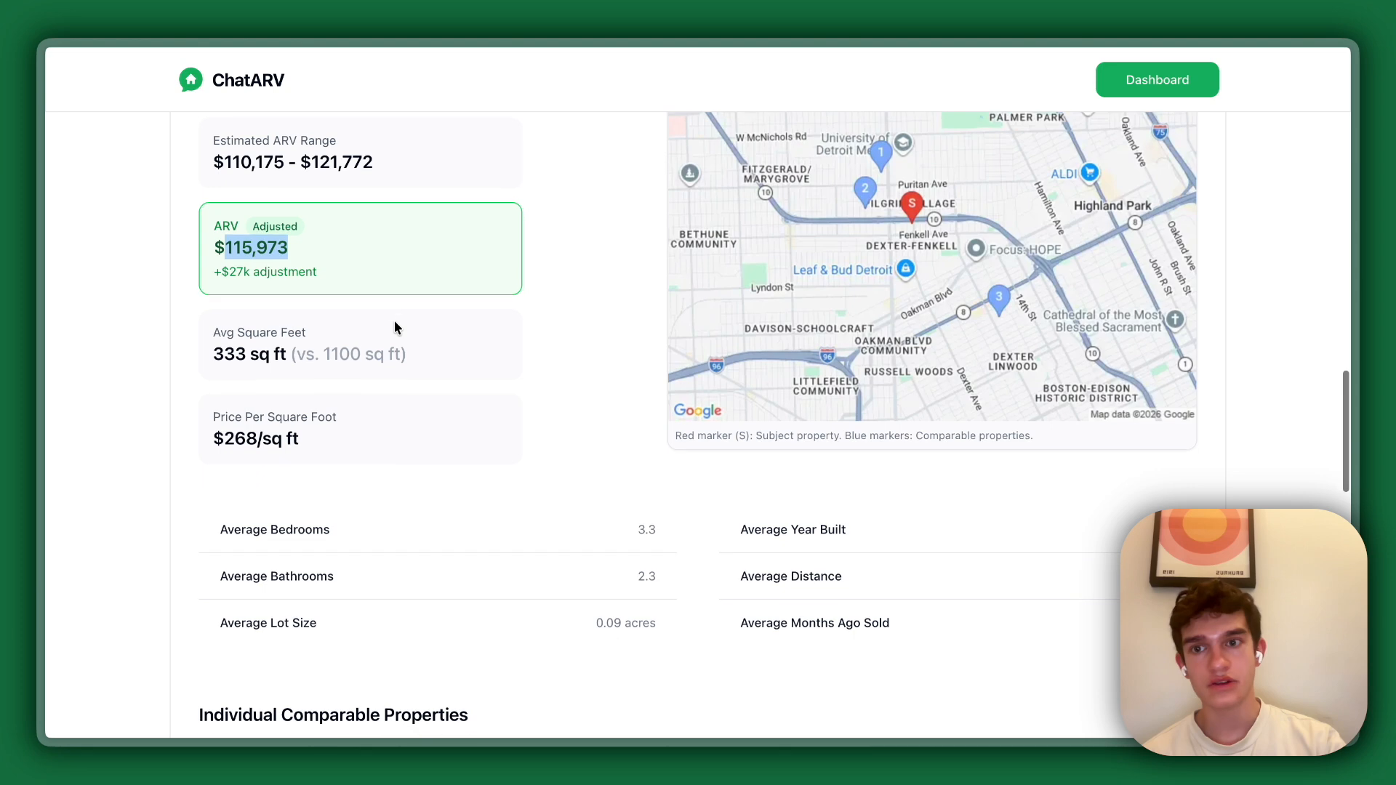
scroll(394, 327, "down", 10)
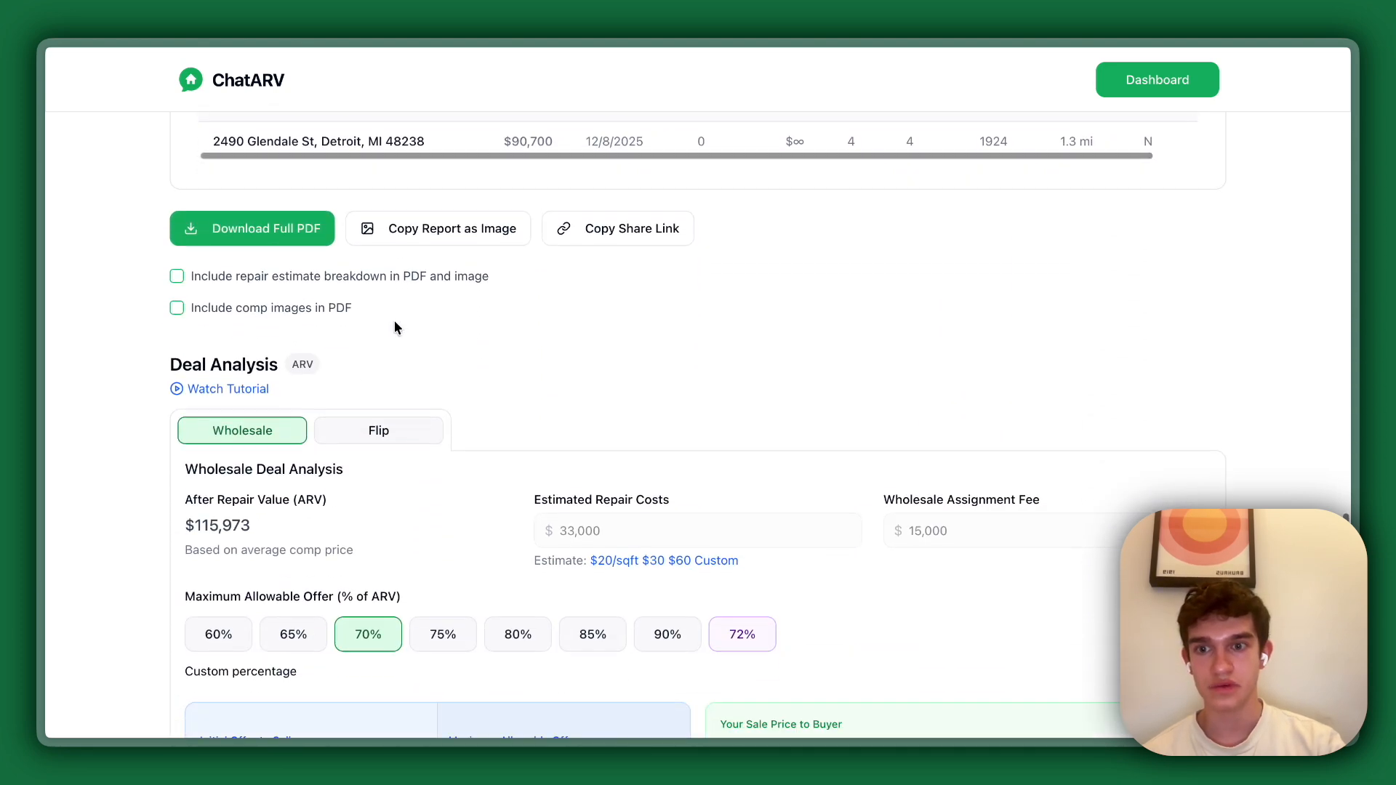
scroll(394, 327, "down", 6)
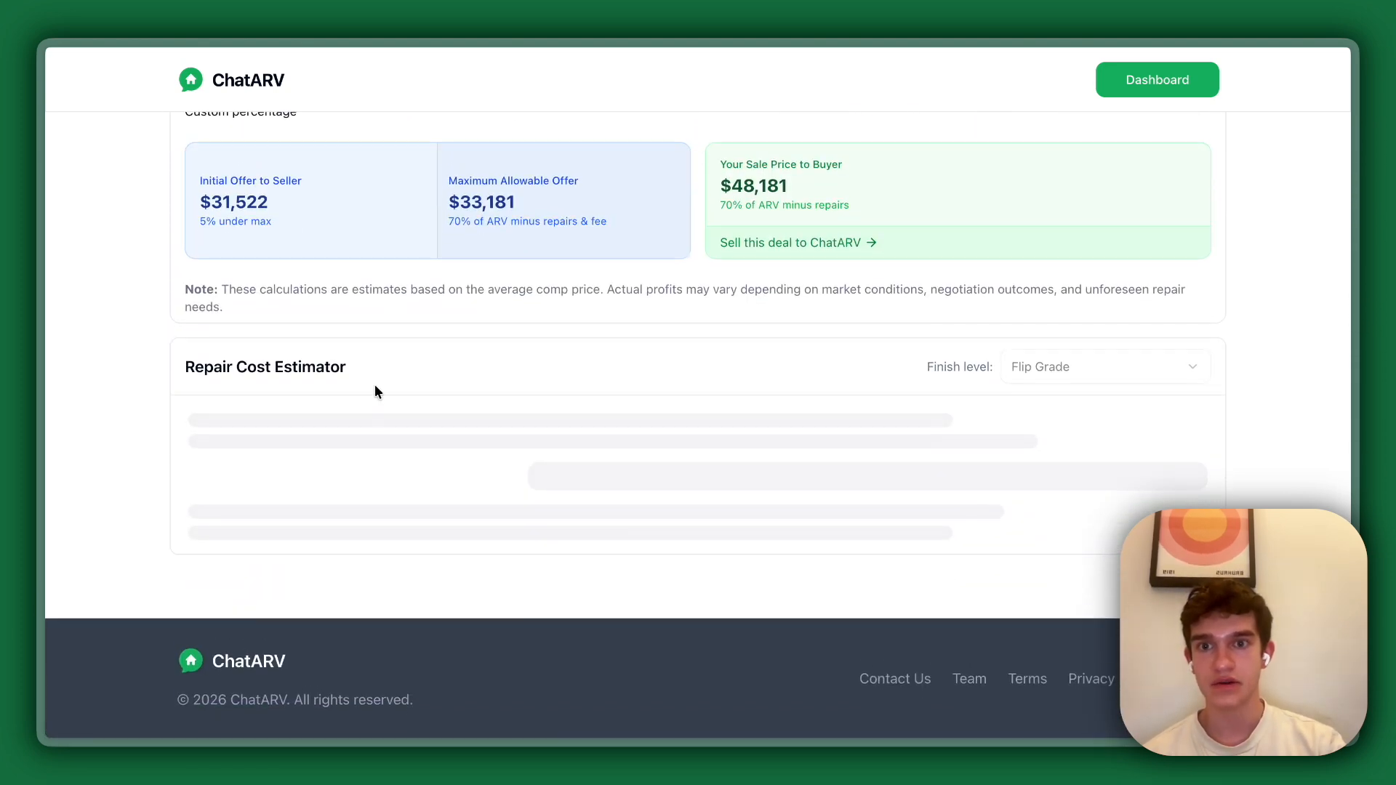
scroll(374, 390, "up", 4)
scroll(444, 391, "up", 15)
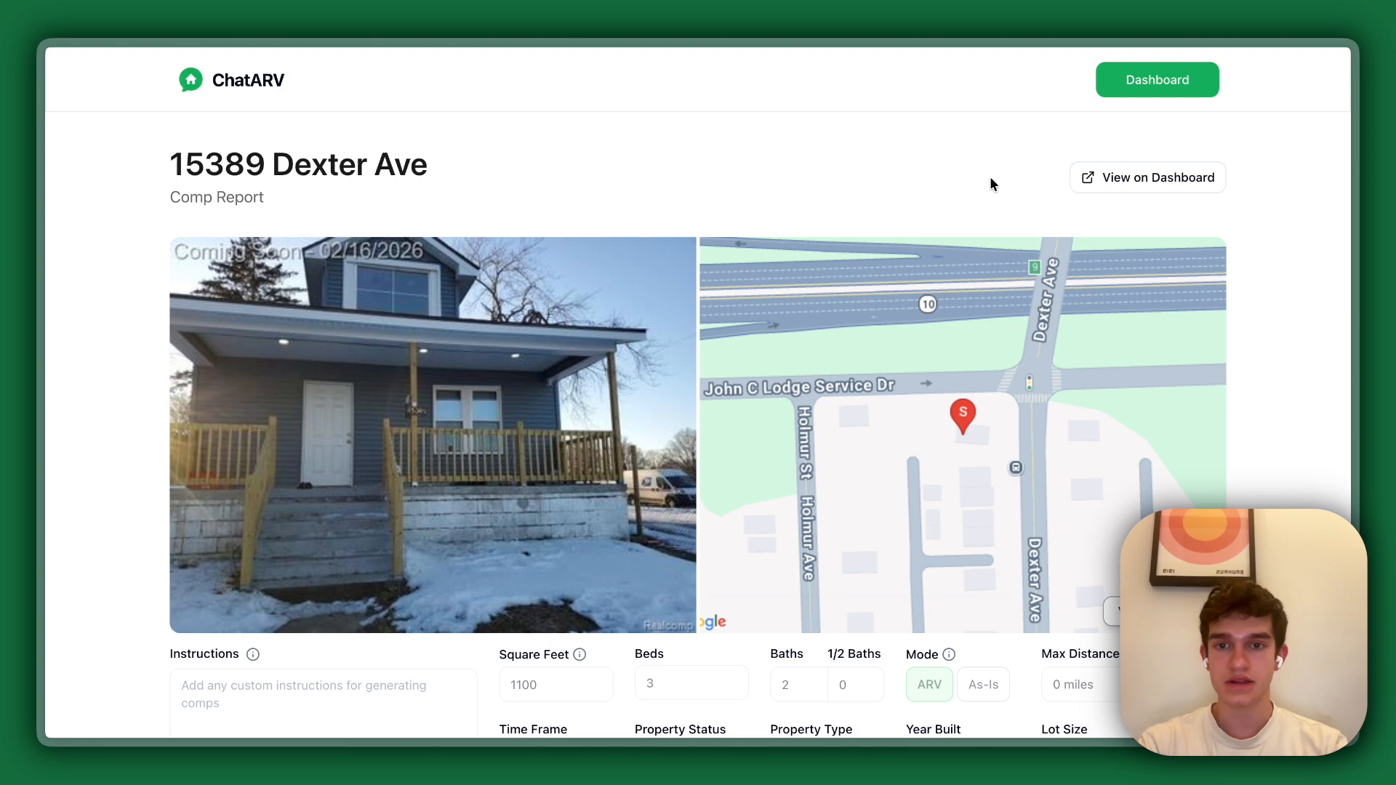
Switch back to the contact record in HighLevel and review the note's property details and suggested initial offer.
key("alt+Tab")
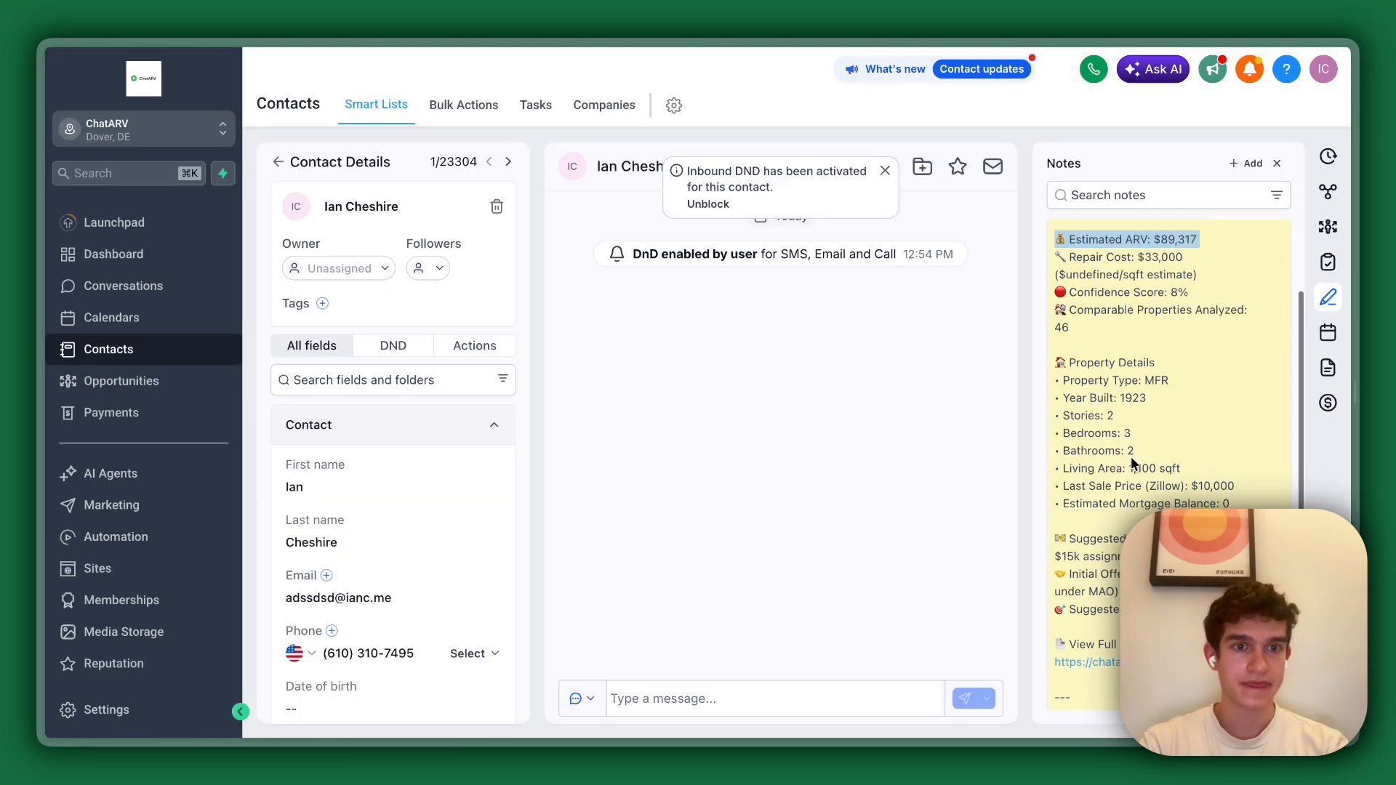
scroll(1131, 456, "up", 1)
scroll(1169, 458, "down", 1)
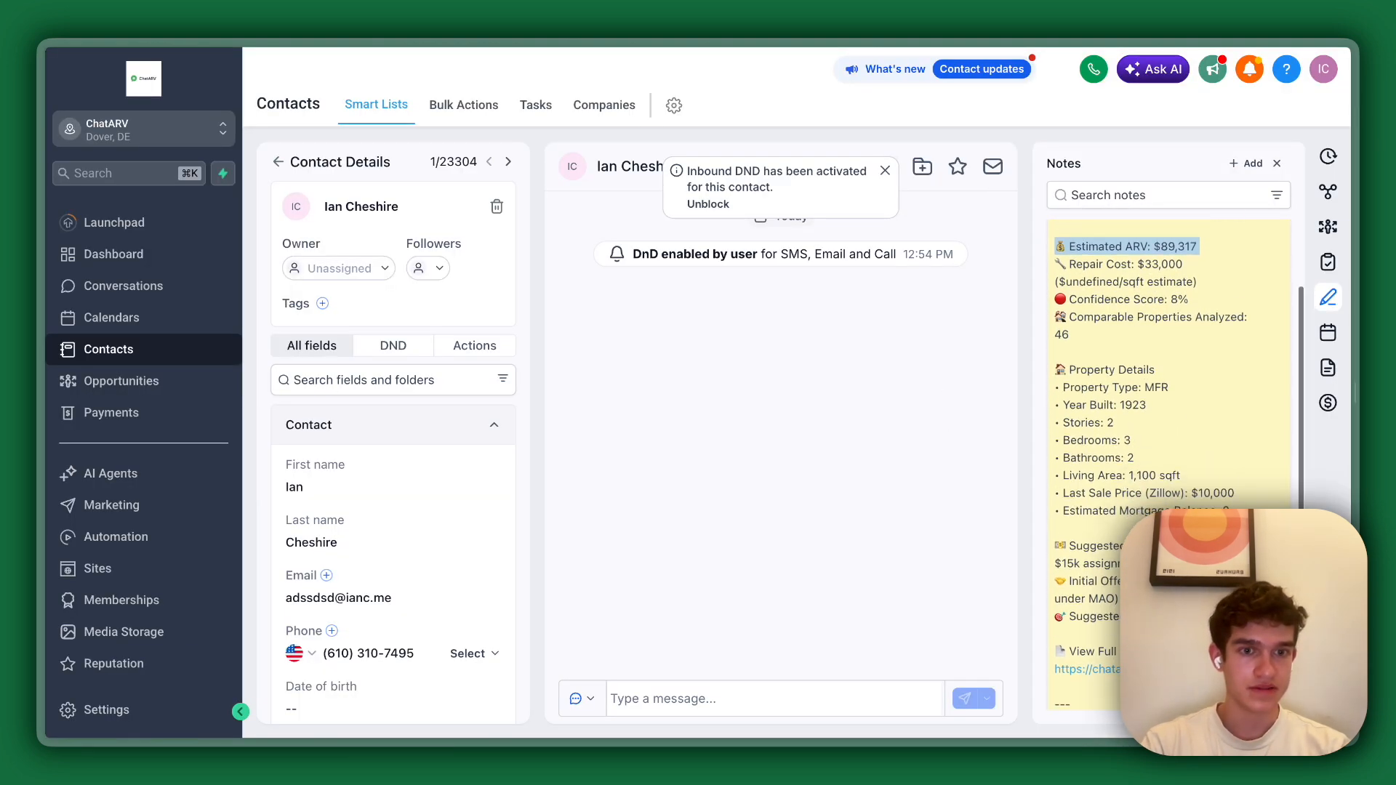
left_click_drag(1100, 580, 1120, 598)
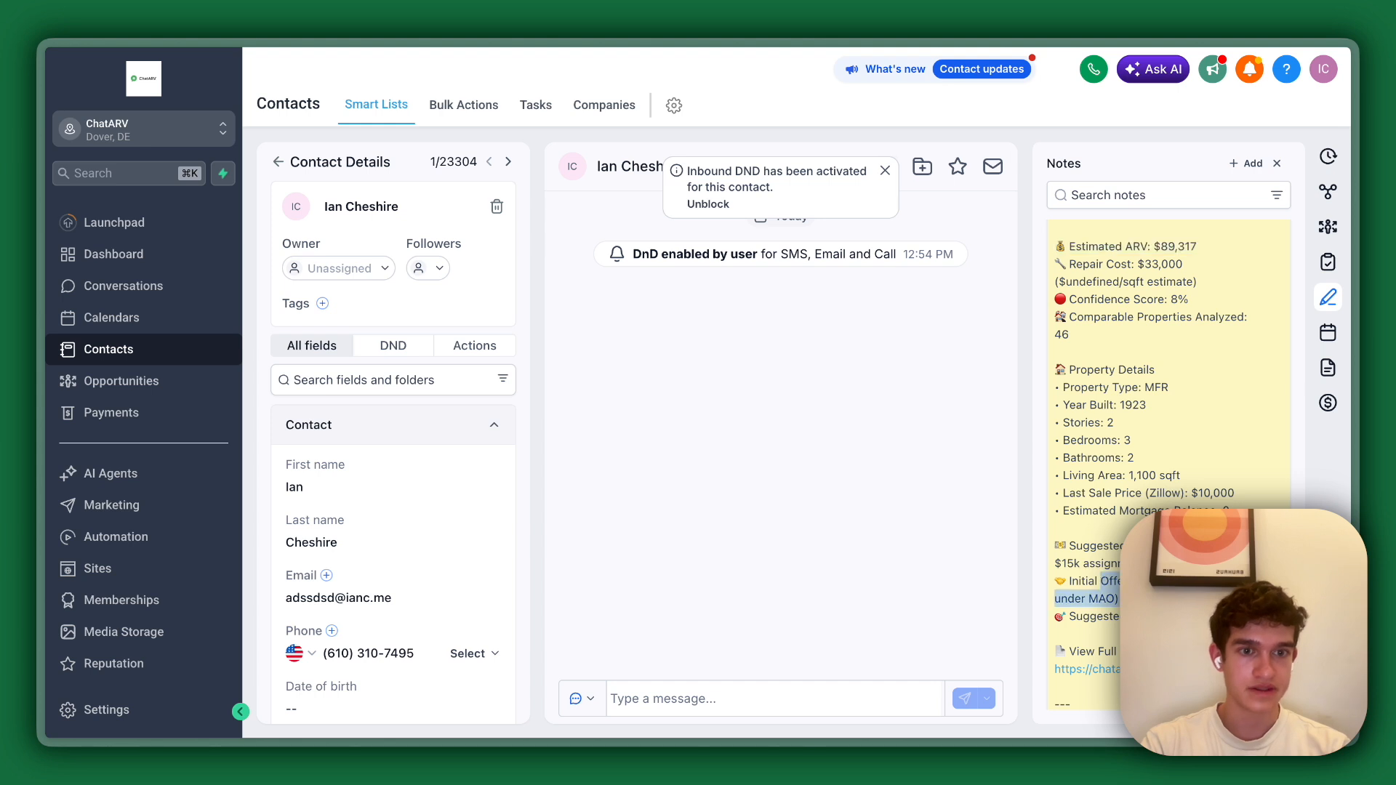
left_click(1156, 599)
scroll(1168, 465, "up", 2)
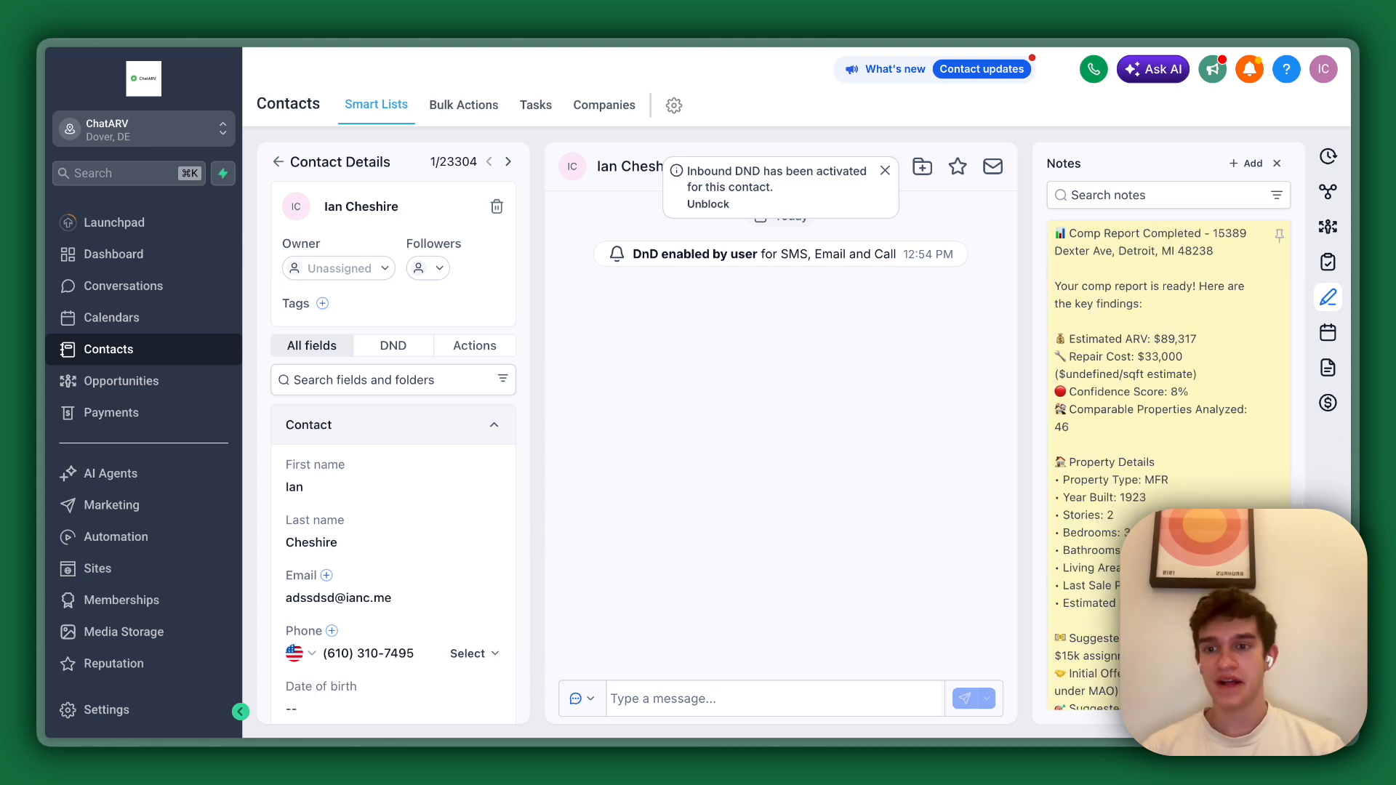